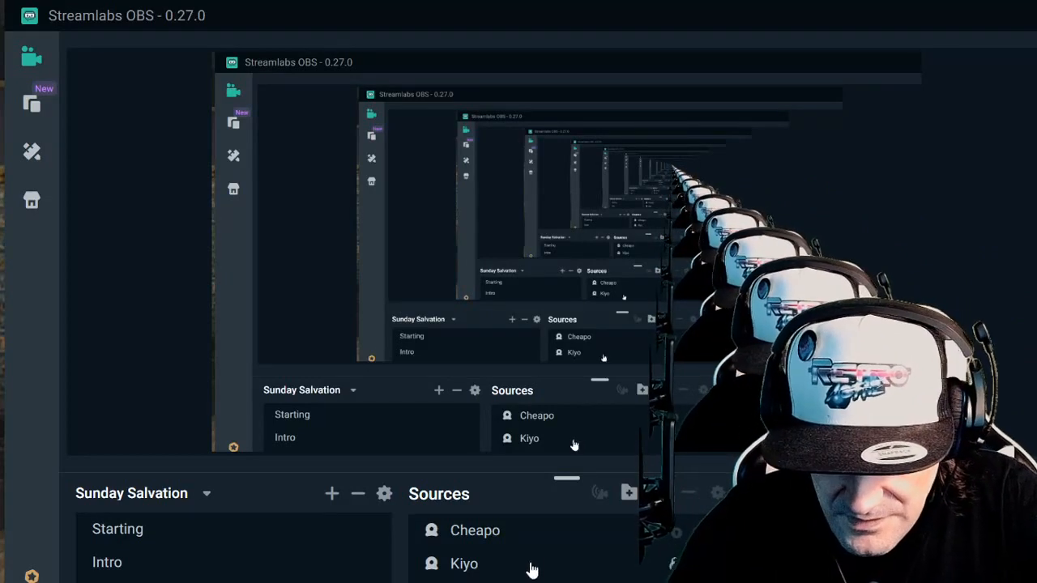
- Add the existing Wave Link Stream audio input capture as a source in the scene
{"action": "left_click", "coordinate": [629, 492]}
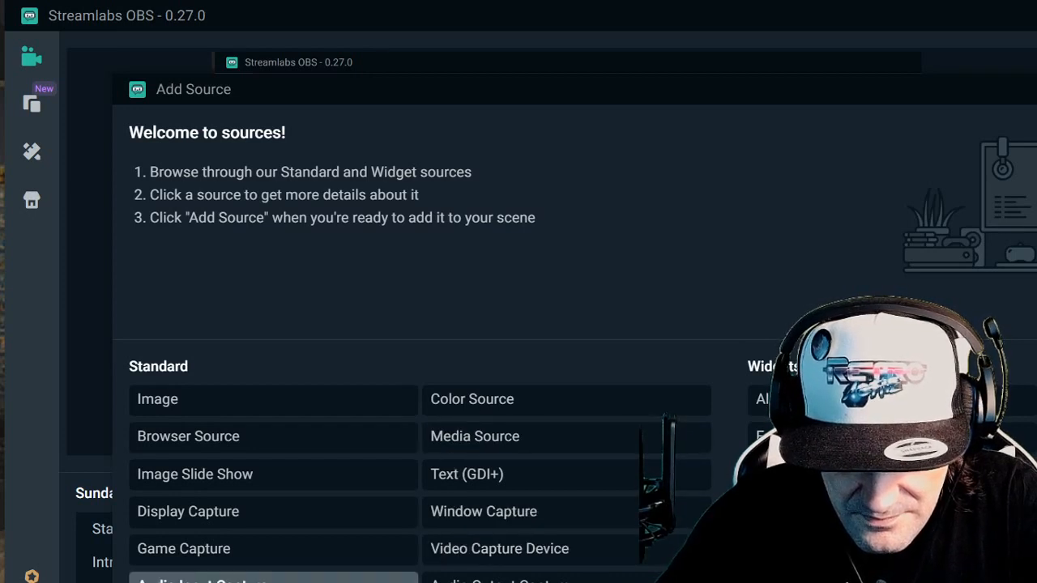
{"action": "left_click", "coordinate": [357, 580]}
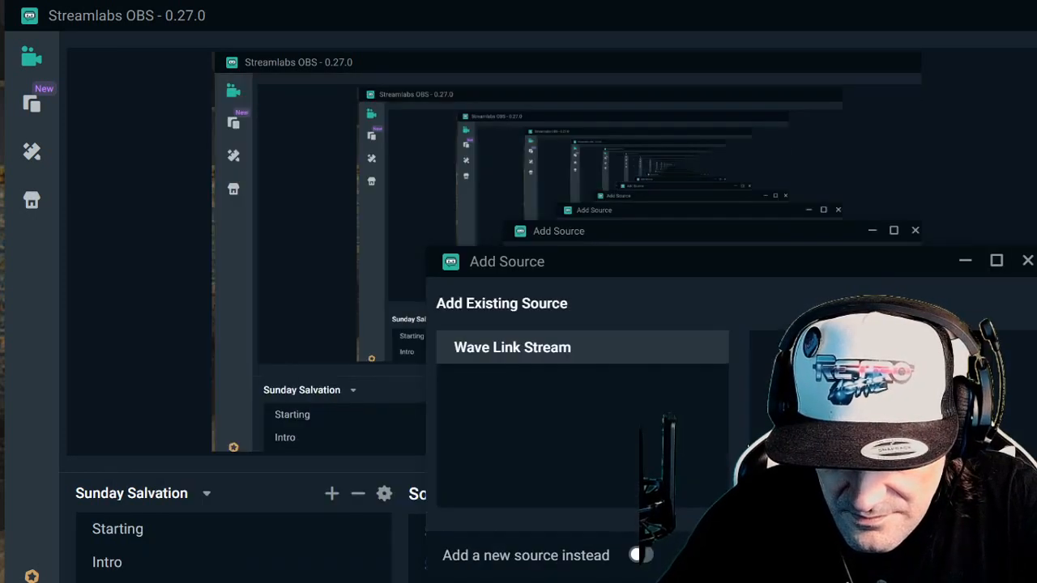
{"action": "left_click", "coordinate": [978, 555]}
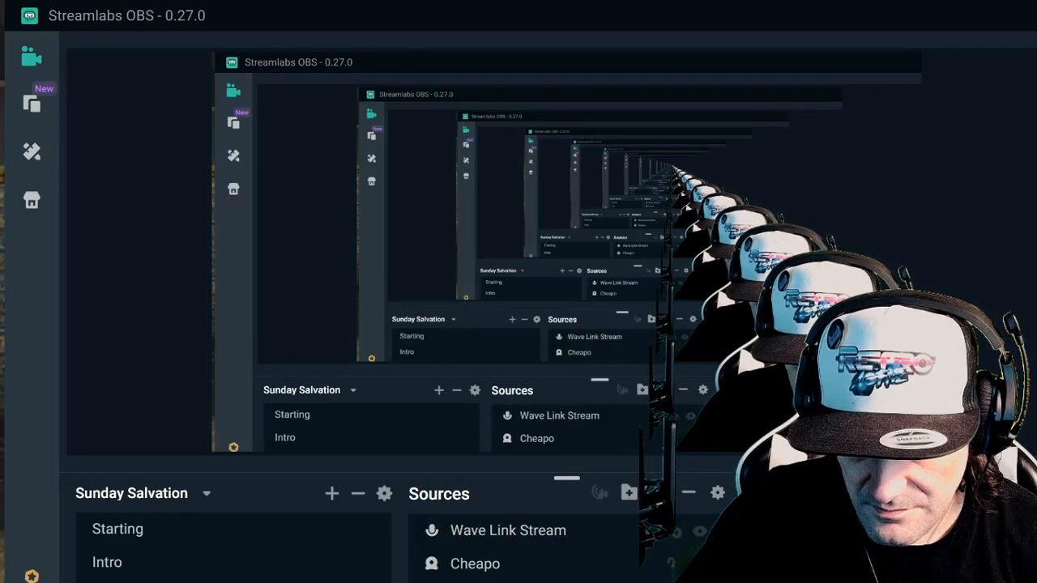
- Hide the Kiyo camera source and shrink the preview to enlarge the scenes, sources and mixer area
{"action": "left_click", "coordinate": [700, 581]}
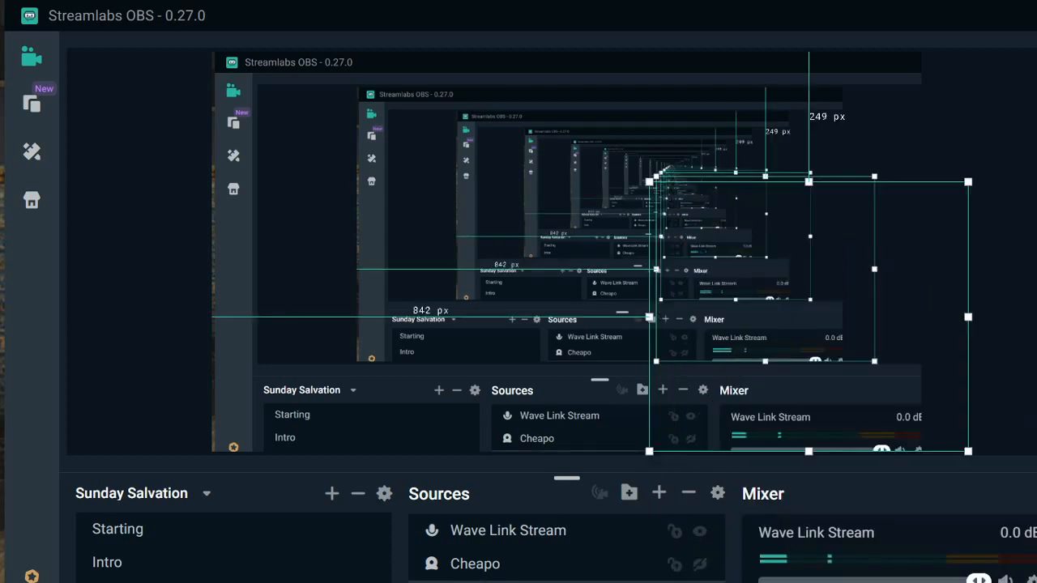
{"action": "left_click", "coordinate": [1030, 365]}
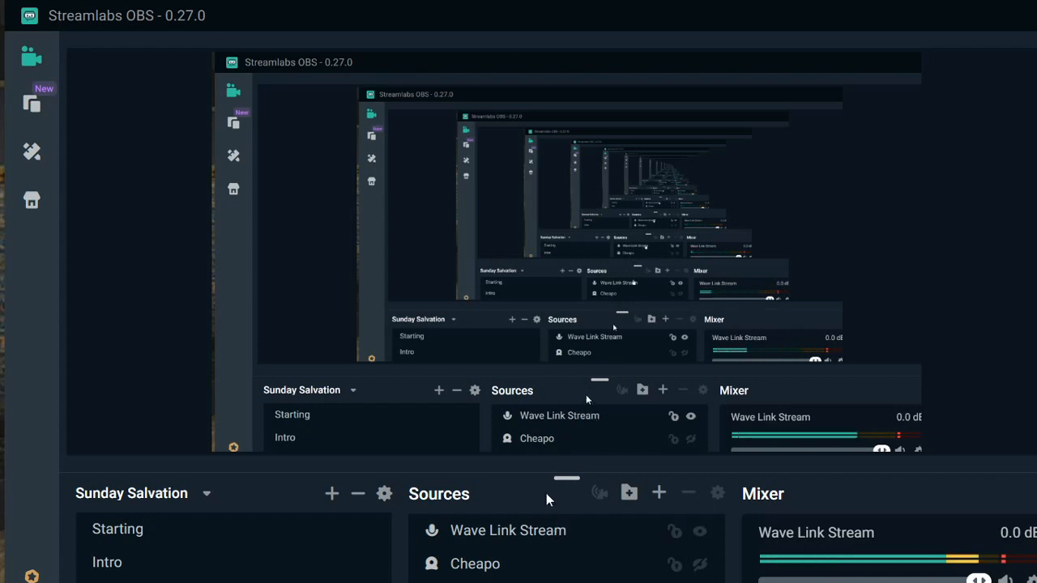
{"action": "left_click_drag", "start_coordinate": [566, 477], "coordinate": [577, 260]}
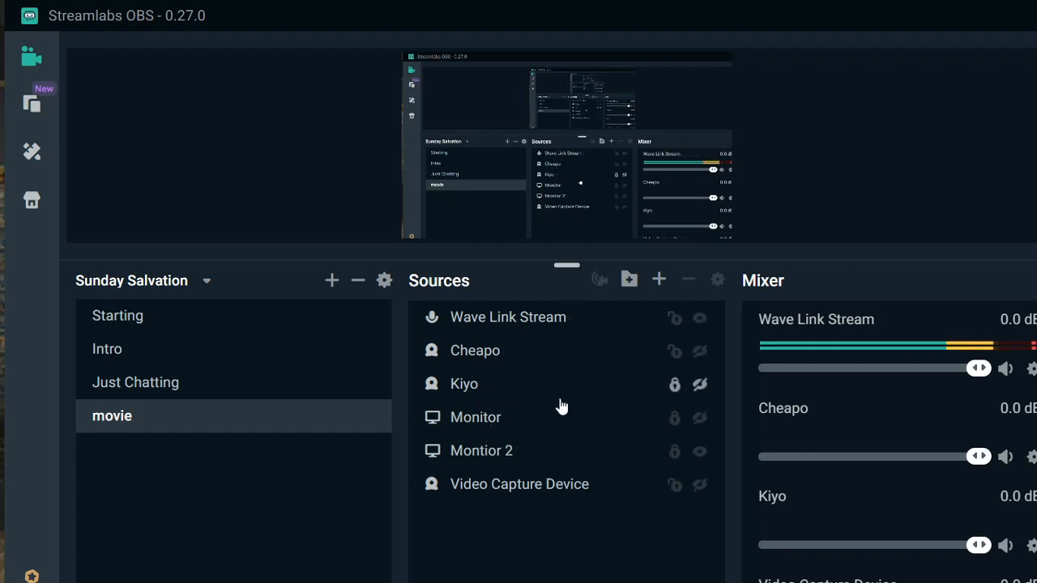
- Add a new Audio Input Capture source named Cheapo Mic to the movie scene
{"action": "left_click", "coordinate": [659, 279]}
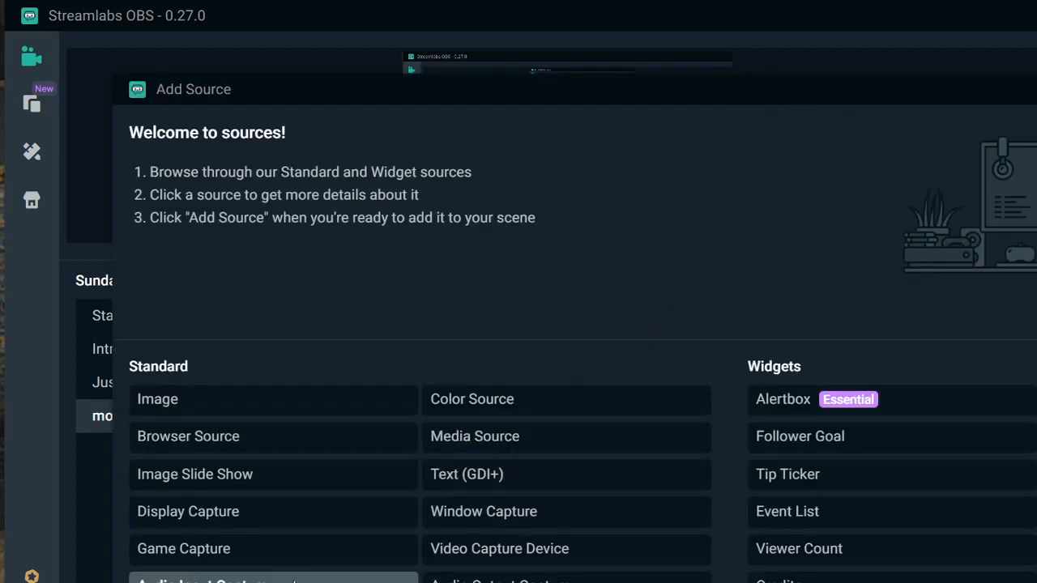
{"action": "left_click", "coordinate": [295, 581]}
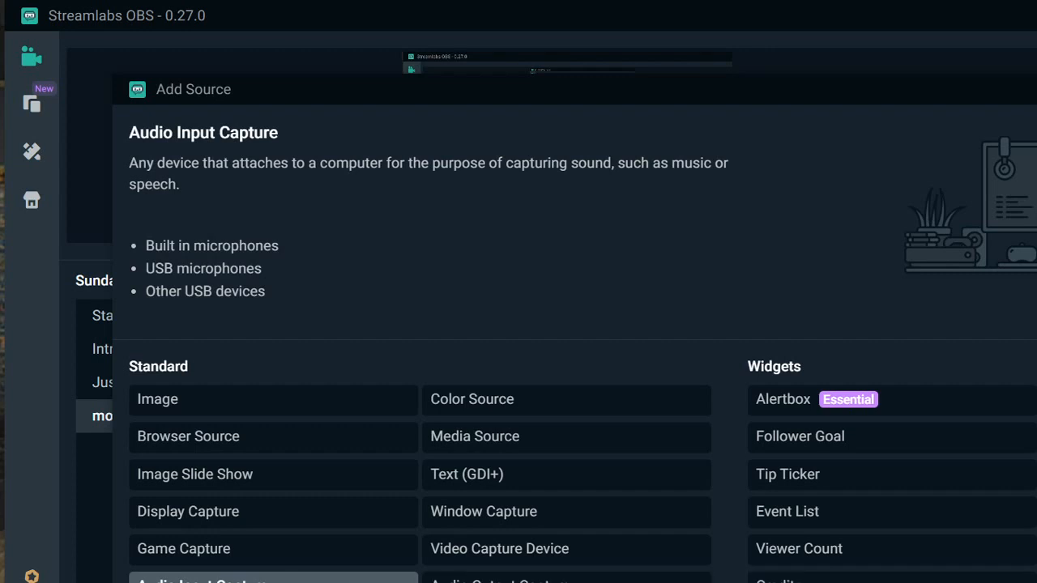
{"action": "left_click", "coordinate": [1036, 582]}
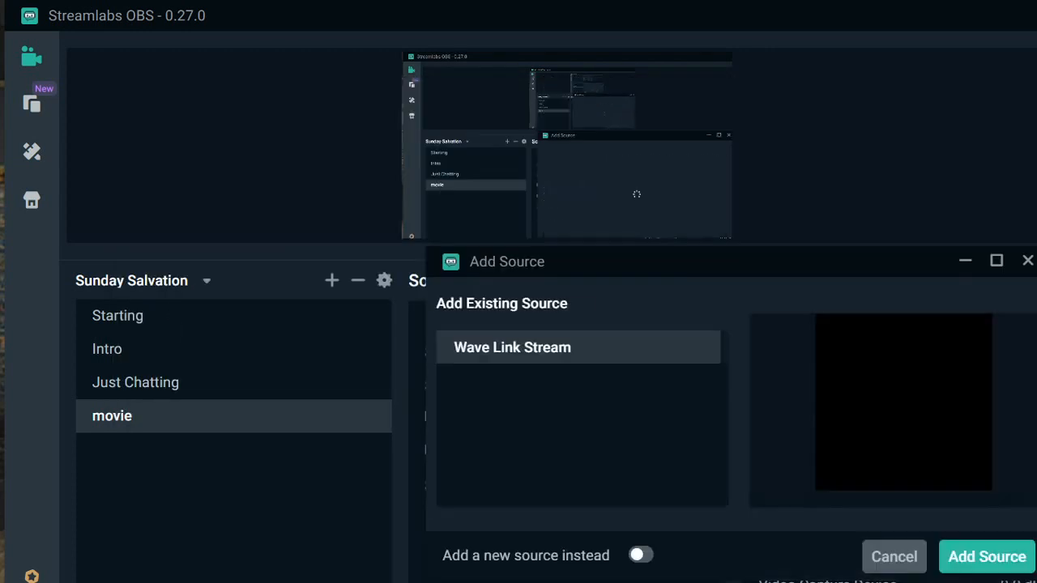
{"action": "left_click", "coordinate": [640, 554]}
{"action": "left_click_drag", "start_coordinate": [684, 393], "coordinate": [430, 388]}
{"action": "type", "text": "Cheapo Mic"}
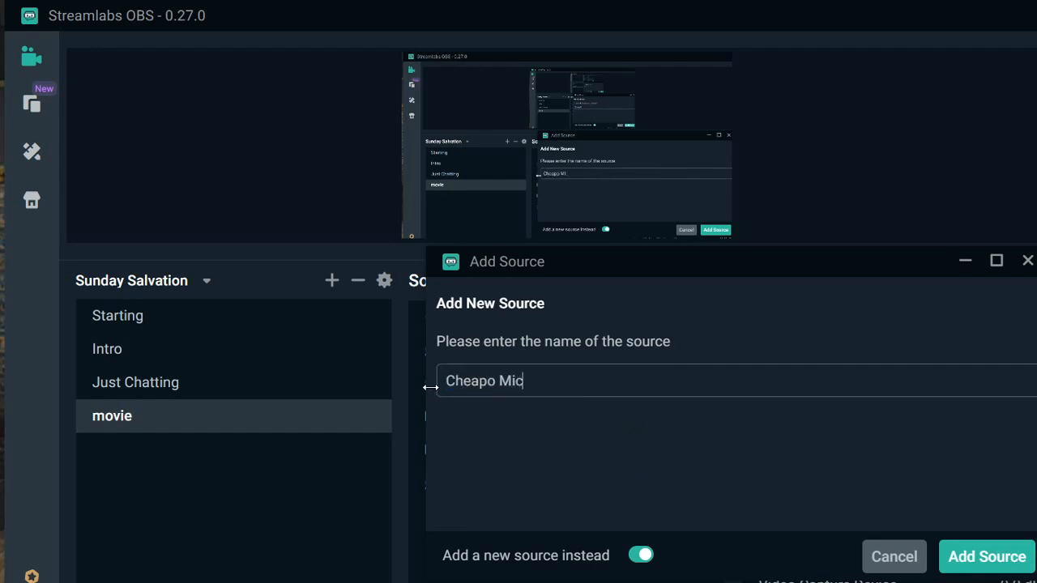
{"action": "left_click", "coordinate": [995, 563]}
- Check the capture devices offered for Cheapo Mic and remove the source from the movie scene
{"action": "left_click", "coordinate": [729, 381]}
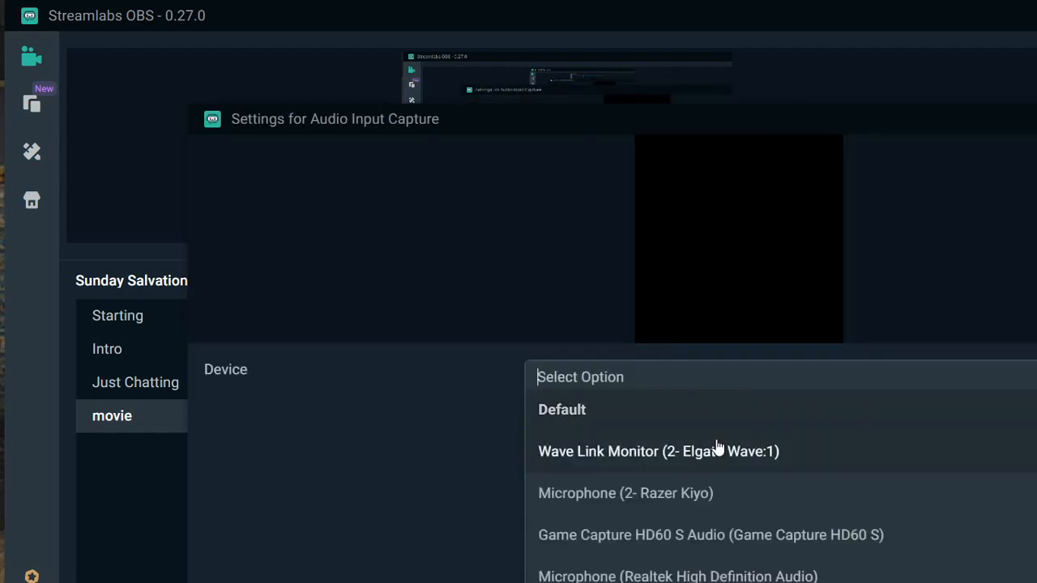
{"action": "scroll", "coordinate": [710, 551], "scroll_direction": "down", "scroll_amount": 1}
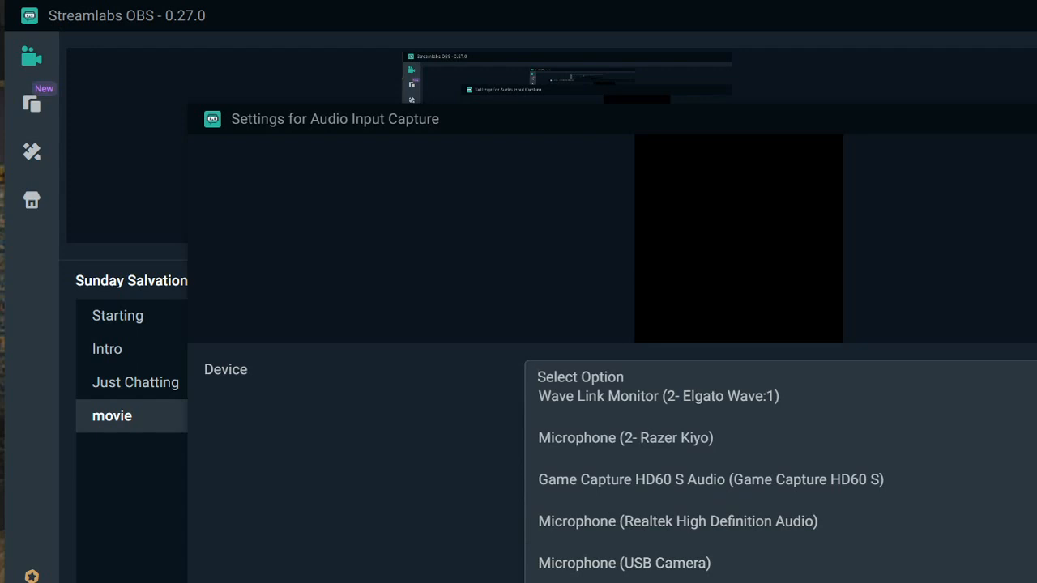
{"action": "scroll", "coordinate": [778, 486], "scroll_direction": "up", "scroll_amount": 1}
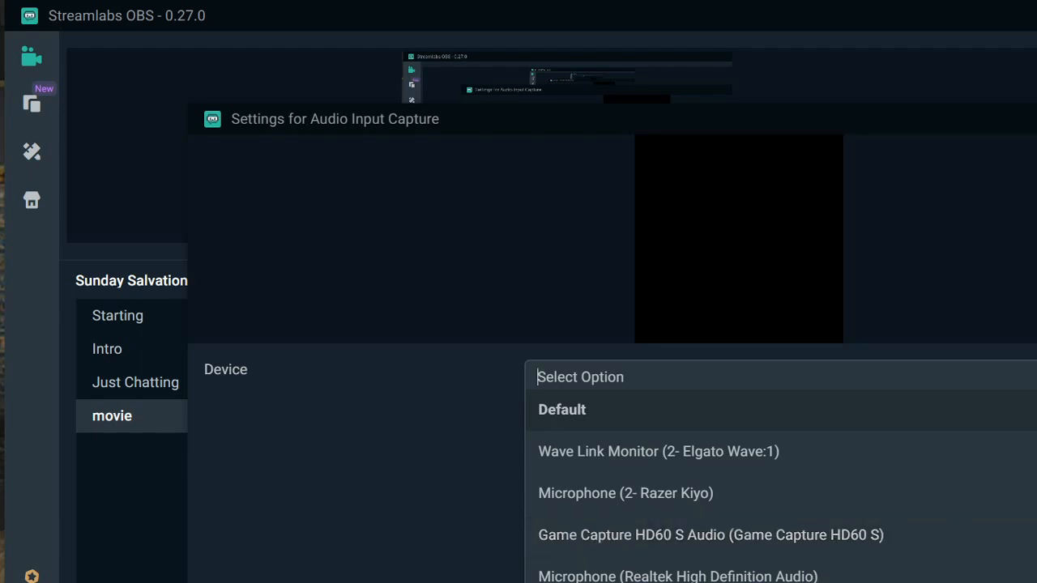
{"action": "key", "text": "Escape"}
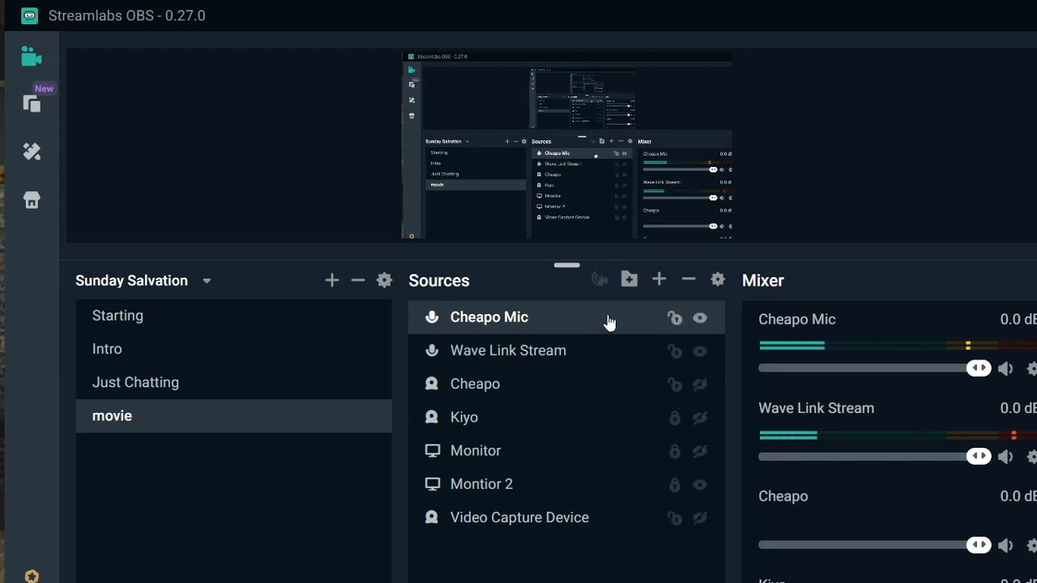
{"action": "key", "text": "Delete"}
{"action": "left_click", "coordinate": [765, 424]}
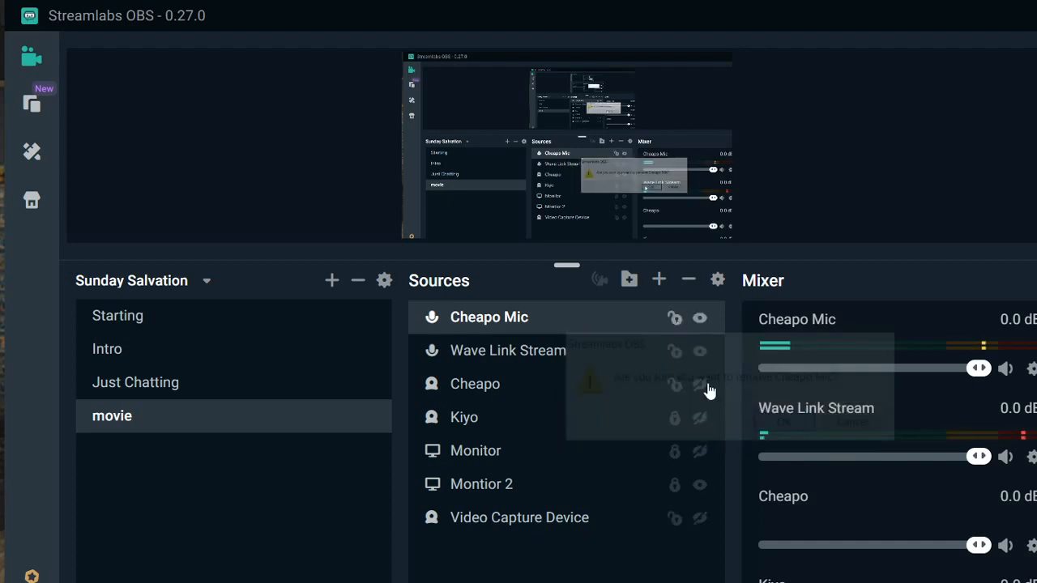
- Create a new Audio Input Capture source named Cheapo Mic in the movie scene
{"action": "left_click", "coordinate": [657, 282]}
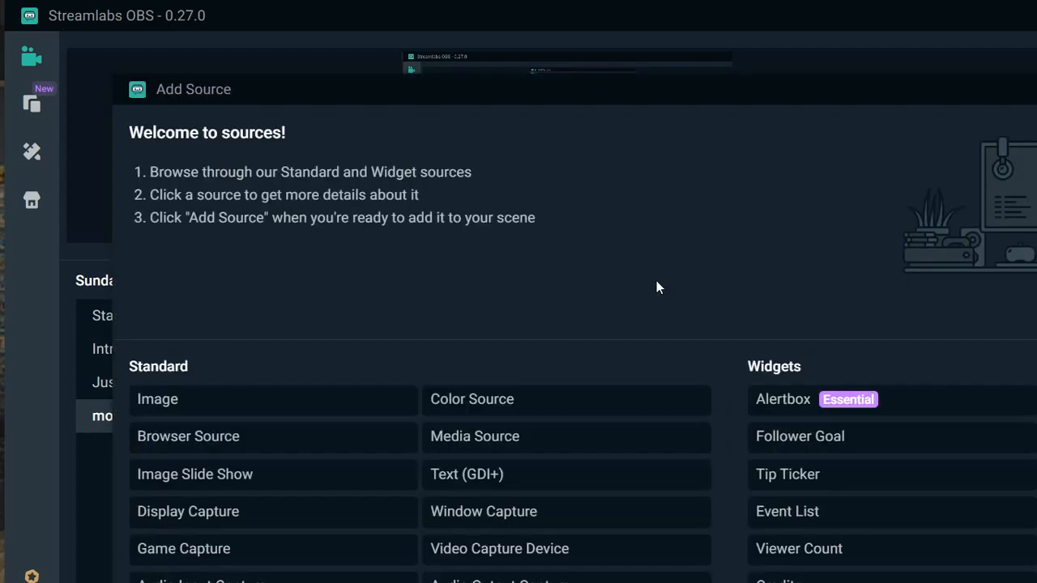
{"action": "left_click", "coordinate": [266, 580]}
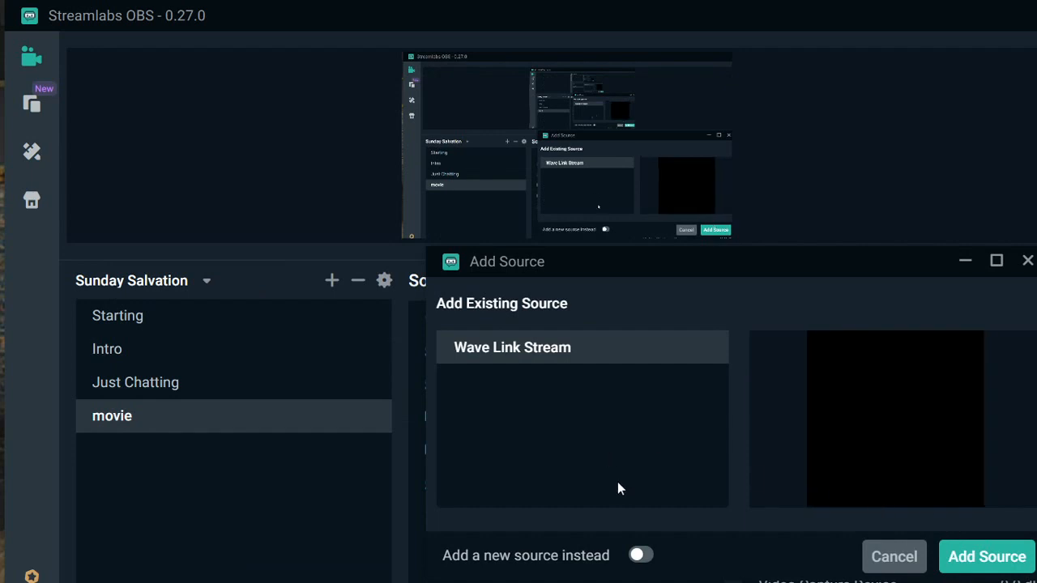
{"action": "left_click", "coordinate": [638, 557]}
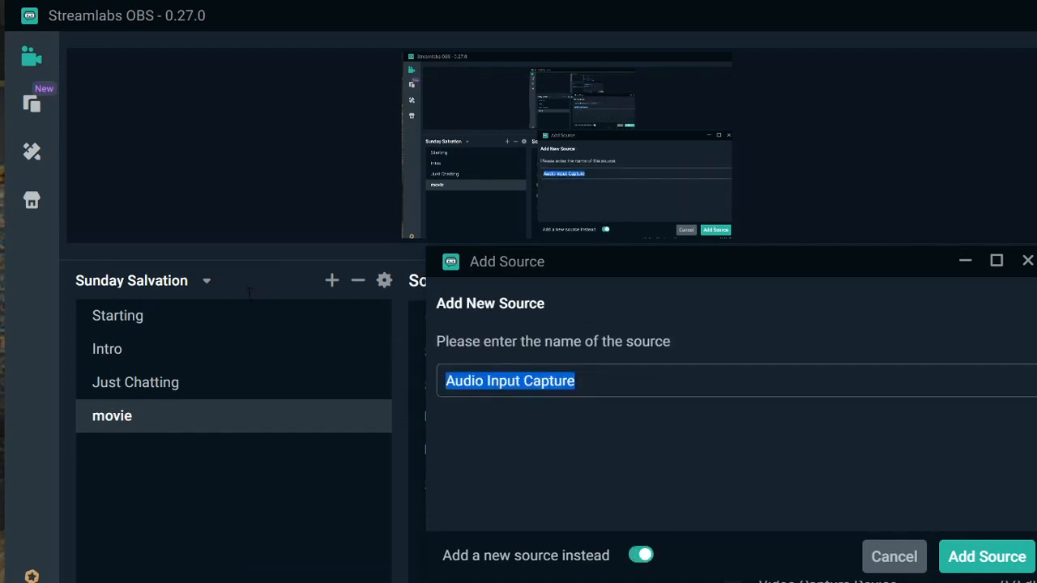
{"action": "type", "text": "Cheapo Mic"}
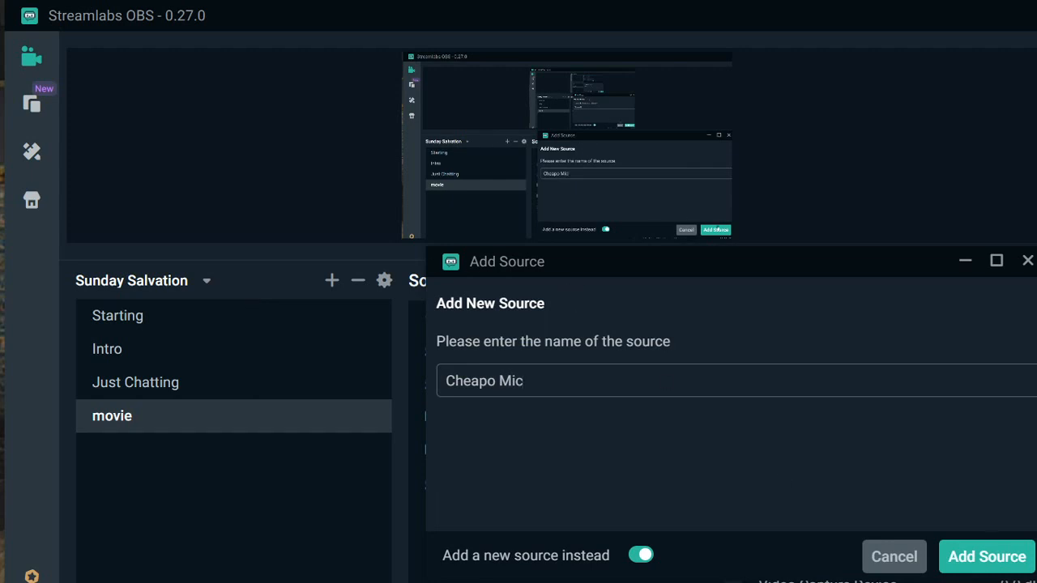
{"action": "left_click", "coordinate": [996, 567]}
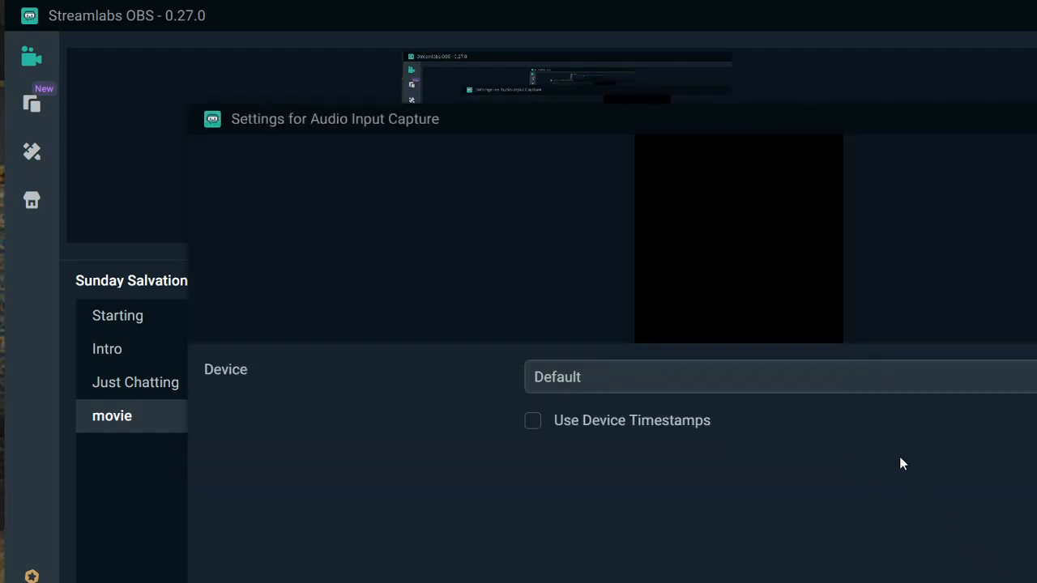
- Examine the list of available input devices in Cheapo Mic's settings and close them without choosing another device
{"action": "left_click", "coordinate": [900, 378]}
{"action": "scroll", "coordinate": [845, 559], "scroll_direction": "down", "scroll_amount": 2}
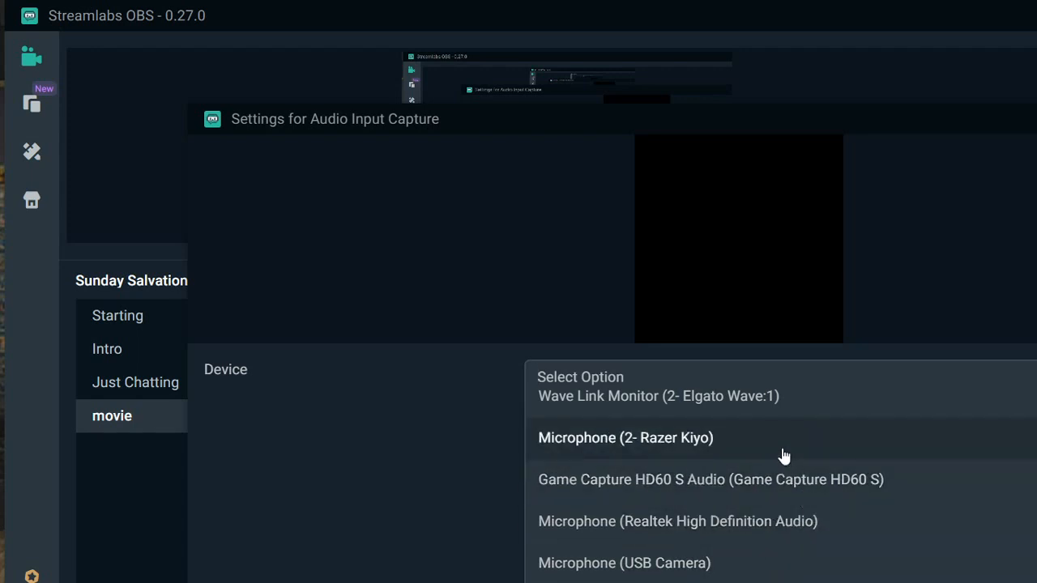
{"action": "scroll", "coordinate": [793, 467], "scroll_direction": "up", "scroll_amount": 1}
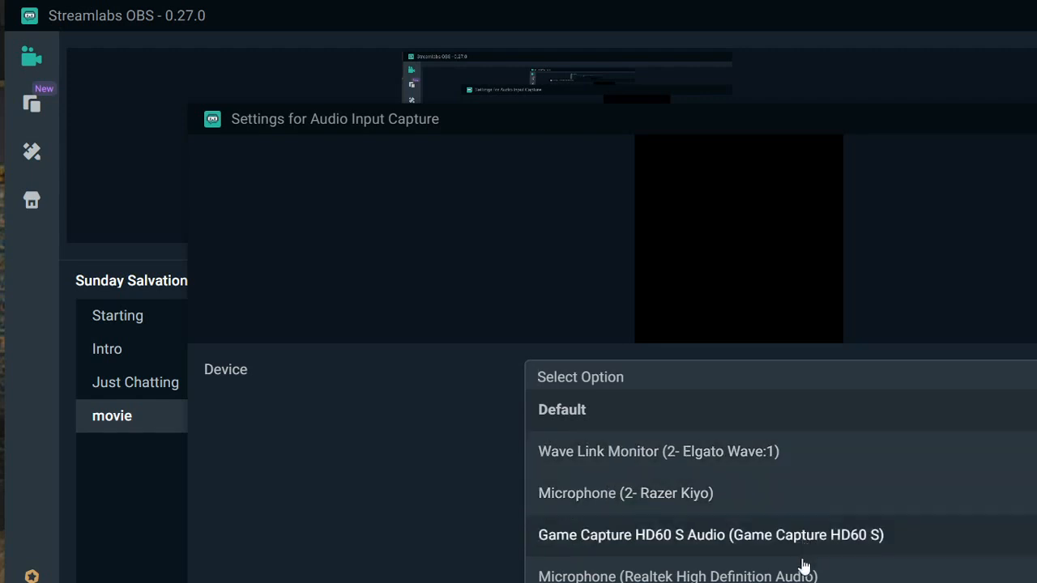
{"action": "scroll", "coordinate": [801, 565], "scroll_direction": "down", "scroll_amount": 1}
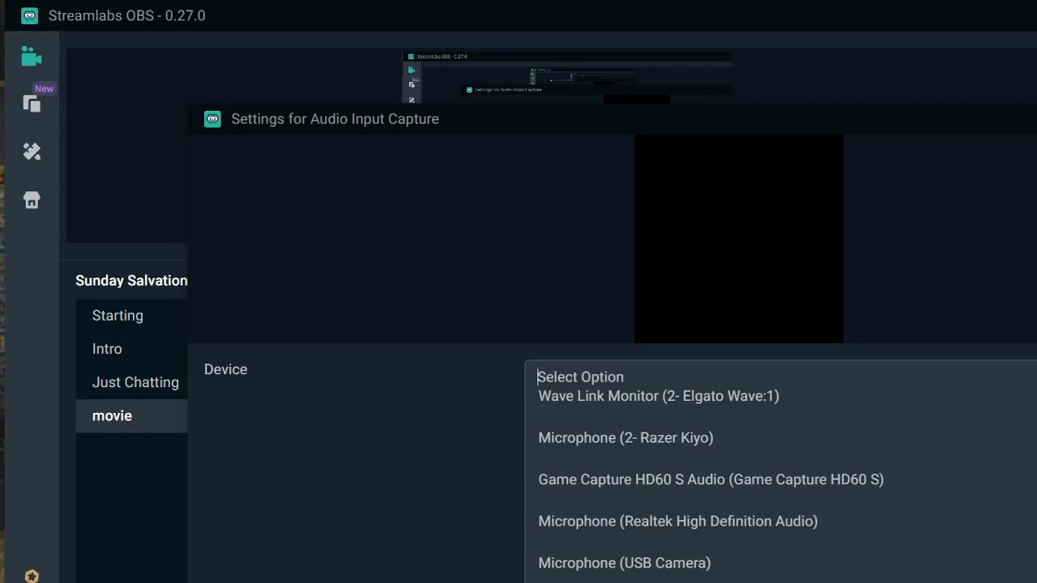
{"action": "key", "text": "Escape"}
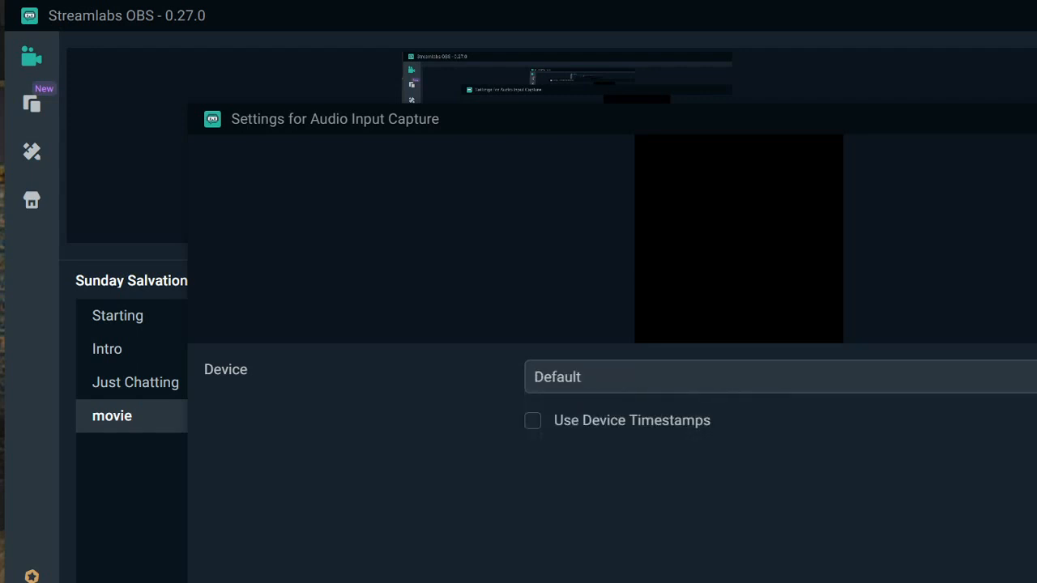
{"action": "key", "text": "Escape"}
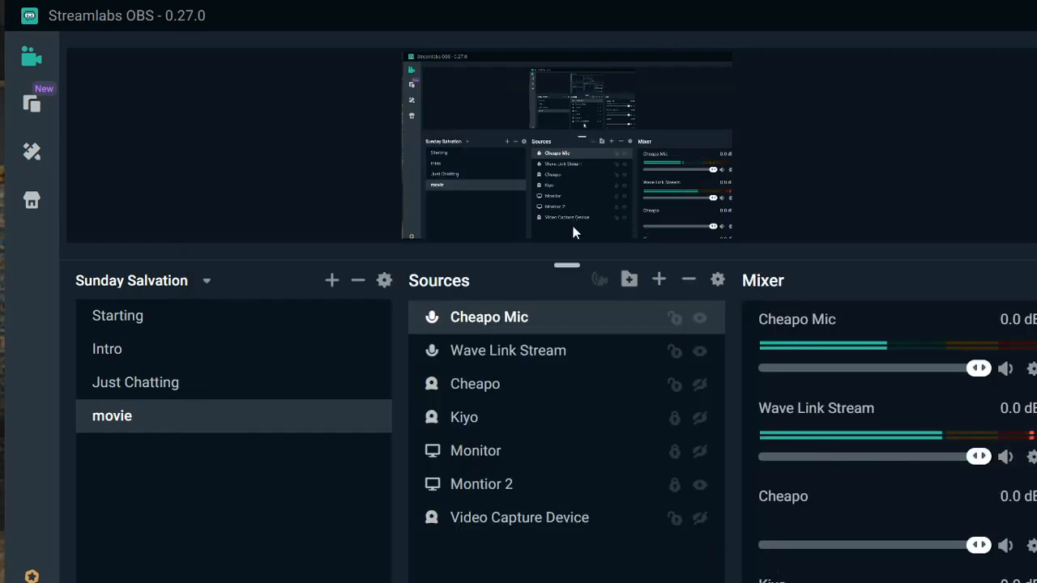
- Set the Cheapo Mic source's device to Microphone (USB Camera)
{"action": "double_click", "coordinate": [580, 318]}
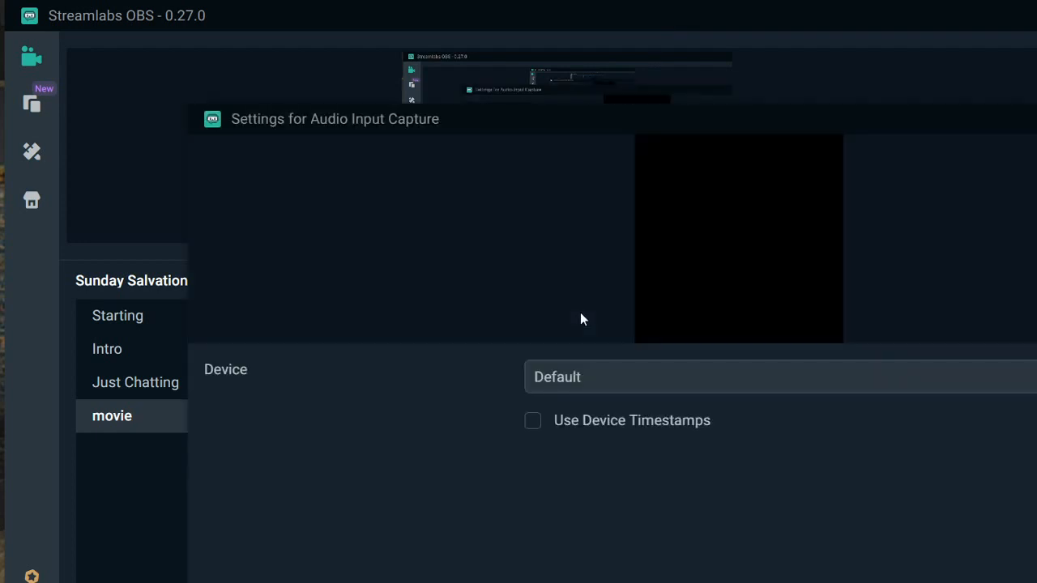
{"action": "left_click", "coordinate": [652, 375]}
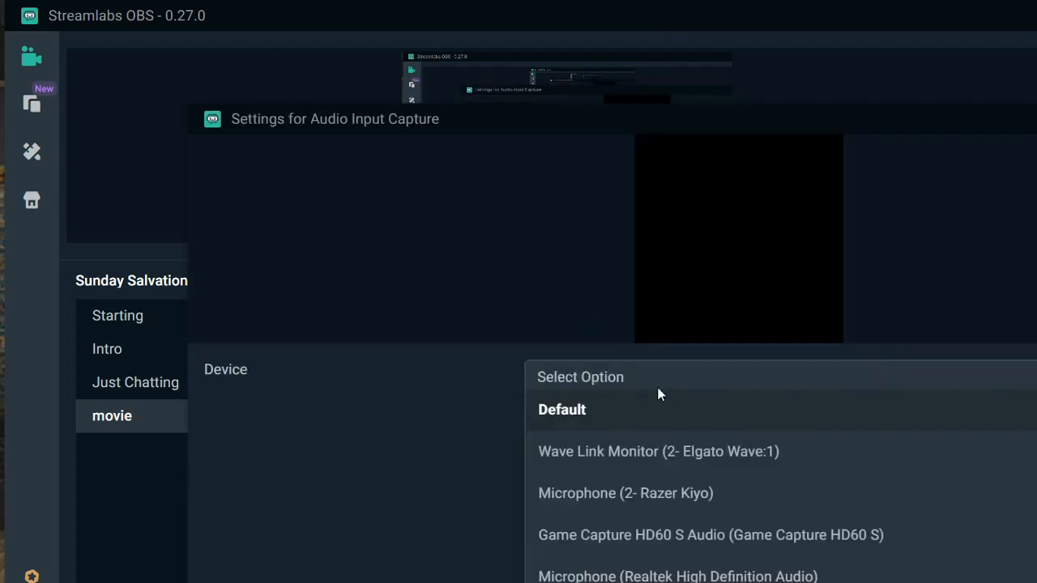
{"action": "left_click", "coordinate": [659, 421]}
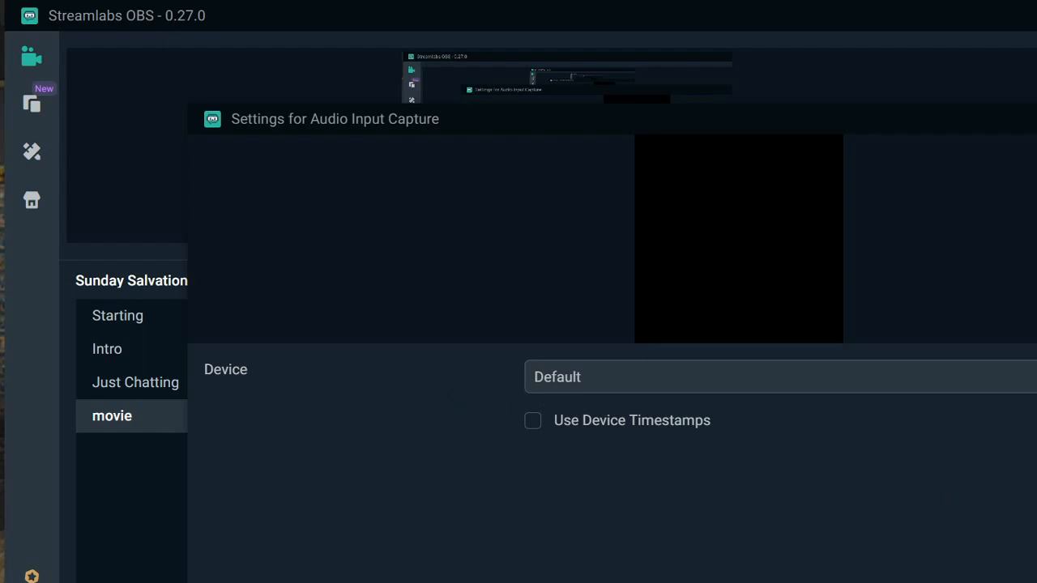
{"action": "left_click", "coordinate": [958, 377]}
{"action": "scroll", "coordinate": [928, 474], "scroll_direction": "down", "scroll_amount": 1}
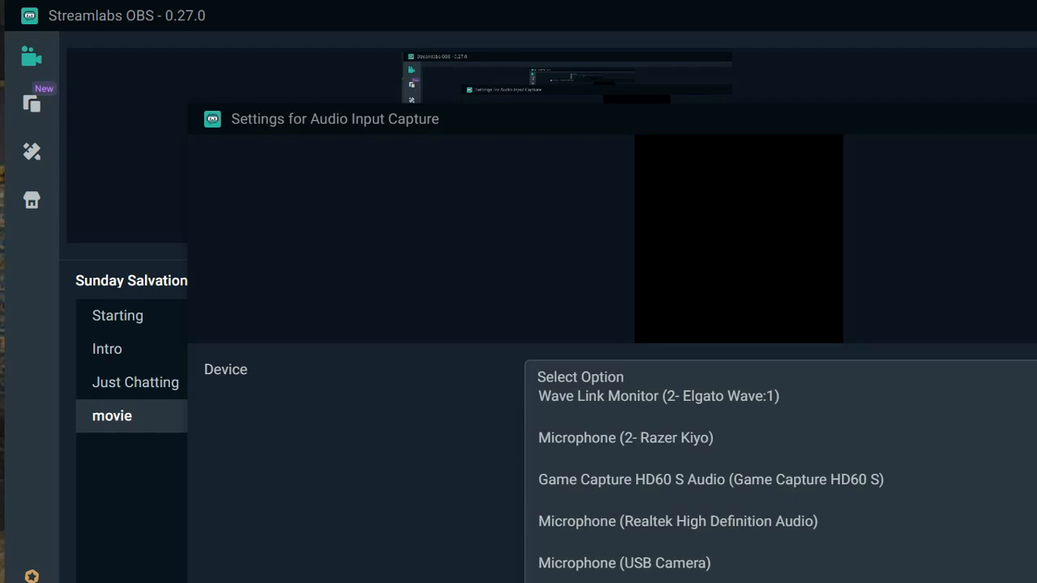
{"action": "key", "text": "Escape"}
{"action": "left_click", "coordinate": [875, 379]}
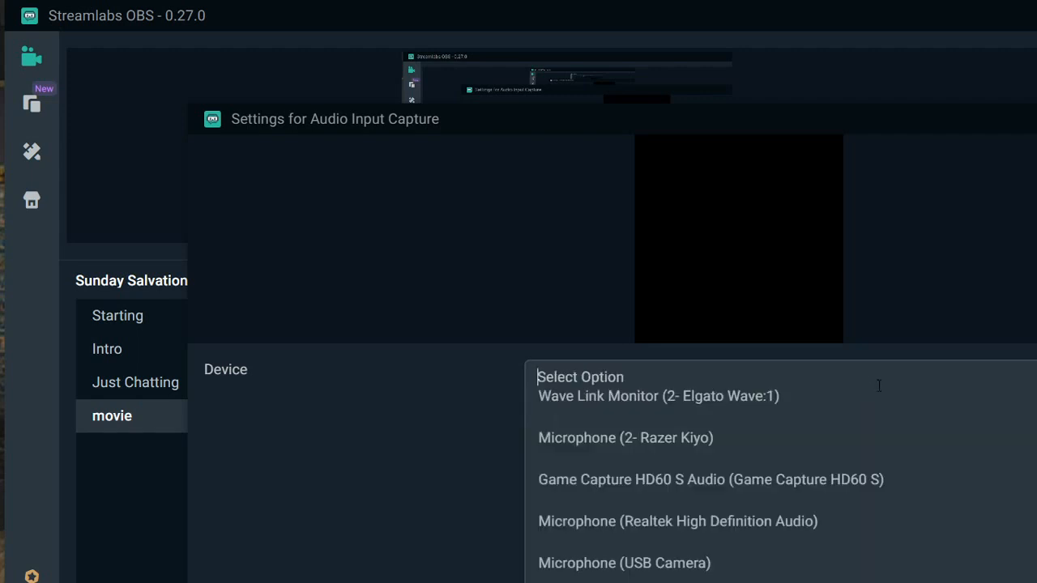
{"action": "left_click", "coordinate": [813, 572]}
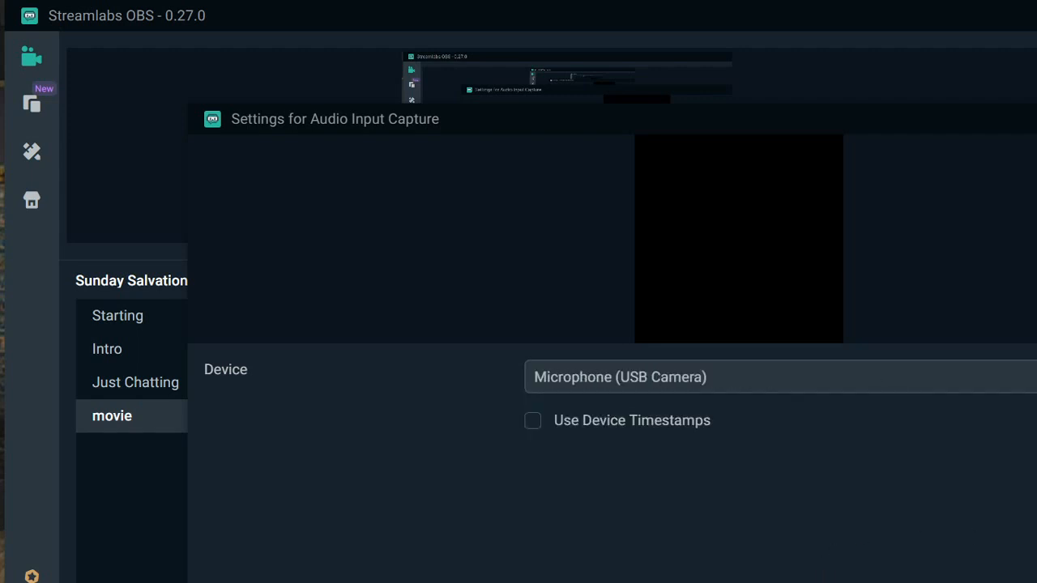
{"action": "key", "text": "Escape"}
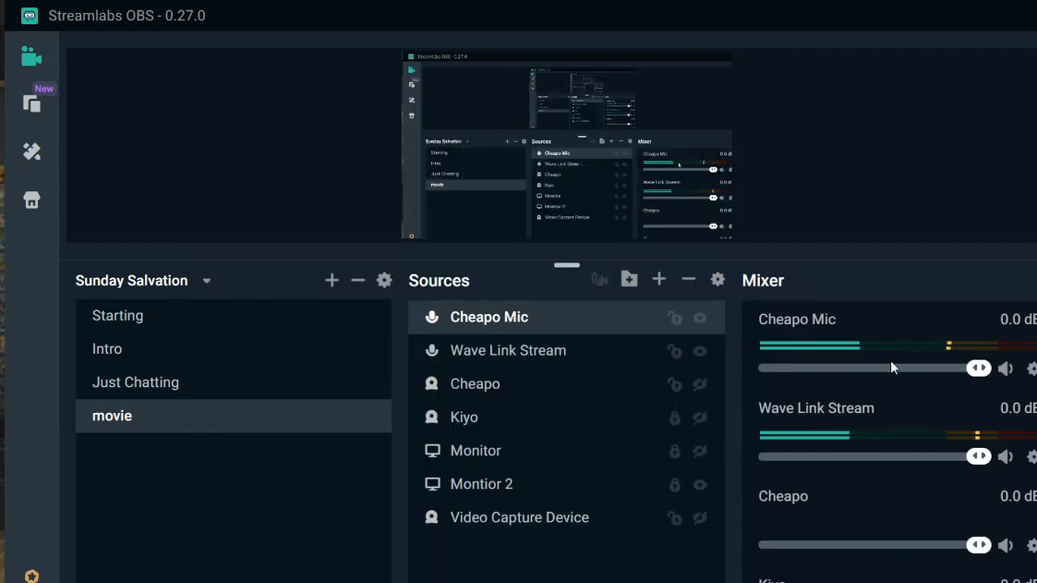
- Switch Cheapo Mic's audio monitoring to Monitor and Output and return it to Monitor Off
{"action": "left_click", "coordinate": [1031, 369]}
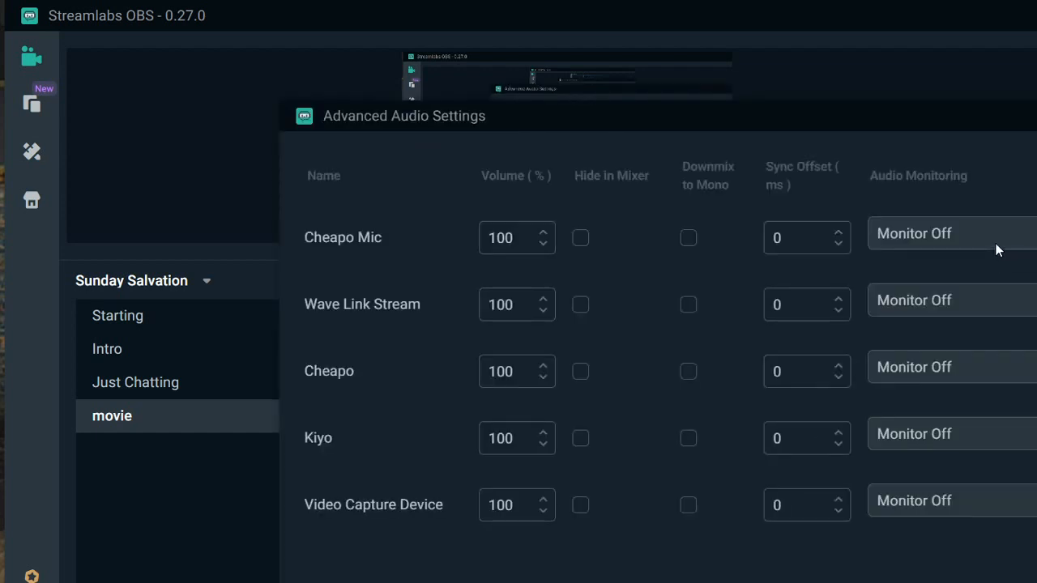
{"action": "left_click", "coordinate": [1002, 245]}
{"action": "left_click", "coordinate": [999, 350]}
{"action": "left_click", "coordinate": [1029, 236]}
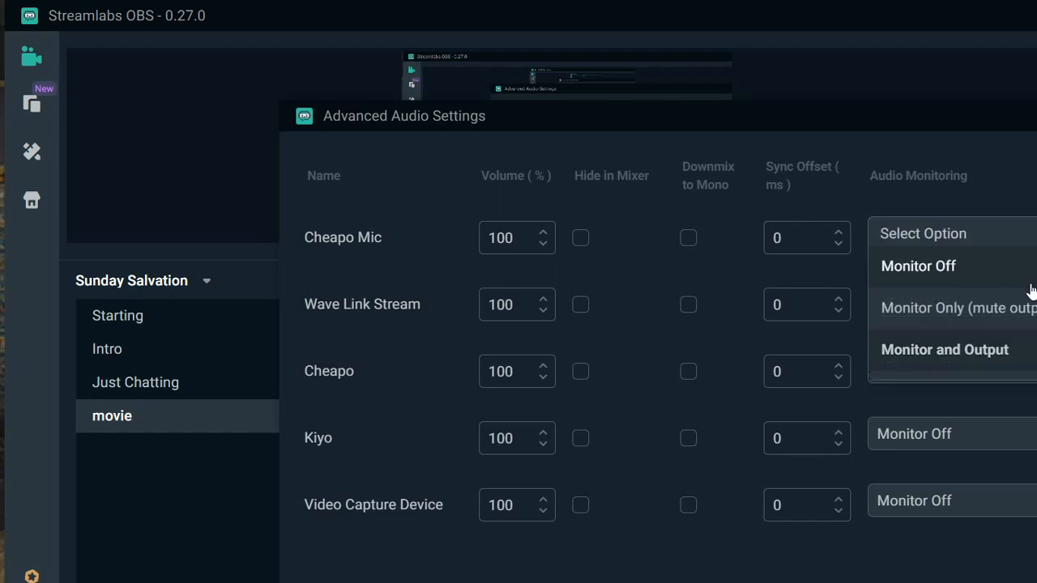
{"action": "left_click", "coordinate": [1033, 267]}
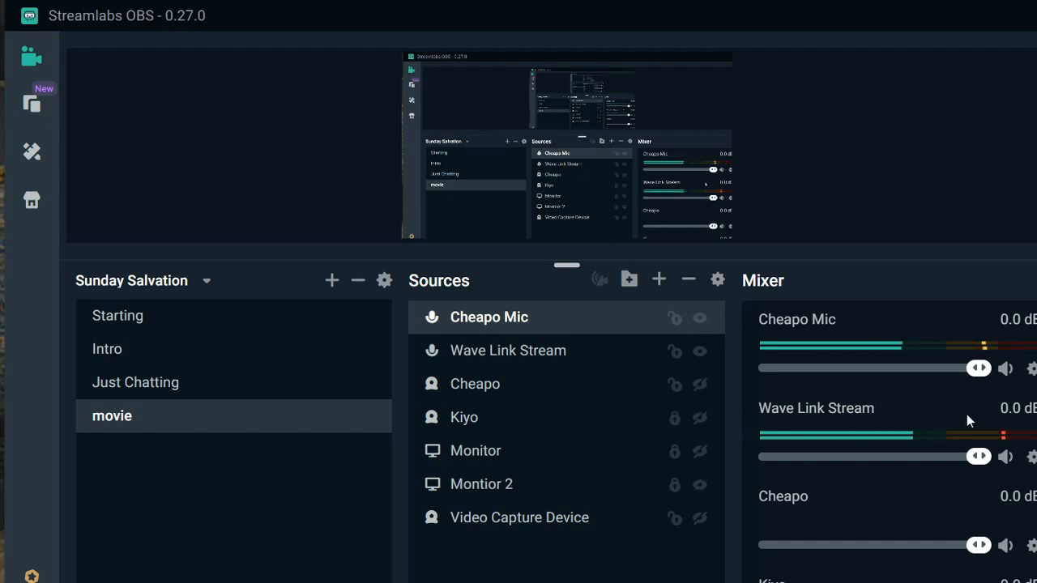
- Mute Wave Link Stream in the mixer and add a Noise Suppression filter to the Cheapo Mic source
{"action": "left_click", "coordinate": [1007, 457]}
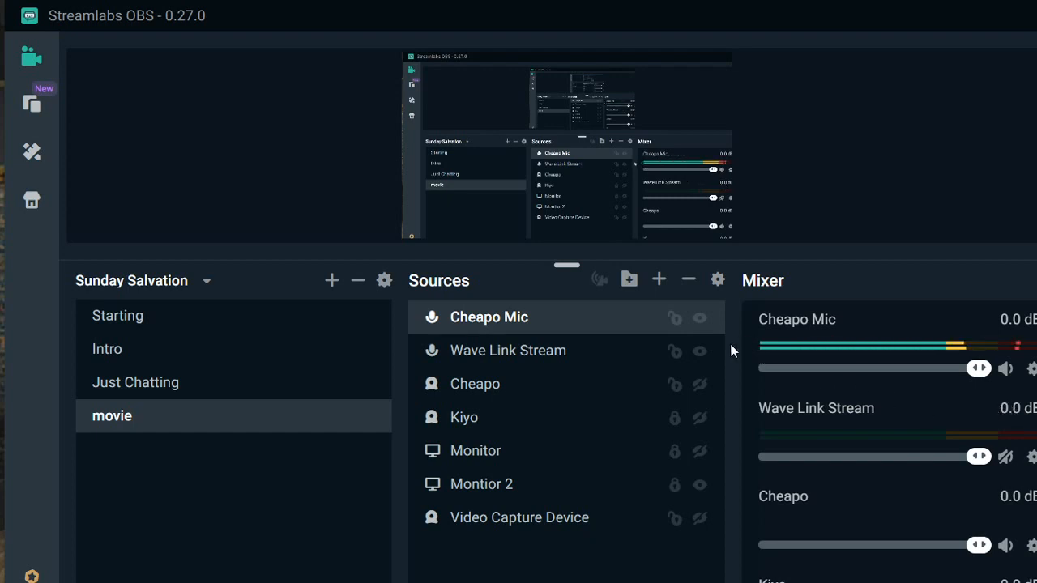
{"action": "right_click", "coordinate": [614, 323]}
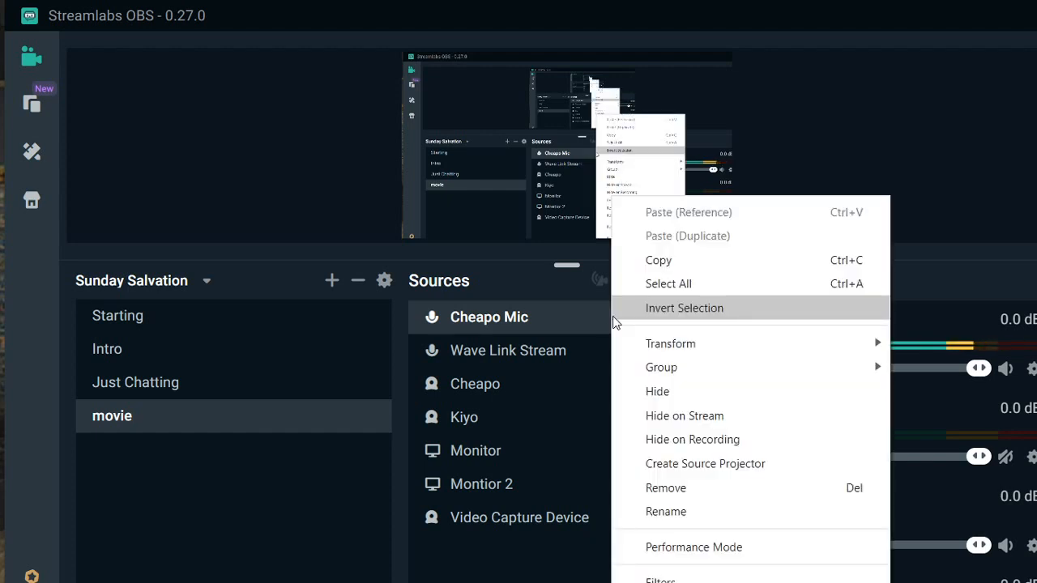
{"action": "left_click", "coordinate": [716, 580]}
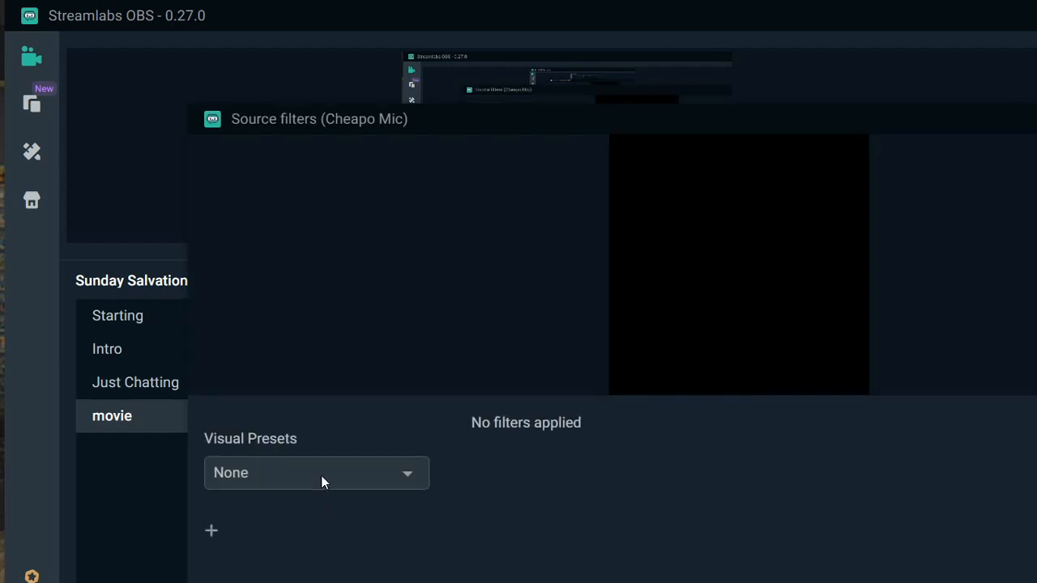
{"action": "left_click", "coordinate": [210, 534]}
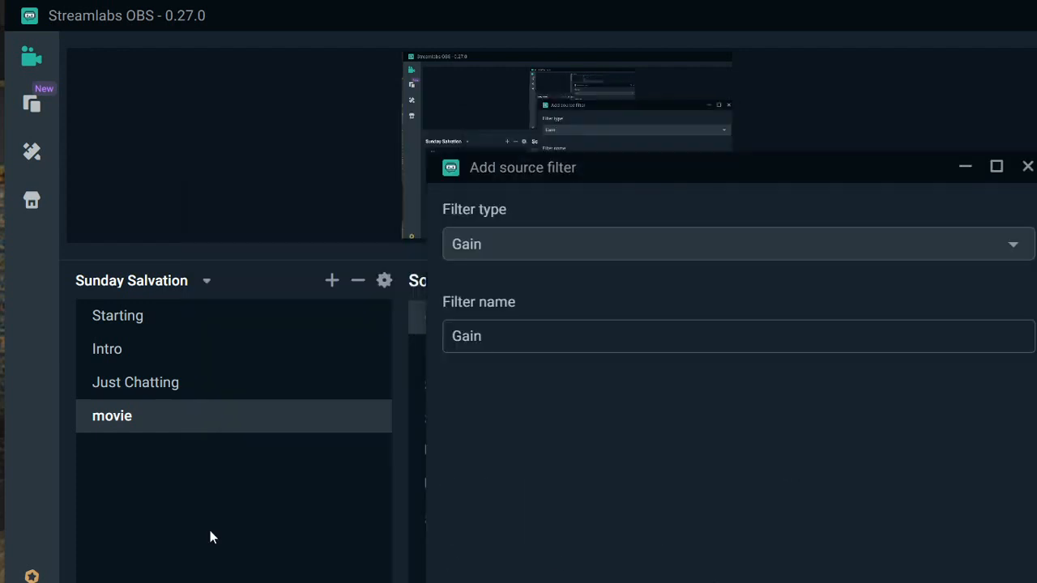
{"action": "left_click", "coordinate": [665, 245]}
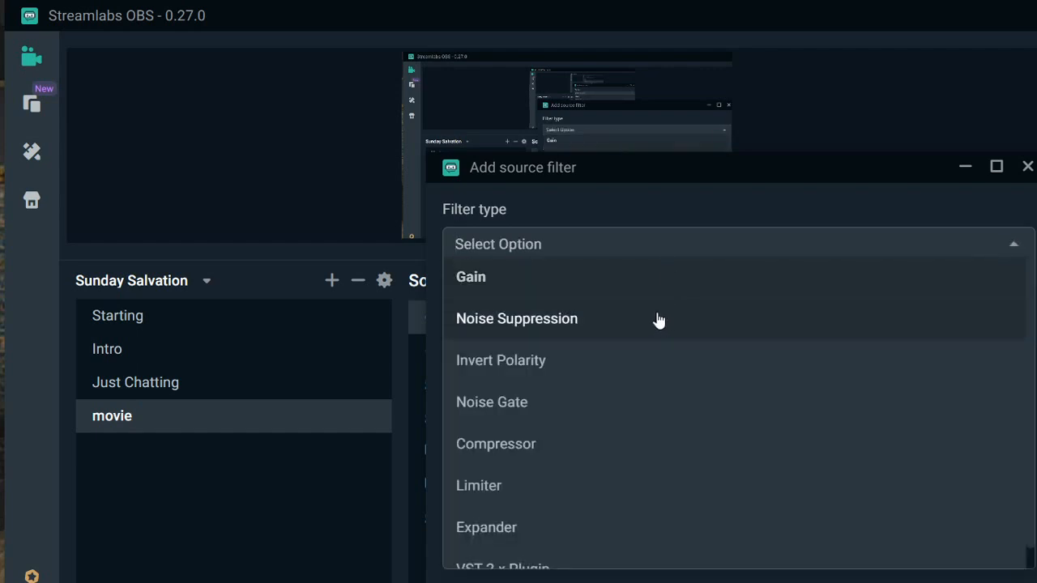
{"action": "left_click", "coordinate": [609, 323]}
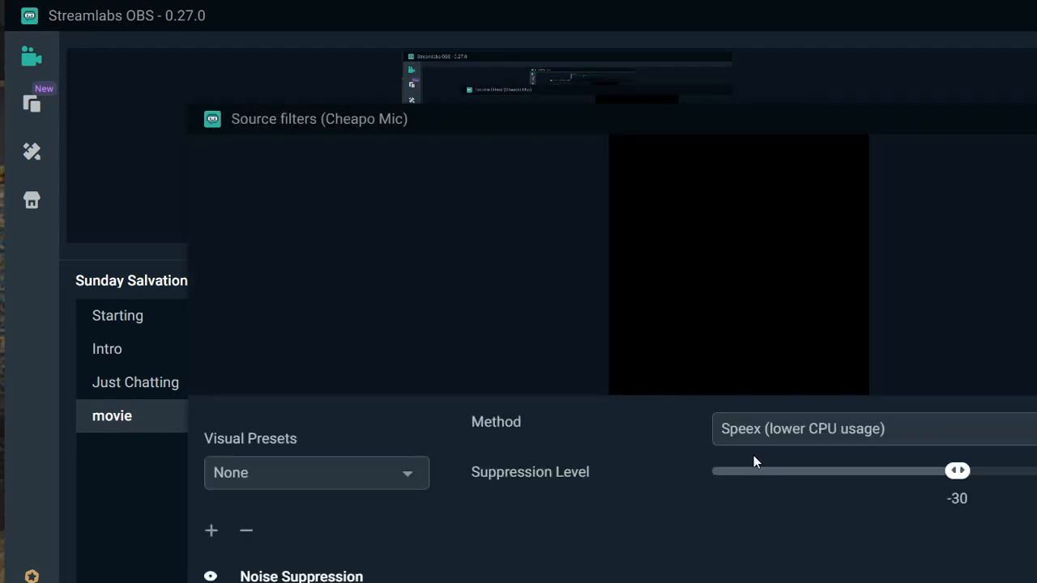
- Set the Noise Suppression method to RNNoise (higher quality) and lower Cheapo Mic's mixer volume to -3.2 dB
{"action": "left_click", "coordinate": [824, 416]}
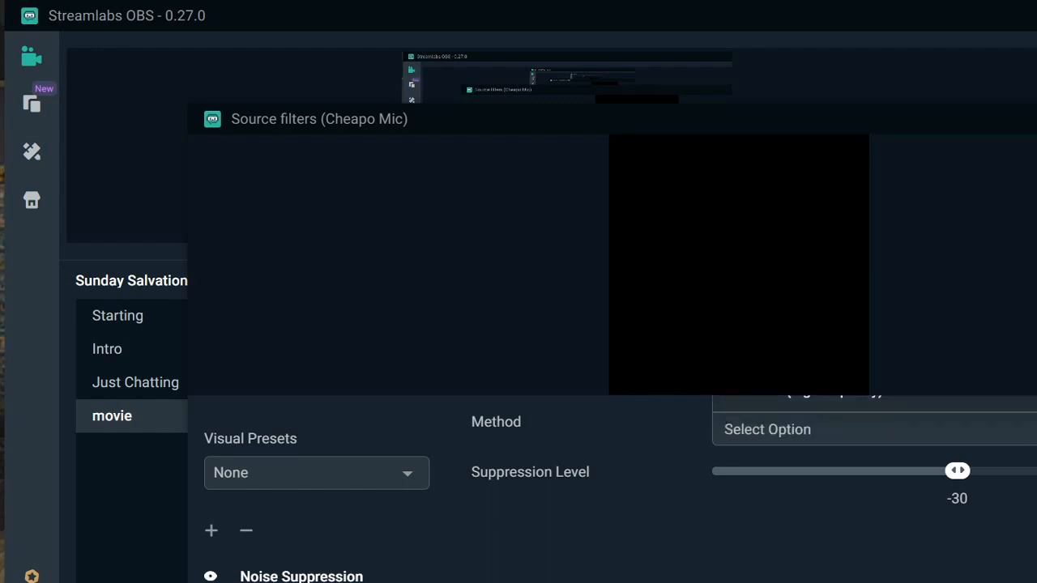
{"action": "key", "text": "super+Up"}
{"action": "left_click", "coordinate": [783, 333]}
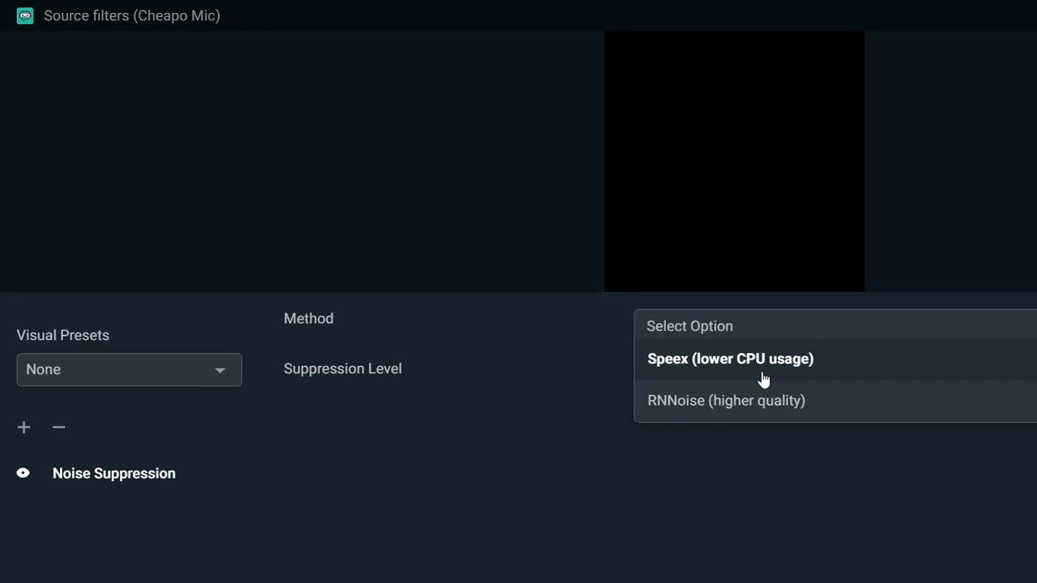
{"action": "left_click", "coordinate": [733, 409]}
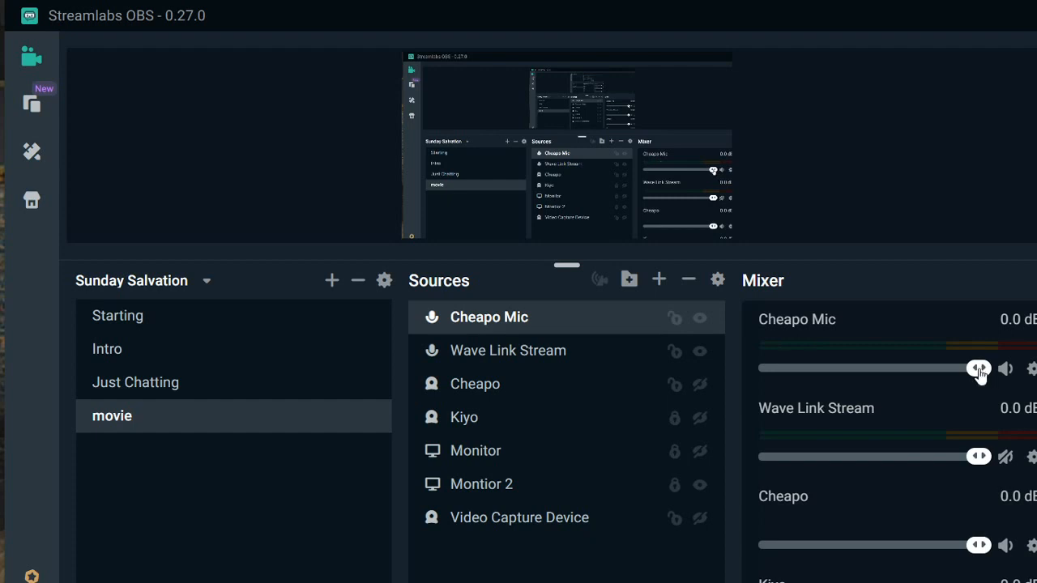
{"action": "left_click_drag", "start_coordinate": [979, 371], "coordinate": [961, 371]}
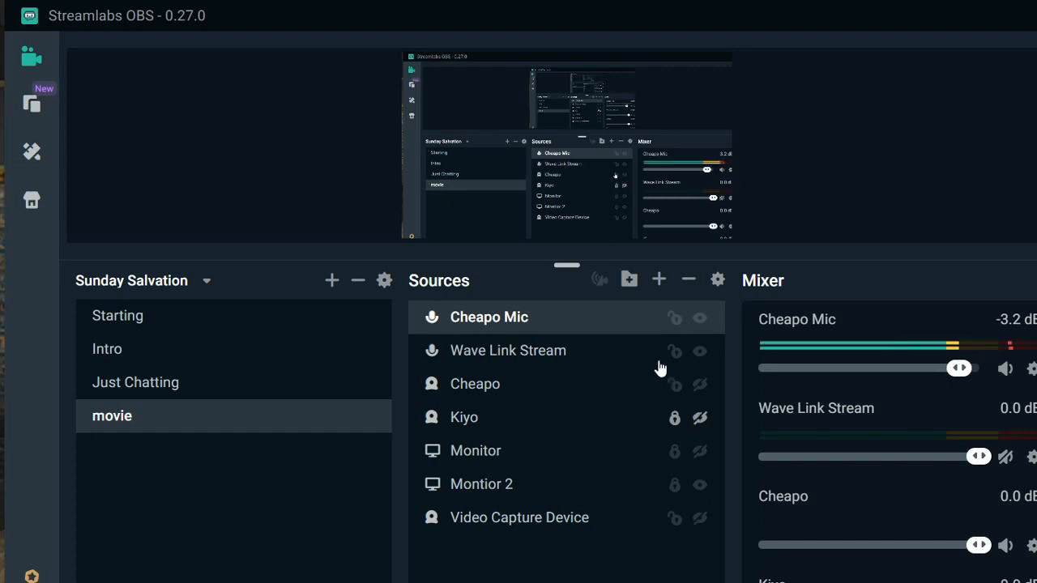
- Add a Noise Gate filter to the Cheapo Mic source
{"action": "right_click", "coordinate": [628, 322]}
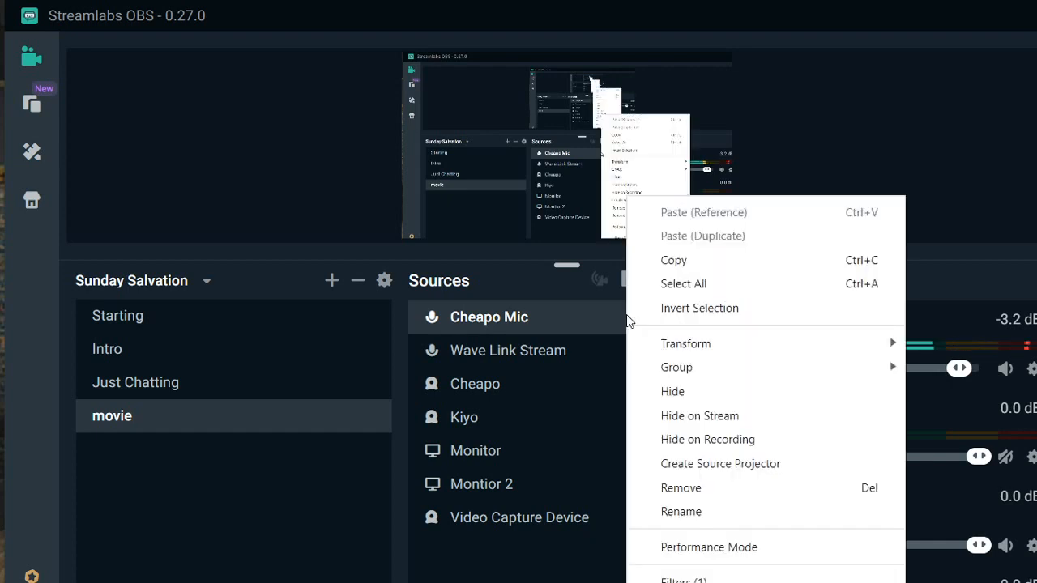
{"action": "mouse_move", "coordinate": [670, 374]}
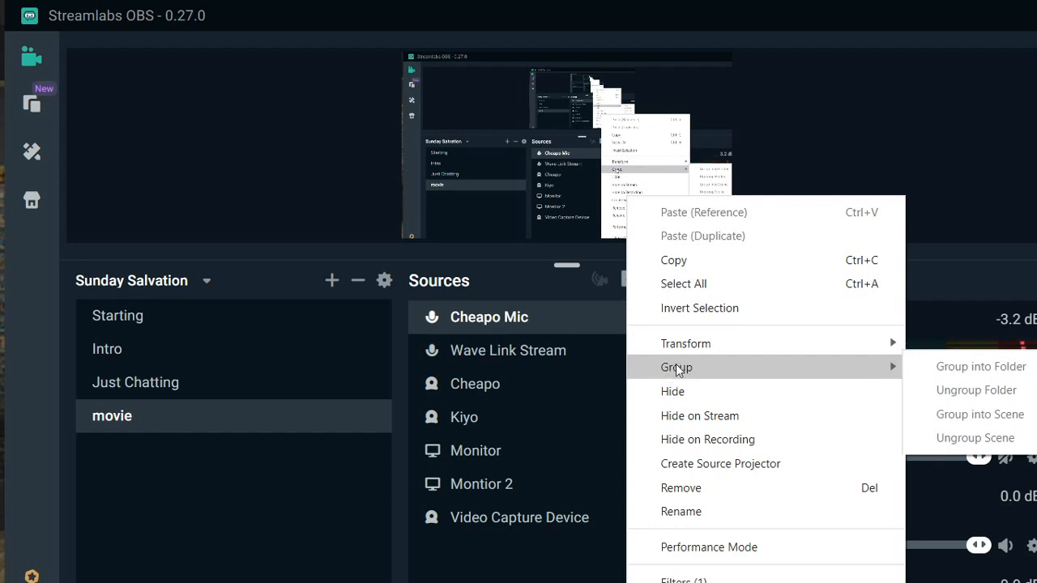
{"action": "mouse_move", "coordinate": [686, 350]}
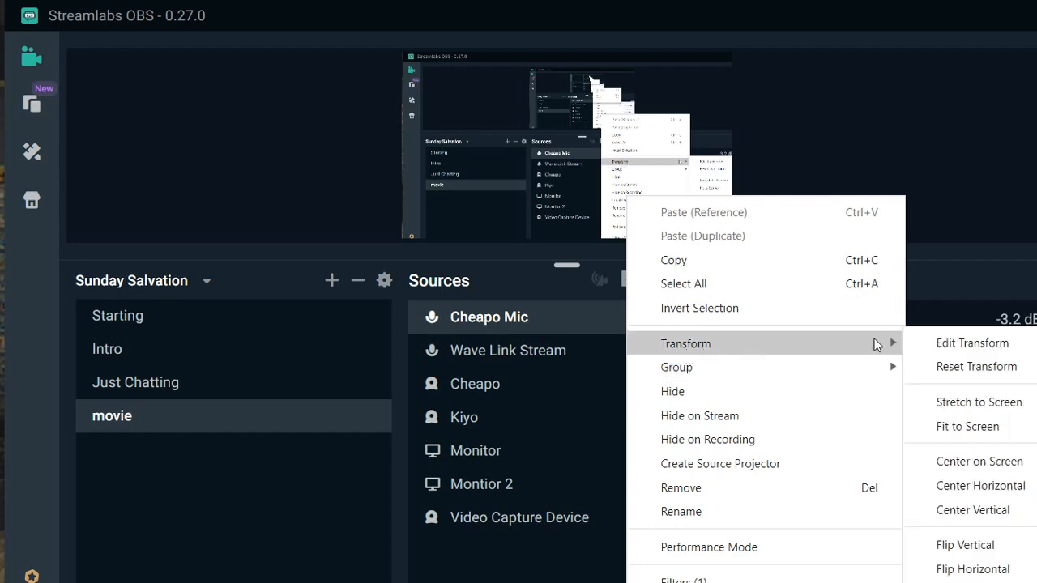
{"action": "left_click", "coordinate": [739, 578]}
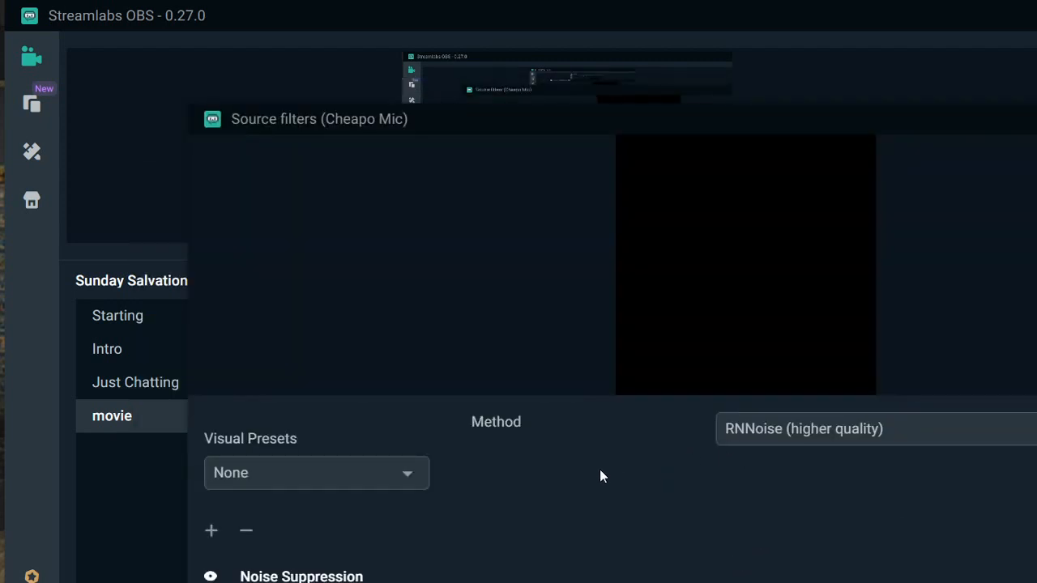
{"action": "left_click", "coordinate": [212, 533]}
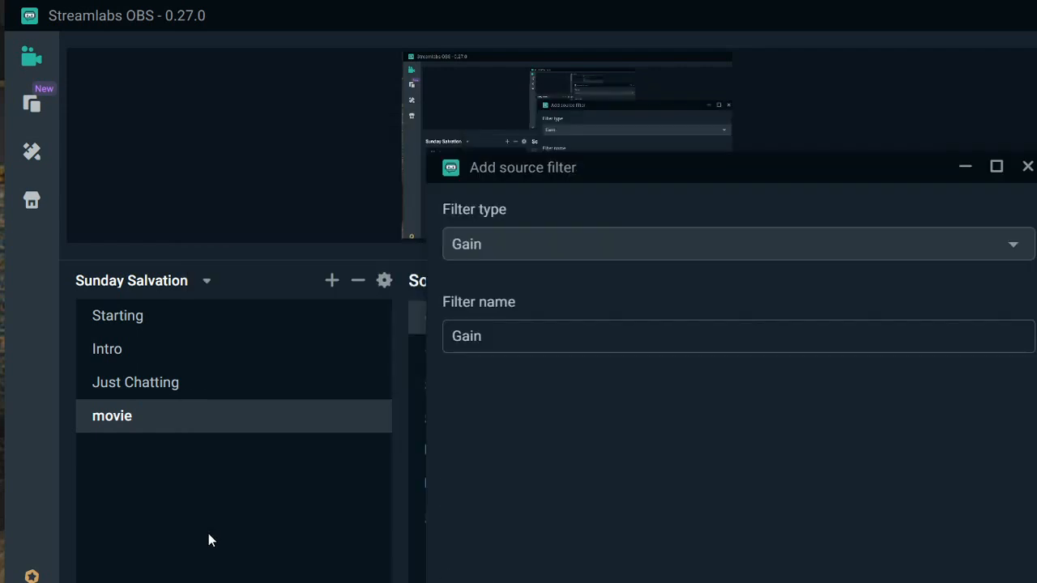
{"action": "left_click", "coordinate": [597, 258]}
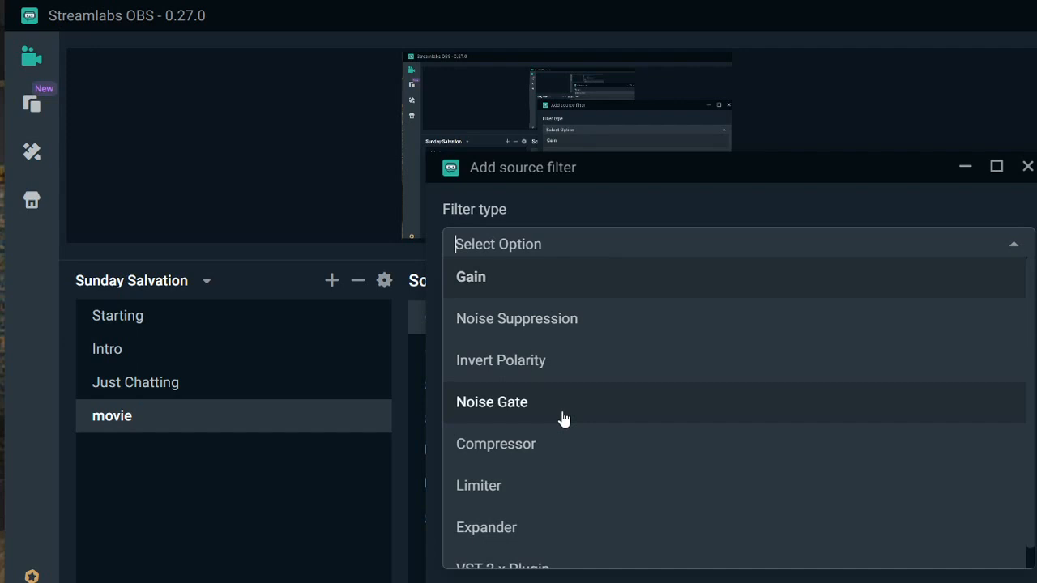
{"action": "scroll", "coordinate": [564, 418], "scroll_direction": "down", "scroll_amount": 1}
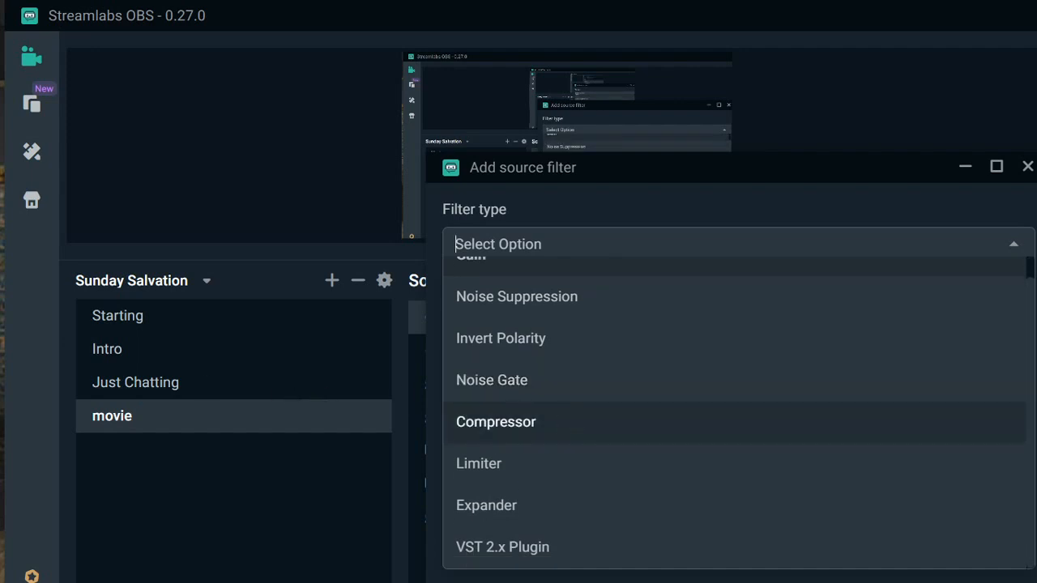
{"action": "key", "text": "Escape"}
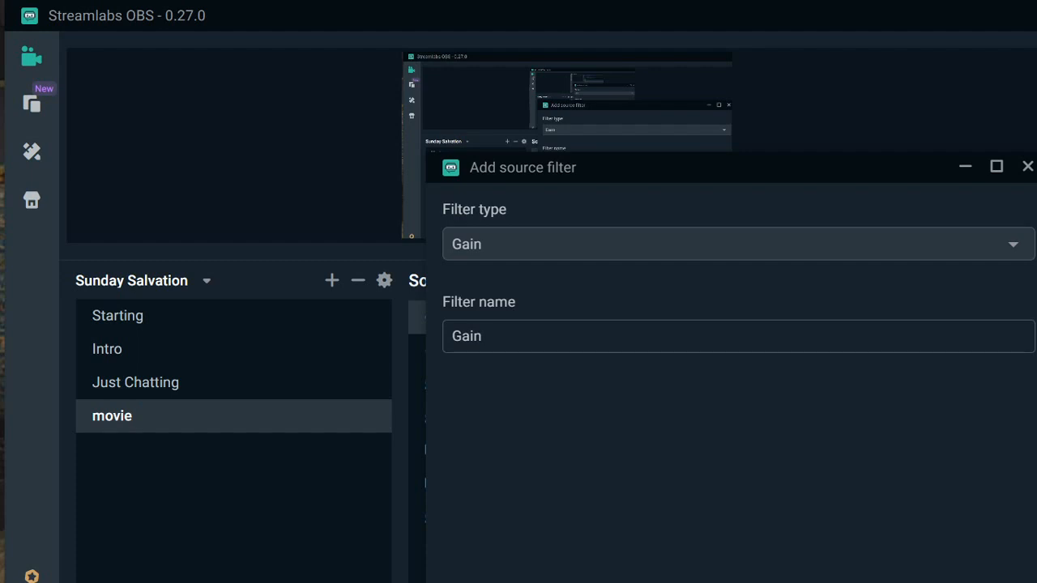
{"action": "left_click", "coordinate": [732, 244]}
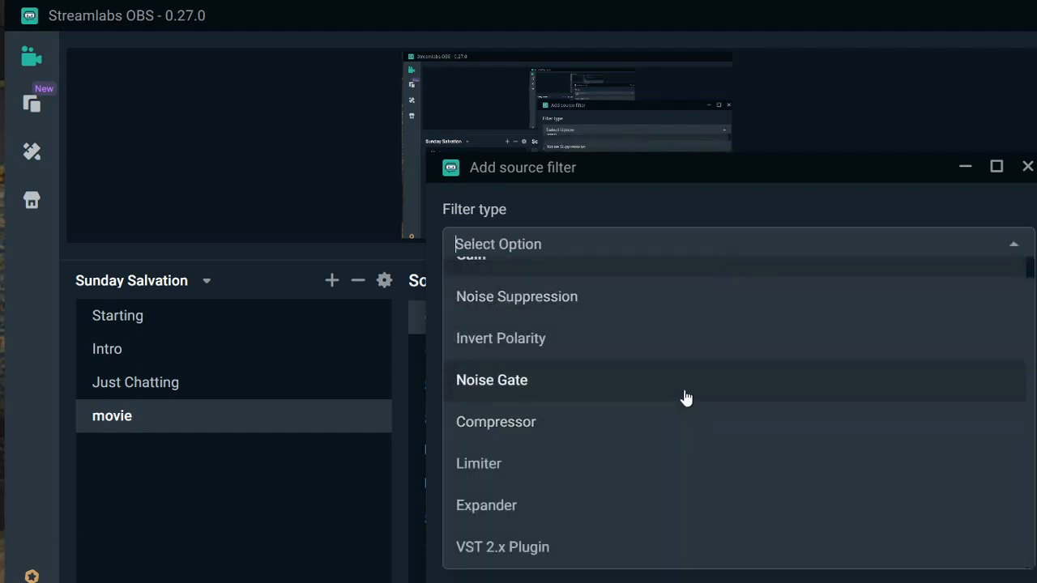
{"action": "left_click", "coordinate": [684, 398]}
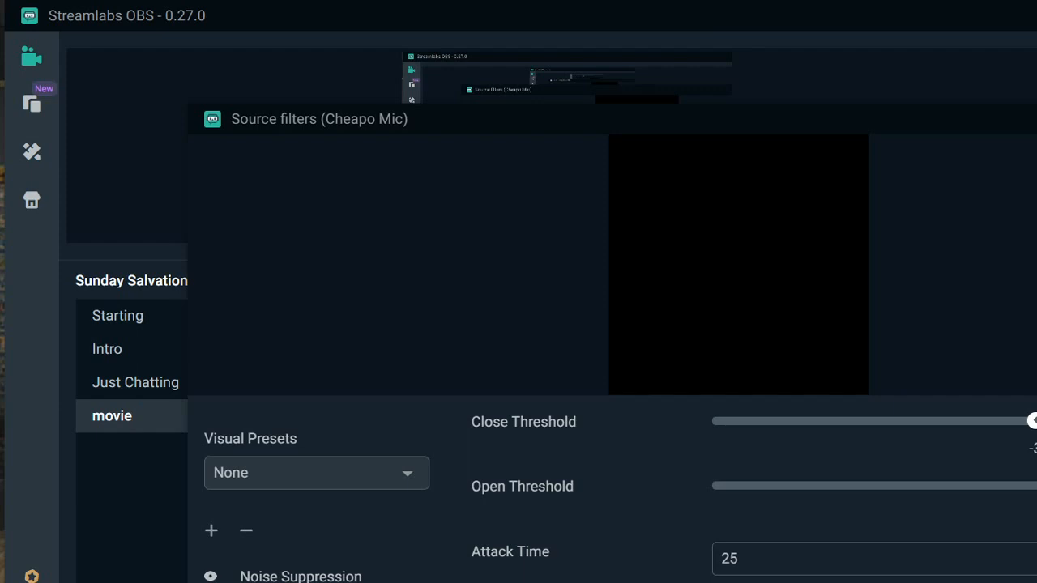
- Set the Noise Gate's open threshold to -43 and adjust its close threshold, closing the filter settings when finished
{"action": "left_click_drag", "start_coordinate": [1034, 421], "coordinate": [983, 421]}
{"action": "key", "text": "BackSpace"}
{"action": "type", "text": "3"}
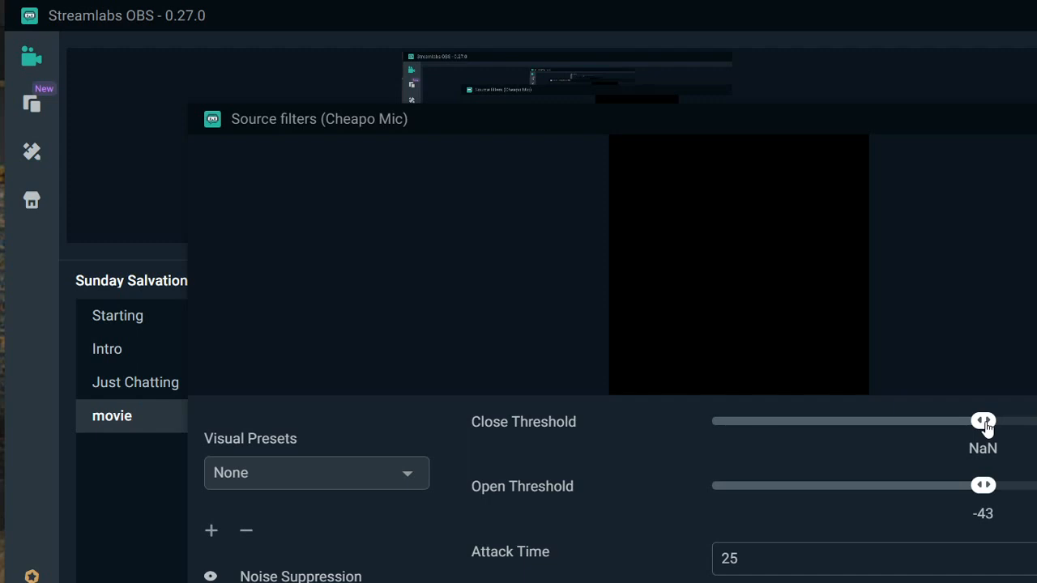
{"action": "left_click_drag", "start_coordinate": [986, 420], "coordinate": [1036, 423]}
{"action": "key", "text": "Escape"}
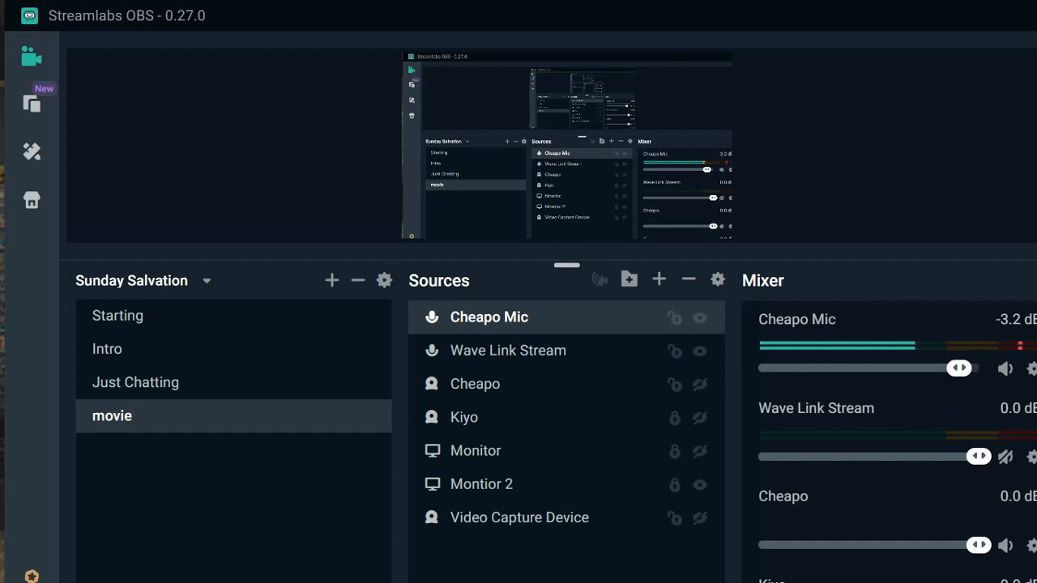
- Reopen Cheapo Mic's source filters and review the Noise Gate settings
{"action": "right_click", "coordinate": [612, 325]}
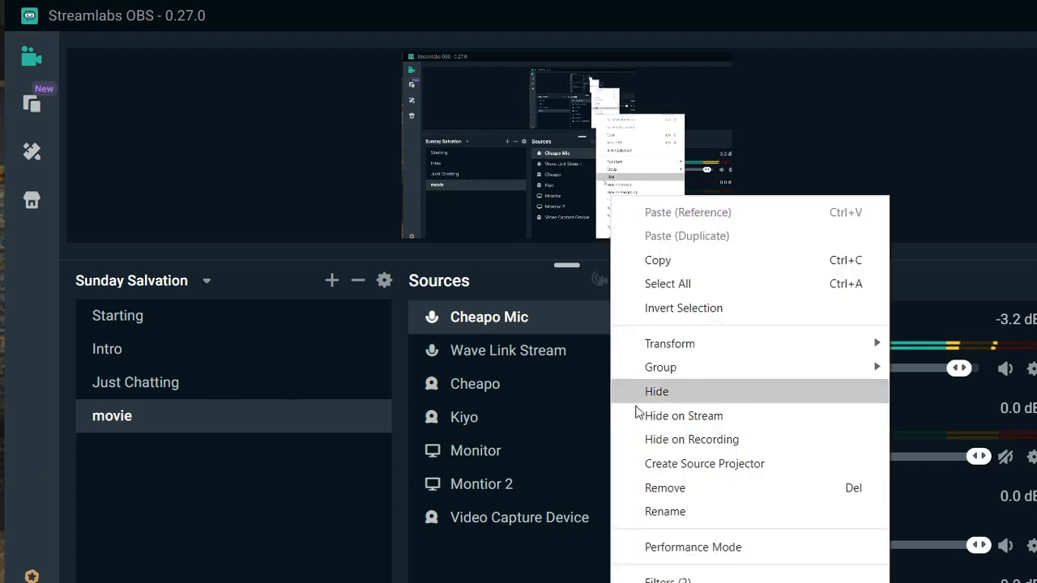
{"action": "left_click", "coordinate": [658, 580]}
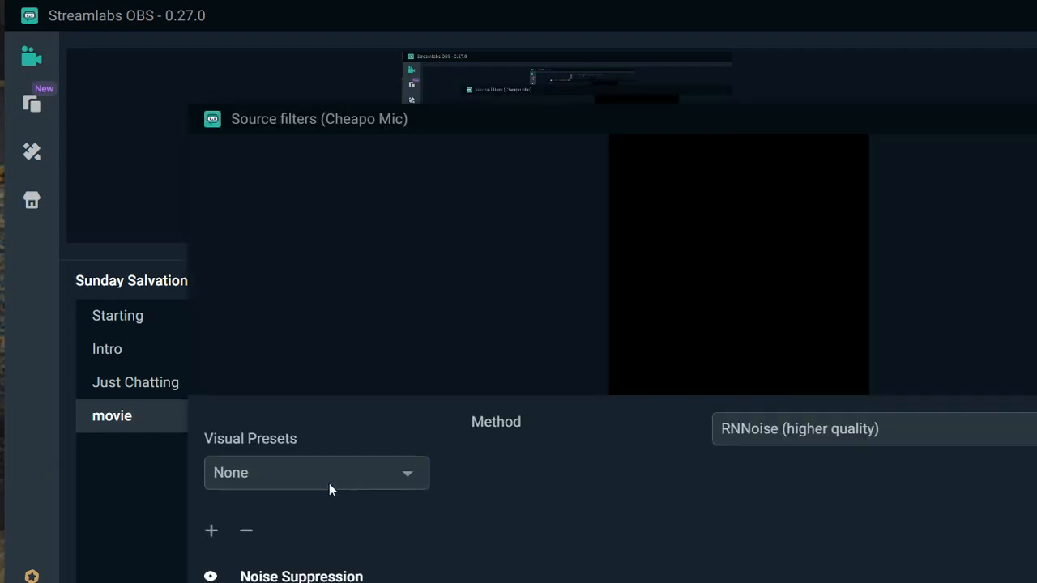
{"action": "left_click", "coordinate": [279, 582]}
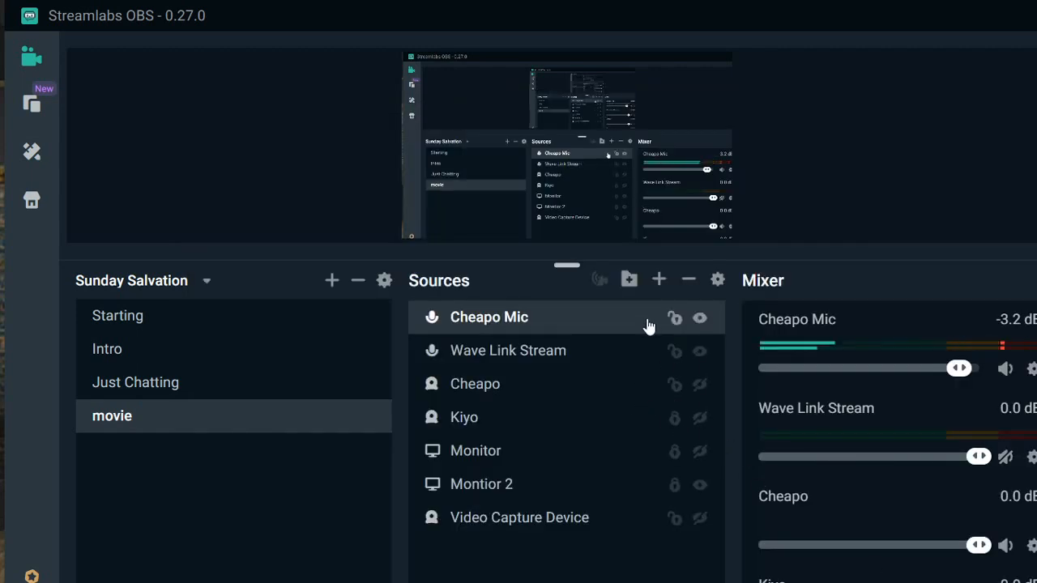
- Add a Compressor filter to the Cheapo Mic source
{"action": "right_click", "coordinate": [656, 327]}
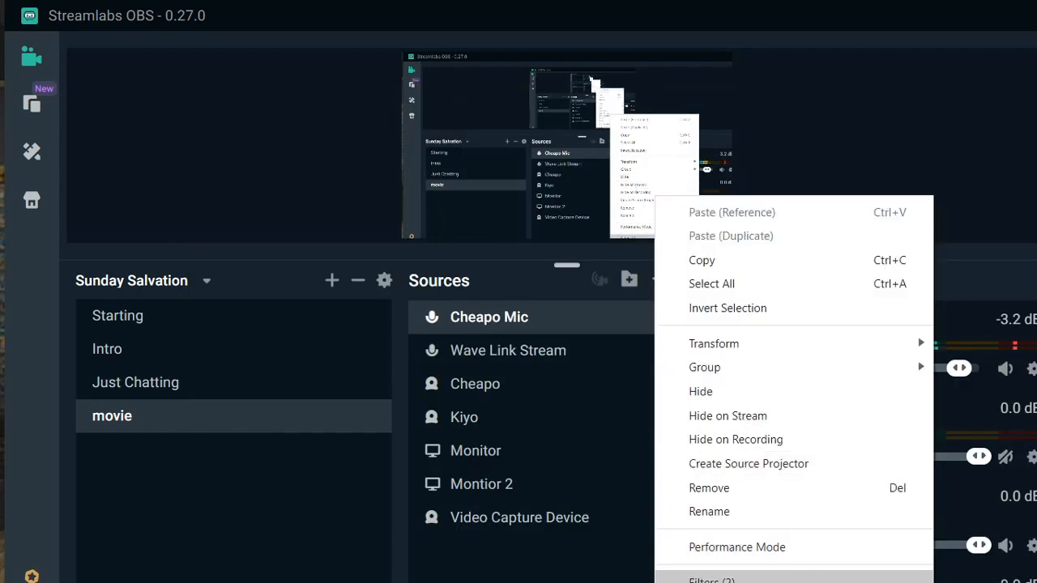
{"action": "left_click", "coordinate": [711, 580]}
{"action": "left_click", "coordinate": [210, 532]}
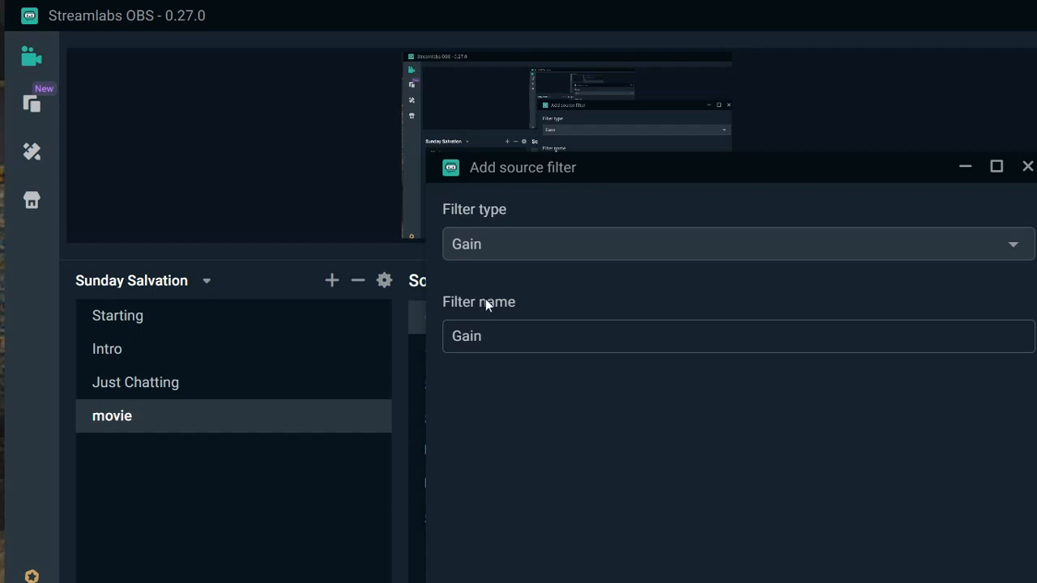
{"action": "left_click", "coordinate": [604, 240]}
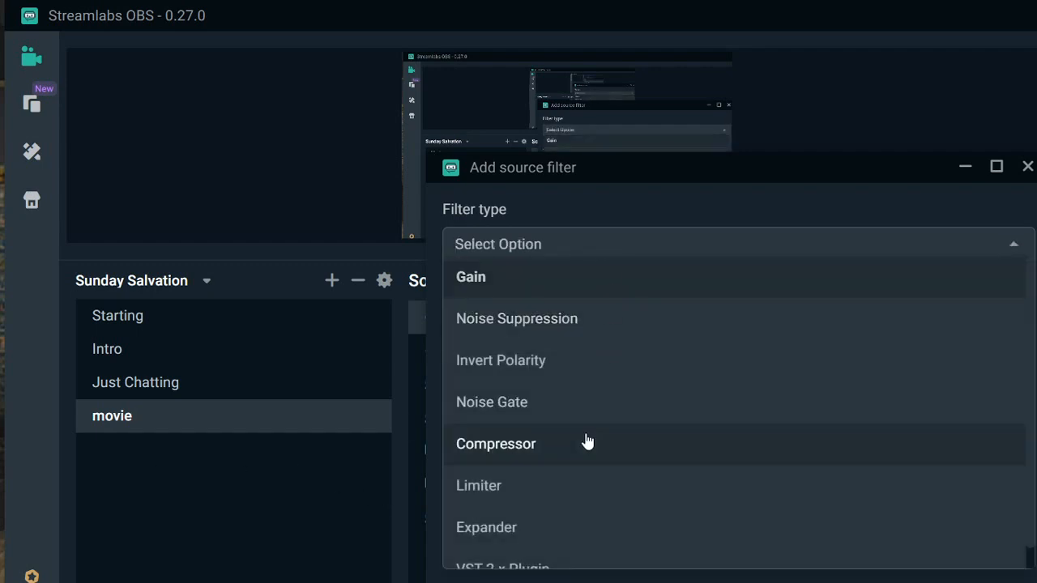
{"action": "scroll", "coordinate": [583, 438], "scroll_direction": "down", "scroll_amount": 1}
{"action": "left_click", "coordinate": [565, 423]}
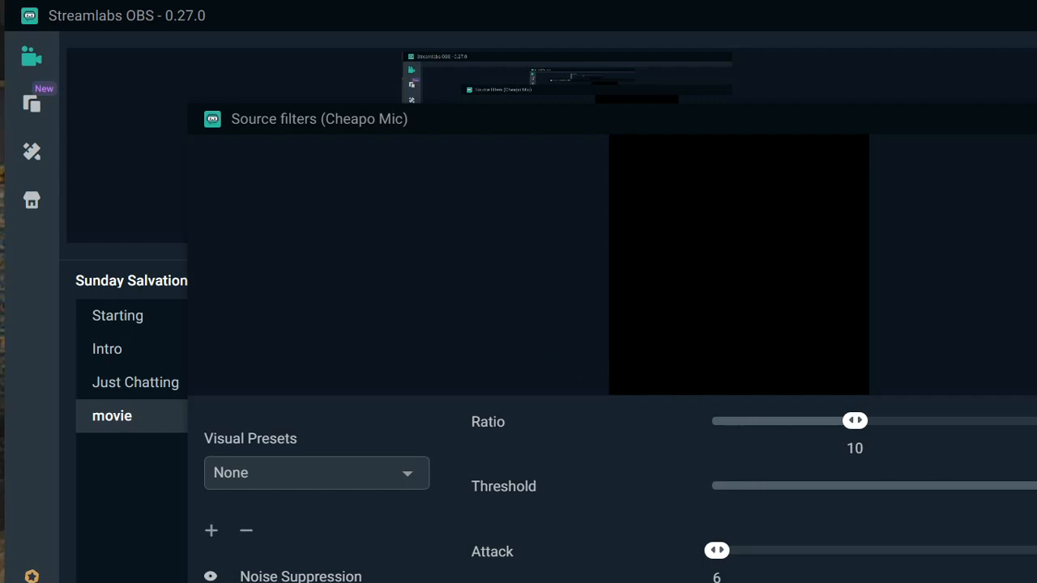
- Set the Compressor's ratio to 4, threshold to -40.1 and attack to 5, and adjust its output gain
{"action": "left_click", "coordinate": [1030, 427]}
{"action": "left_click_drag", "start_coordinate": [1036, 486], "coordinate": [874, 486]}
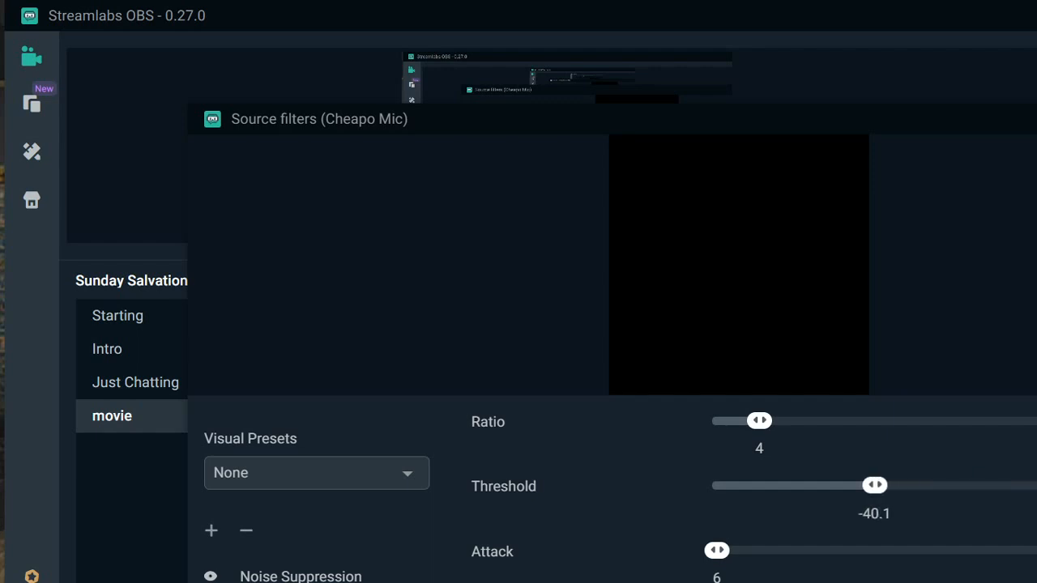
{"action": "left_click_drag", "start_coordinate": [717, 551], "coordinate": [716, 551]}
{"action": "scroll", "coordinate": [729, 486], "scroll_direction": "down", "scroll_amount": 2}
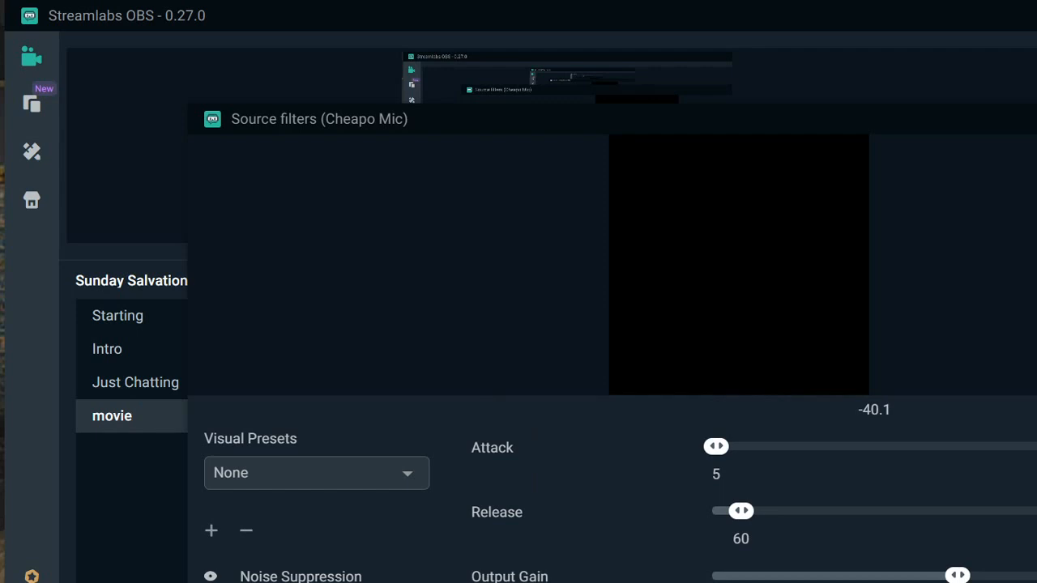
{"action": "left_click_drag", "start_coordinate": [957, 575], "coordinate": [960, 575]}
{"action": "key", "text": "Escape"}
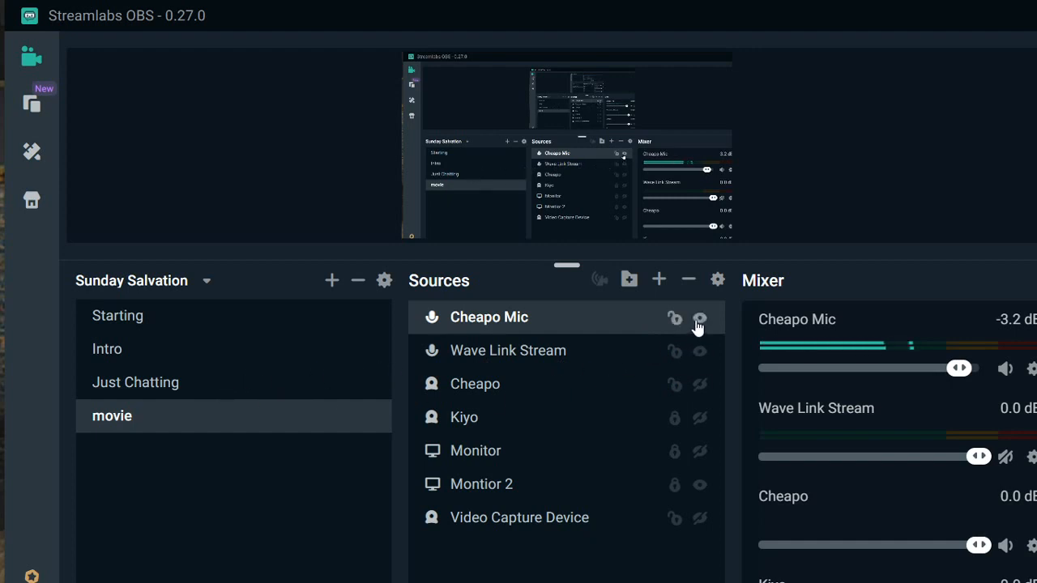
- Unmute Wave Link Stream and mute Cheapo Mic in the mixer
{"action": "left_click", "coordinate": [1005, 457]}
{"action": "left_click", "coordinate": [1005, 368]}
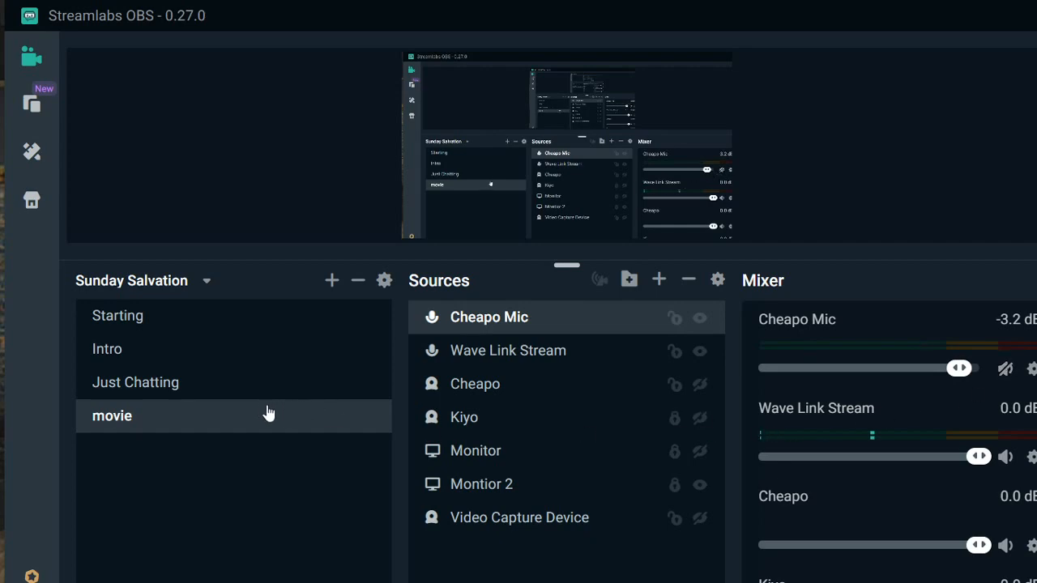
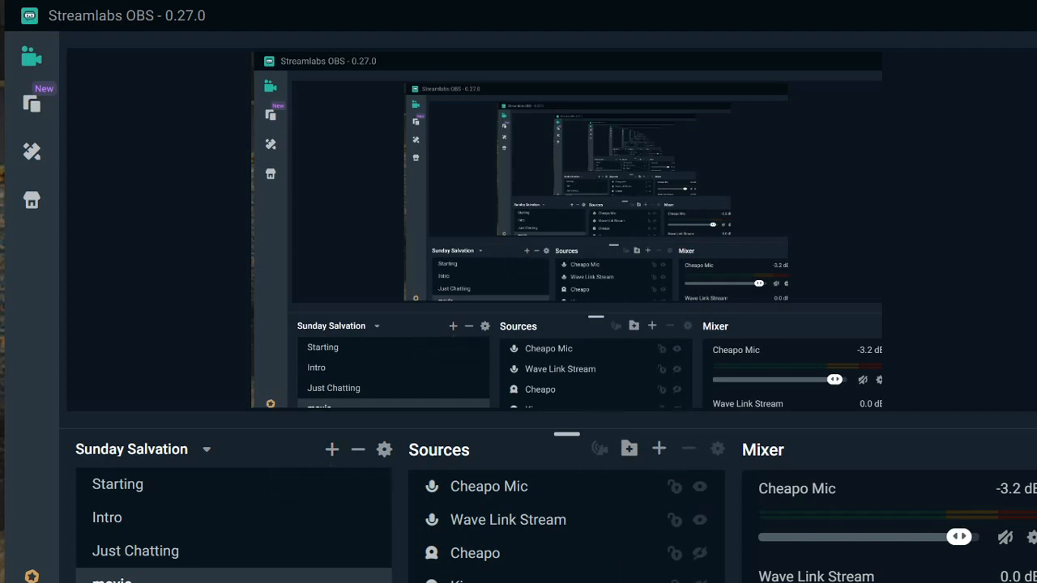
- Add a new Media Source named Record Voice to the movie scene
{"action": "left_click", "coordinate": [658, 450]}
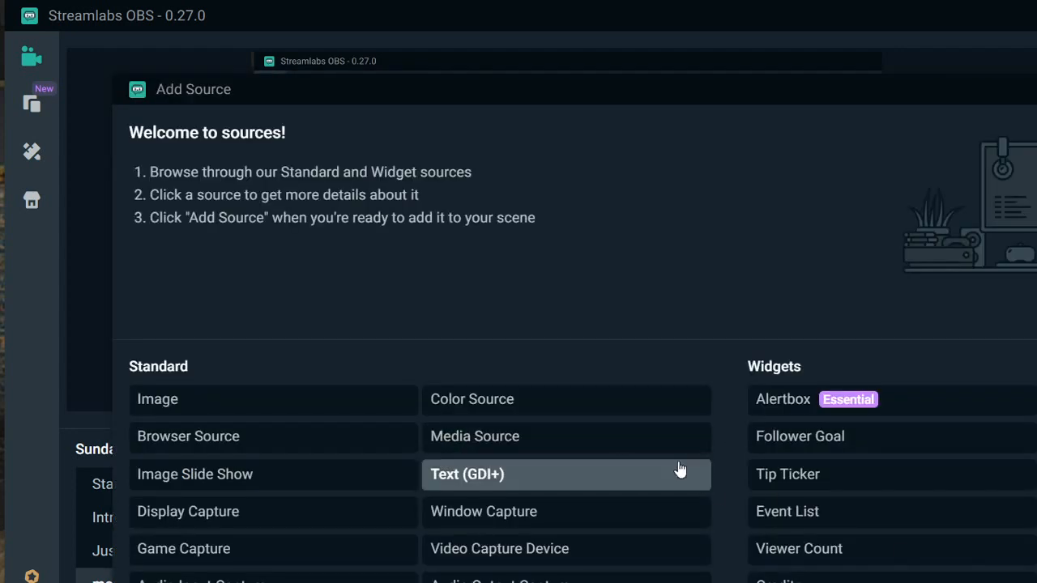
{"action": "left_click", "coordinate": [547, 447]}
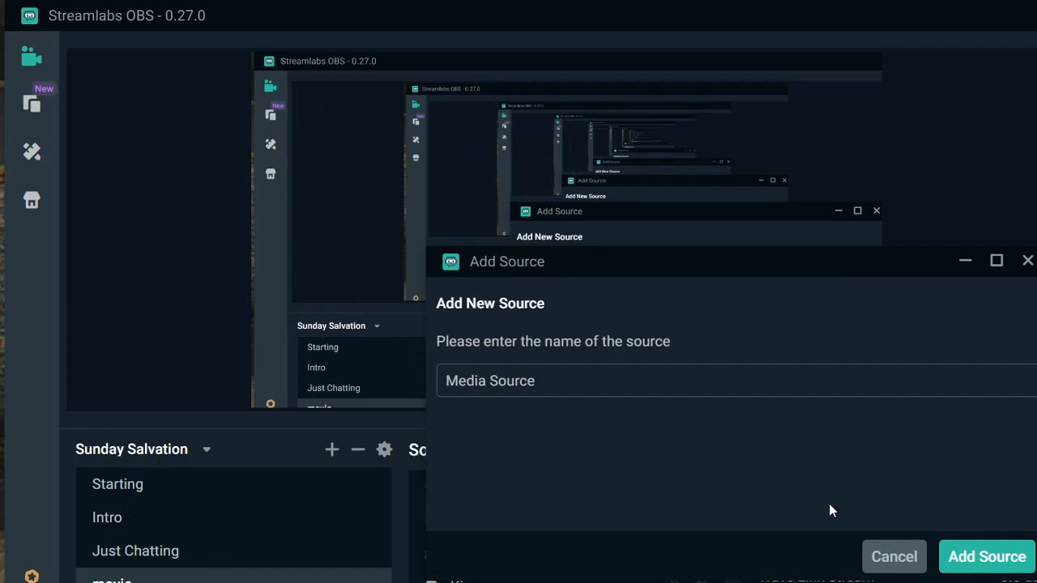
{"action": "left_click_drag", "start_coordinate": [680, 381], "coordinate": [117, 340]}
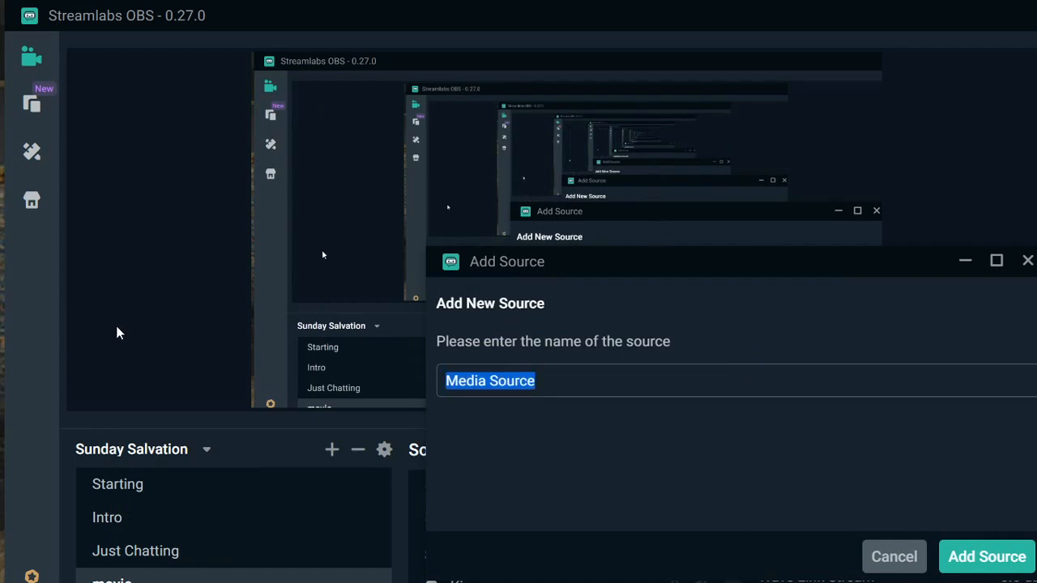
{"action": "type", "text": "Record Voice"}
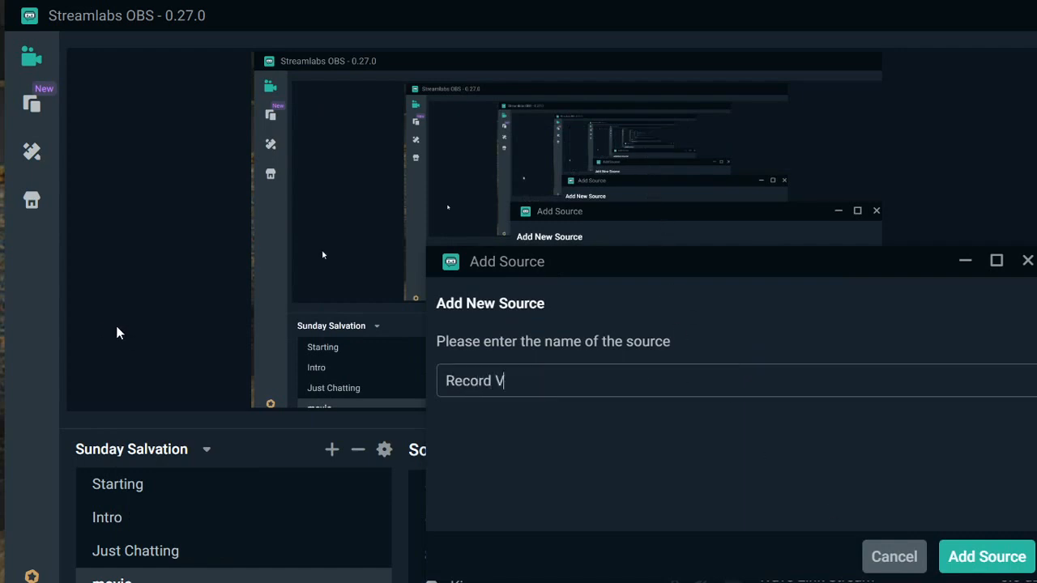
{"action": "left_click", "coordinate": [1009, 558]}
{"action": "left_click", "coordinate": [531, 446]}
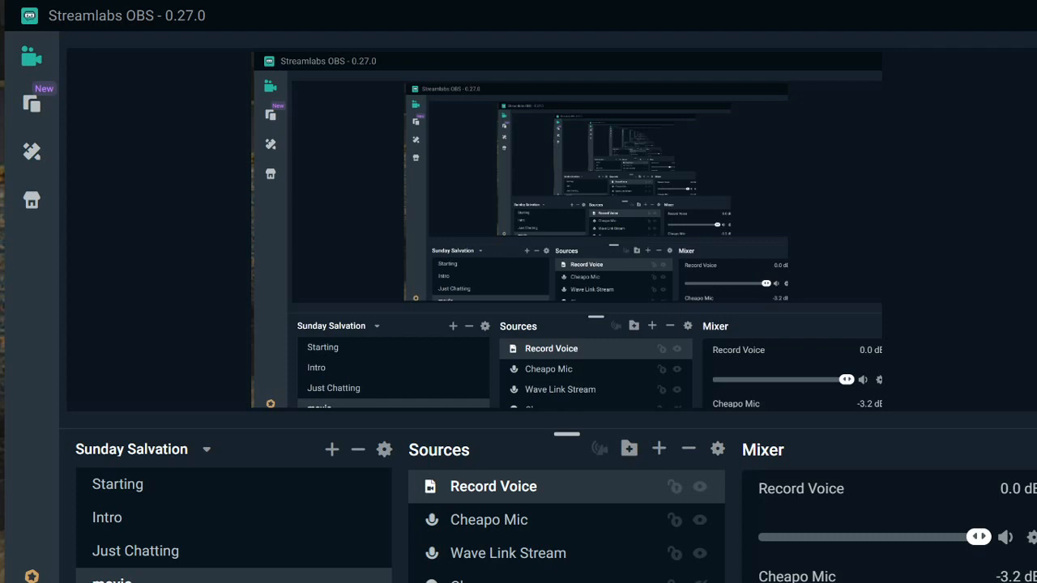
- Check which audio monitoring device is chosen in the advanced settings
{"action": "left_click", "coordinate": [31, 582]}
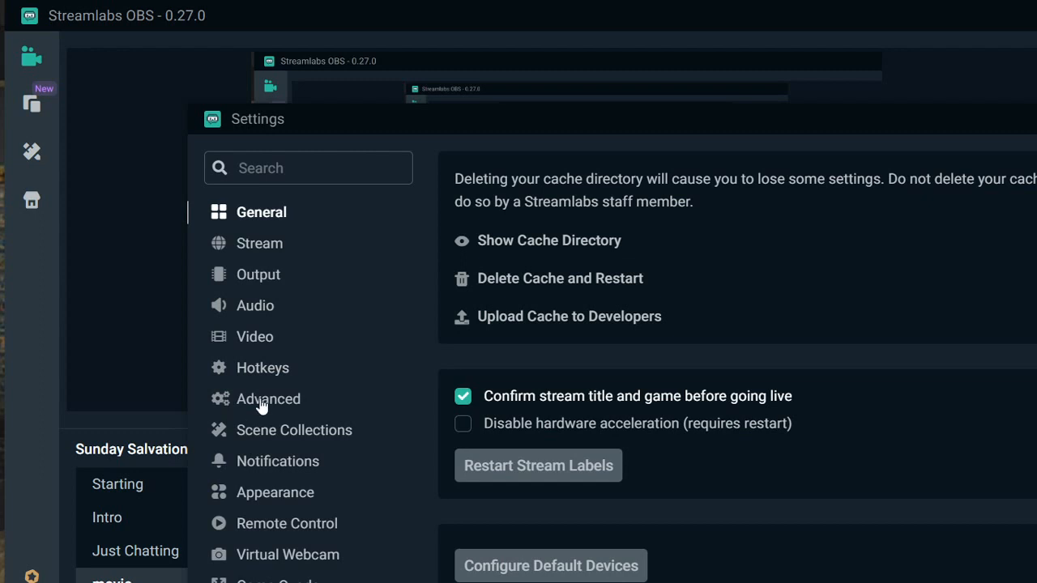
{"action": "left_click", "coordinate": [263, 399]}
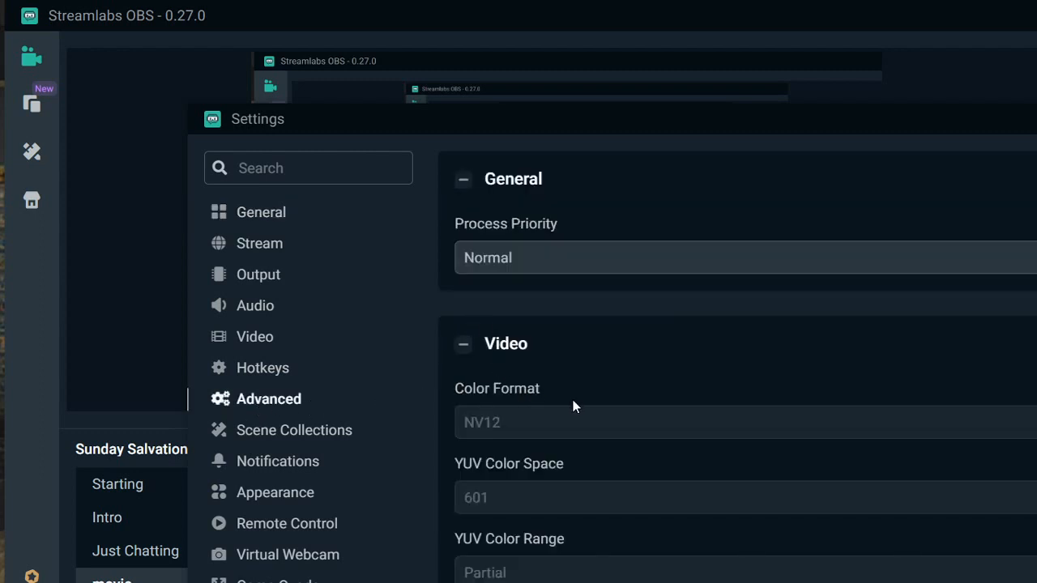
{"action": "scroll", "coordinate": [573, 407], "scroll_direction": "down", "scroll_amount": 4}
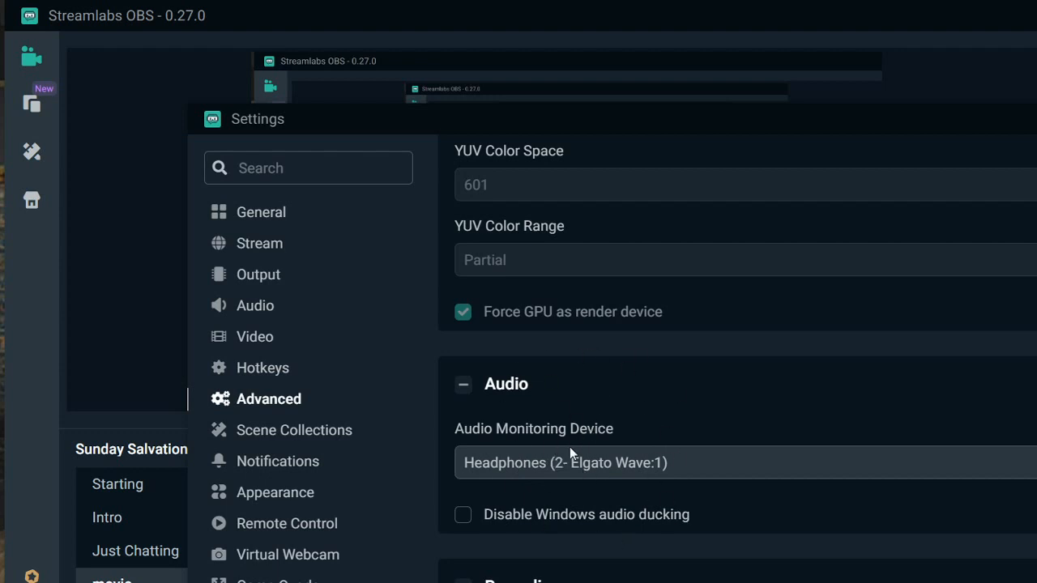
{"action": "left_click", "coordinate": [1036, 582]}
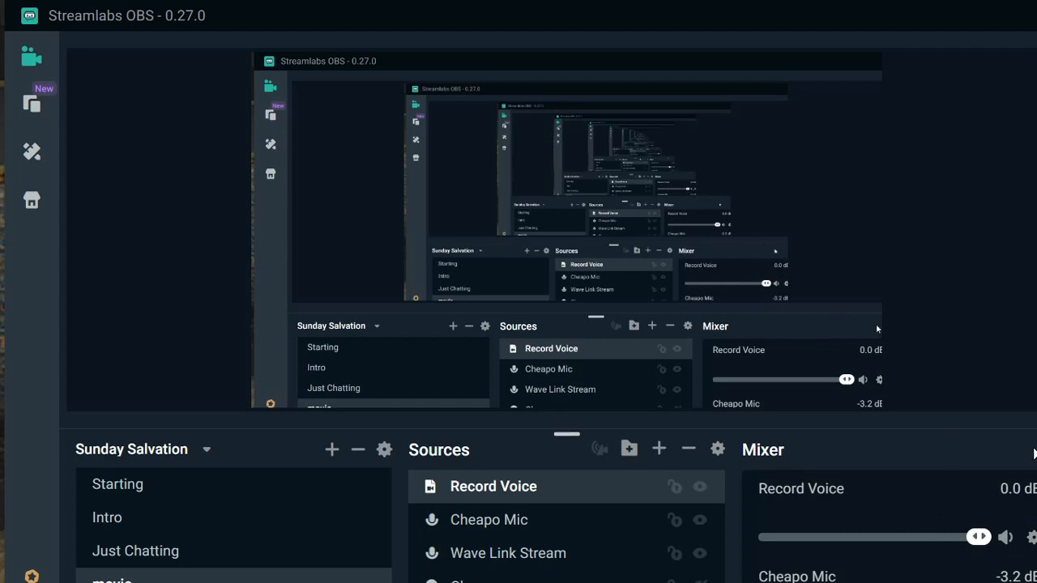
- Set Record Voice's audio monitoring to Monitor and Output in the advanced audio settings
{"action": "left_click", "coordinate": [1031, 449]}
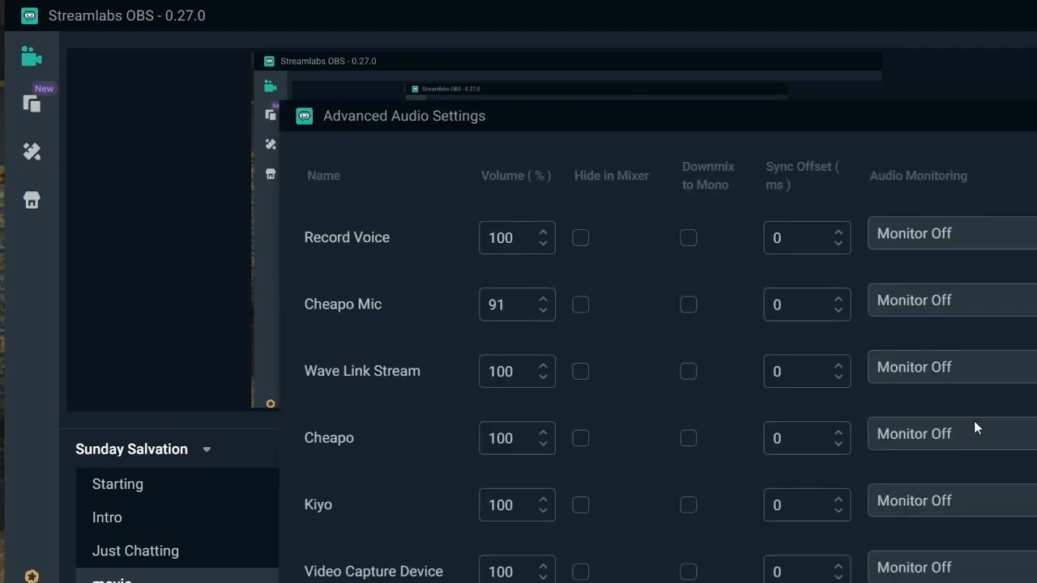
{"action": "left_click", "coordinate": [932, 239]}
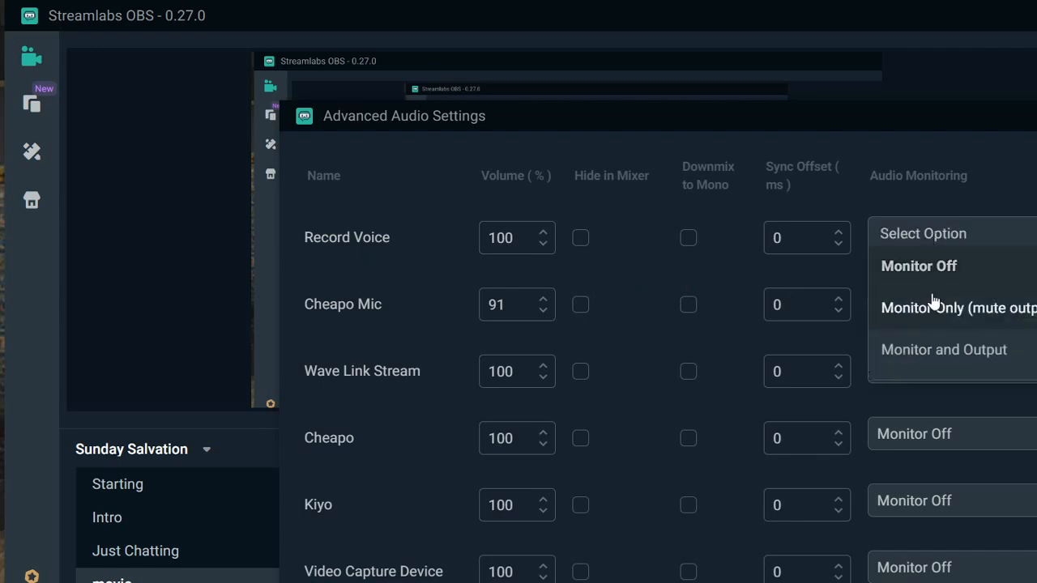
{"action": "left_click", "coordinate": [932, 352]}
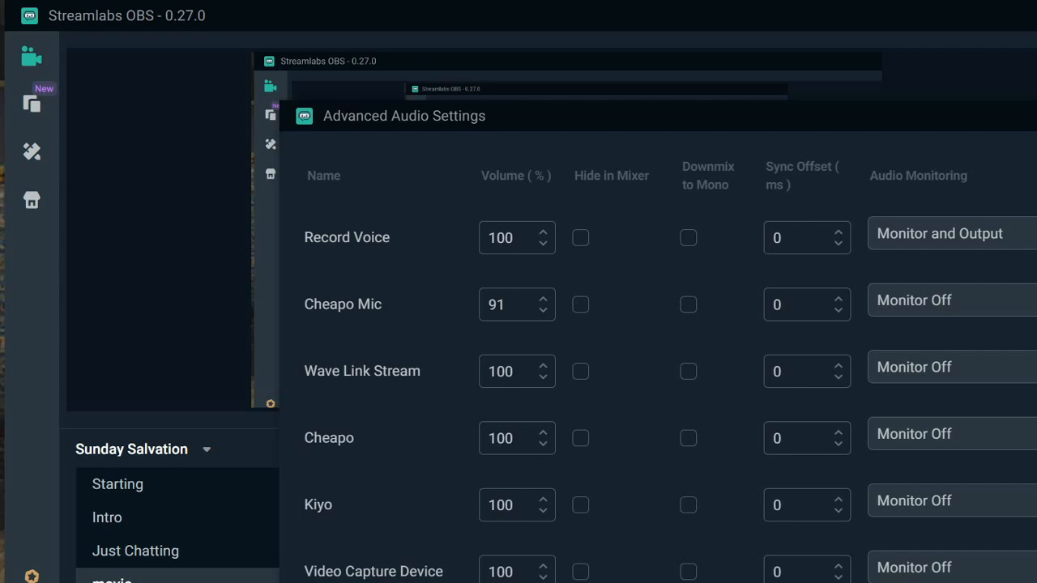
{"action": "key", "text": "Escape"}
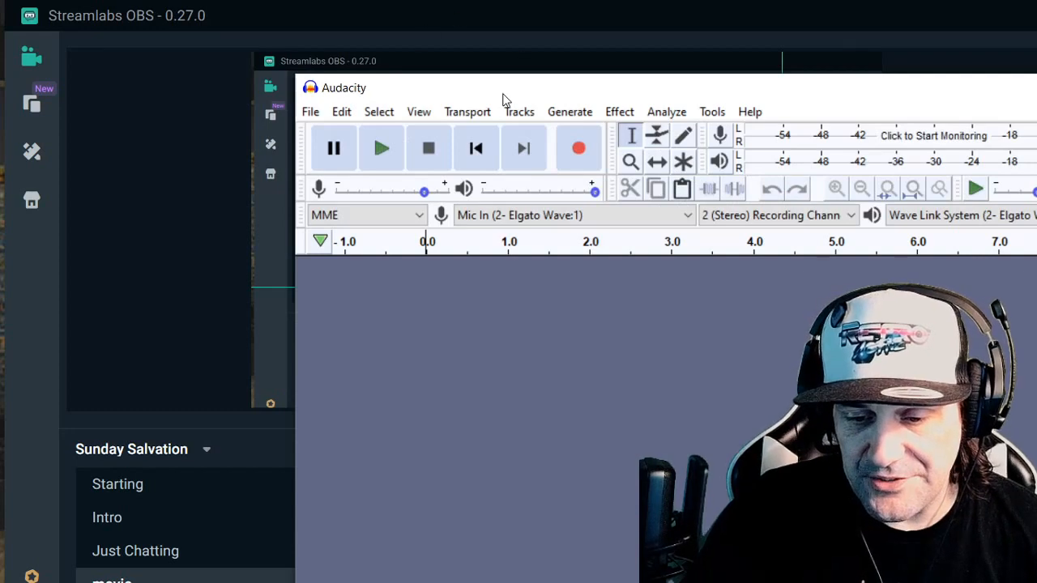
- Switch to Audacity and set its recording device to Microphone (USB Camera) in the preferences
{"action": "left_click_drag", "start_coordinate": [503, 98], "coordinate": [316, 23]}
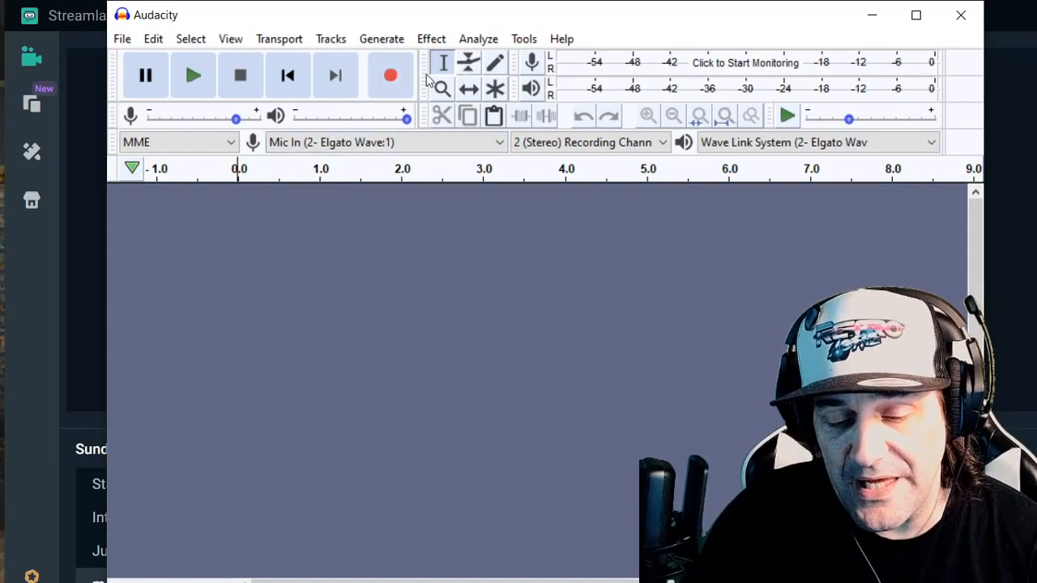
{"action": "left_click", "coordinate": [128, 42]}
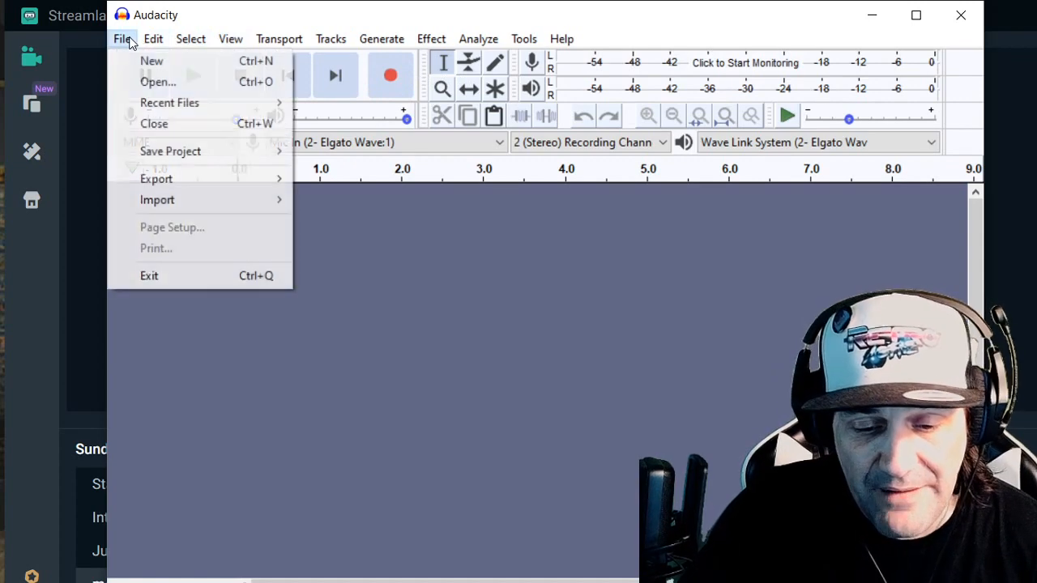
{"action": "mouse_move", "coordinate": [201, 47]}
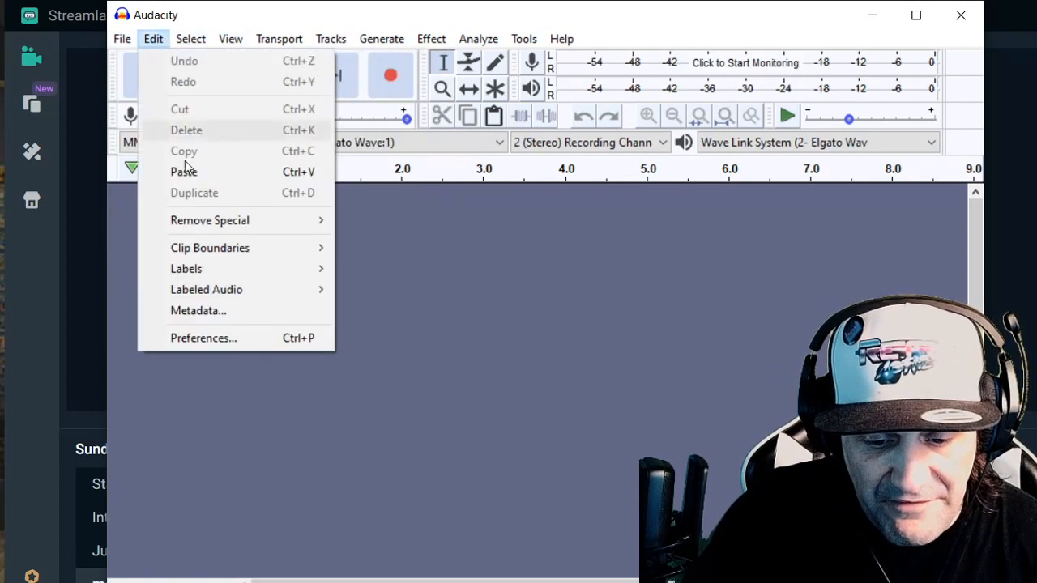
{"action": "left_click", "coordinate": [204, 337]}
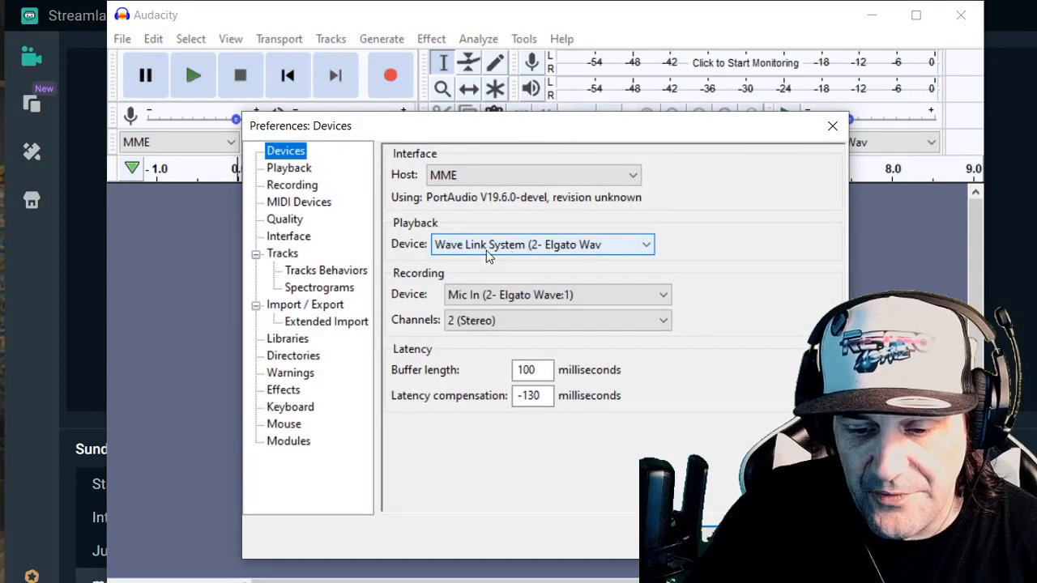
{"action": "left_click", "coordinate": [486, 298]}
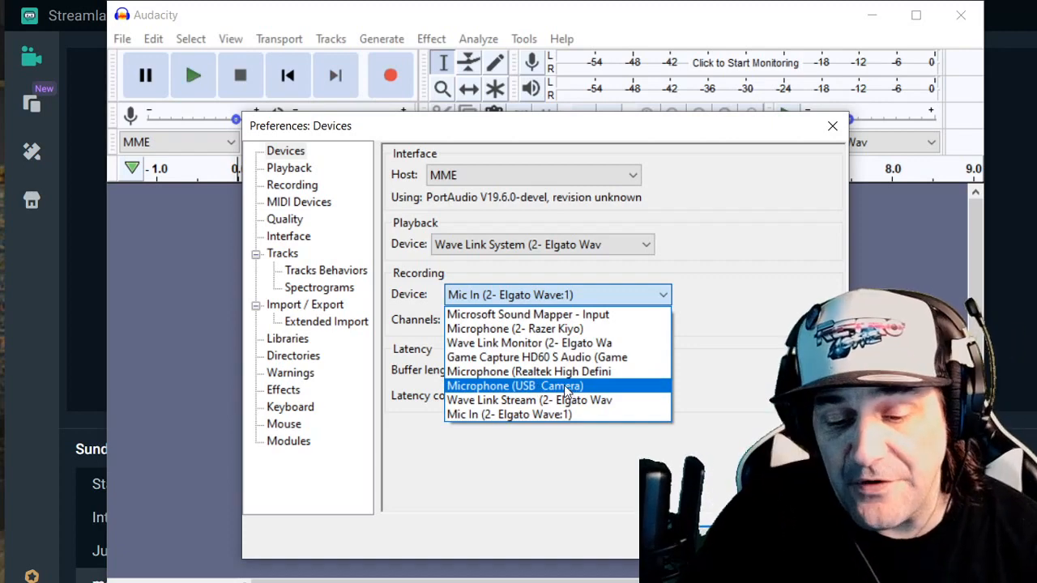
{"action": "left_click", "coordinate": [567, 387]}
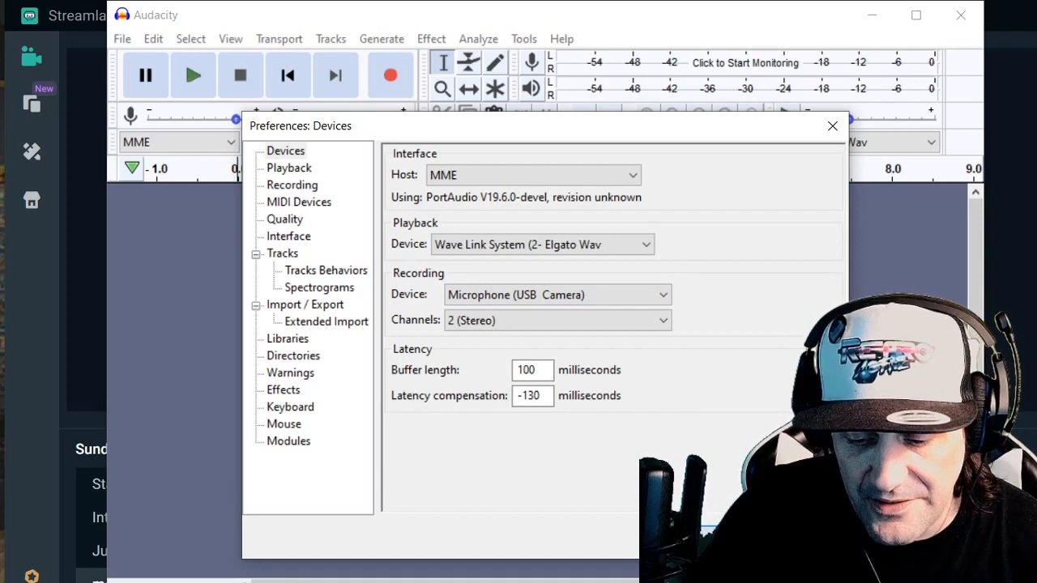
{"action": "left_click", "coordinate": [703, 536]}
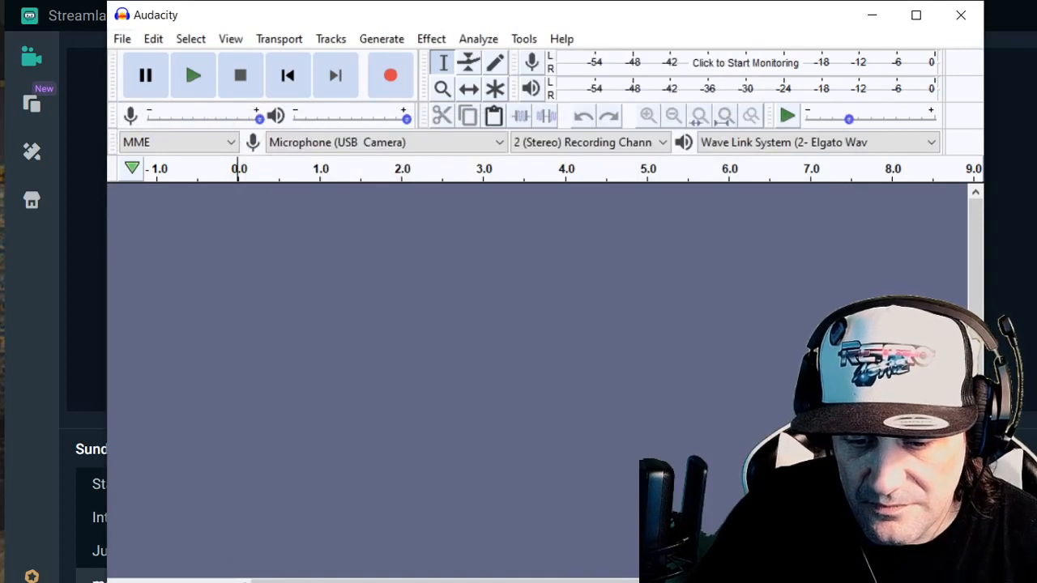
- Record a voice sample about 18 seconds long with the USB camera microphone
{"action": "left_click", "coordinate": [390, 84]}
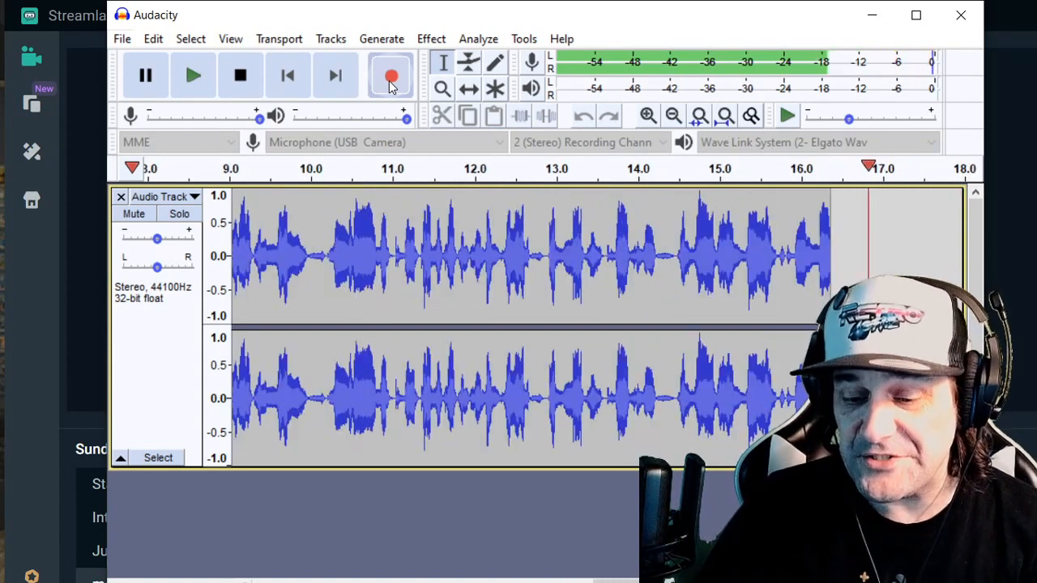
{"action": "left_click", "coordinate": [240, 75]}
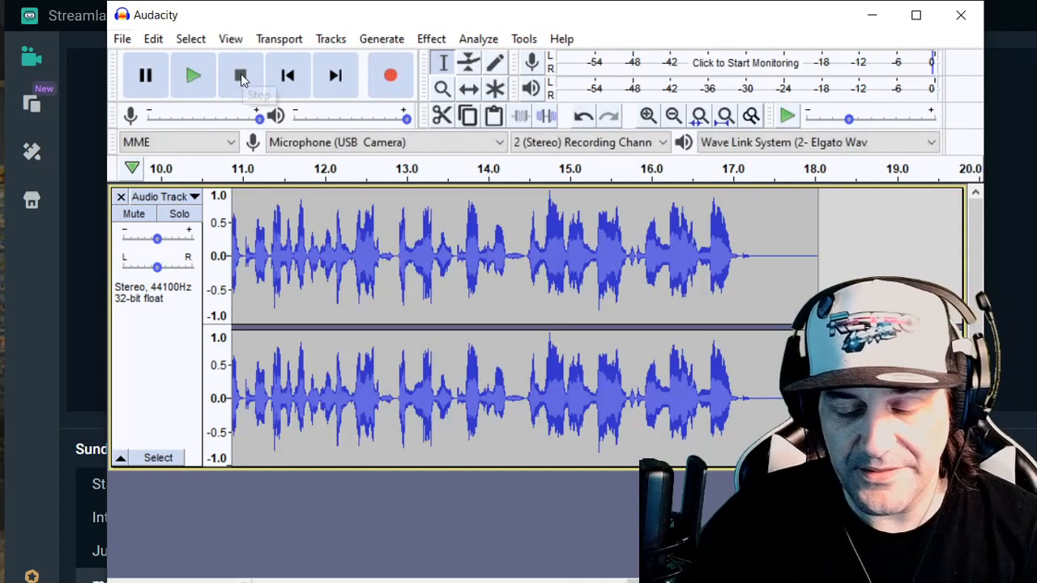
- Export the recording as Cheapomic.mp3 in the Sunday Stream folder, and close Audacity without saving the project
{"action": "left_click", "coordinate": [124, 41]}
{"action": "mouse_move", "coordinate": [162, 176]}
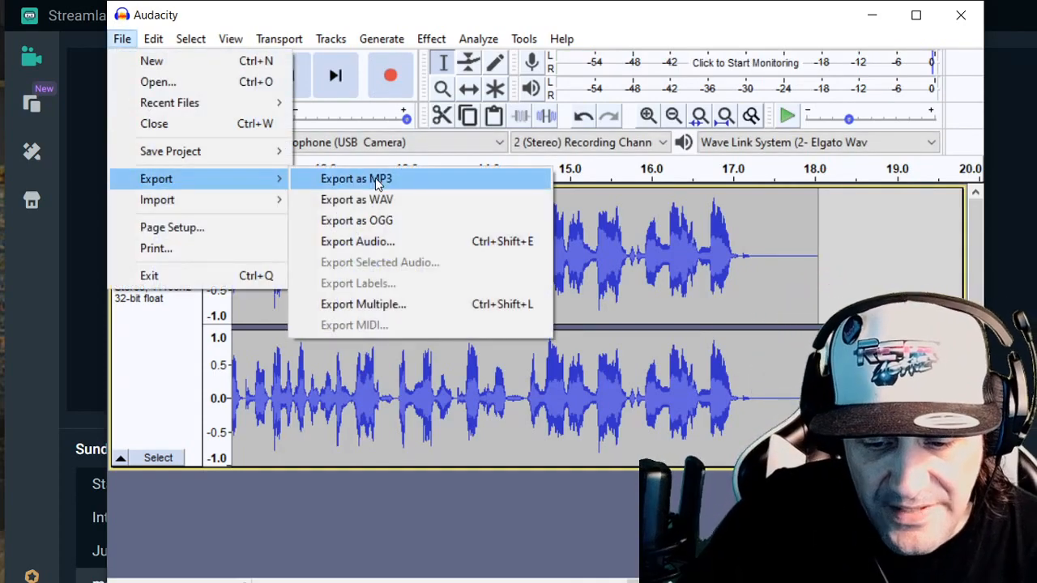
{"action": "left_click", "coordinate": [546, 175]}
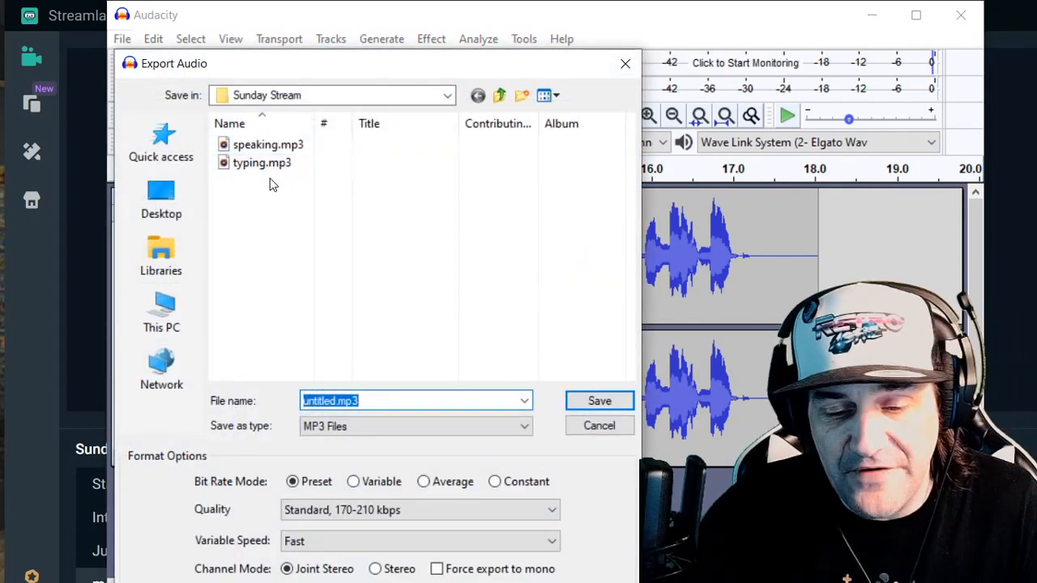
{"action": "left_click", "coordinate": [341, 401]}
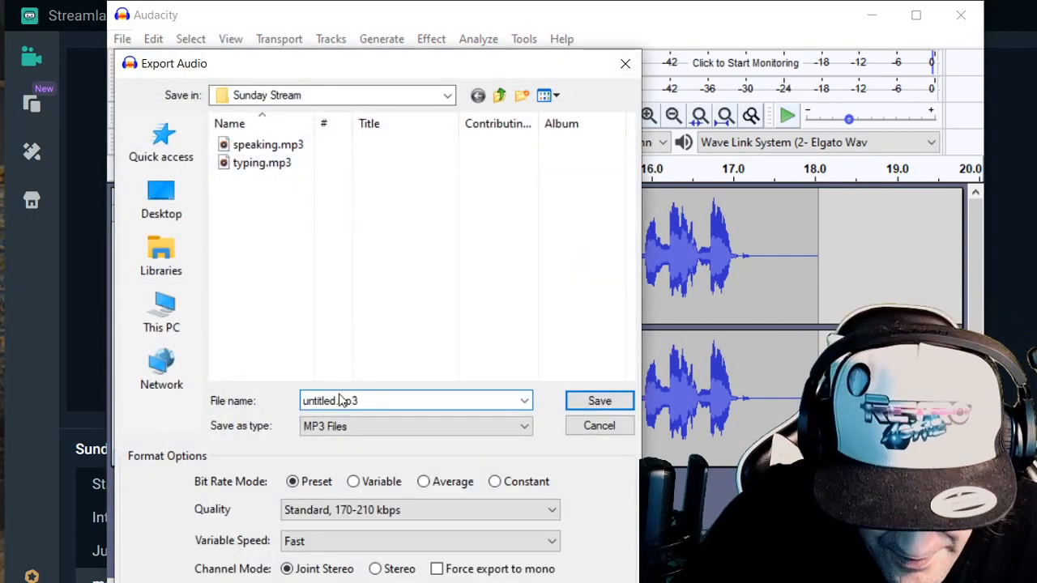
{"action": "left_click_drag", "start_coordinate": [336, 400], "coordinate": [259, 398]}
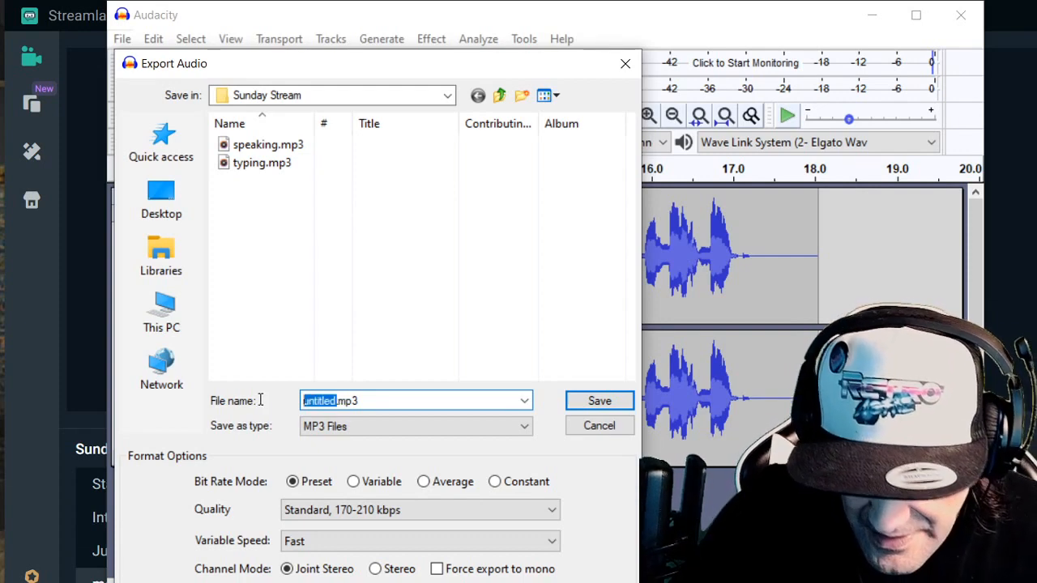
{"action": "type", "text": "Che"}
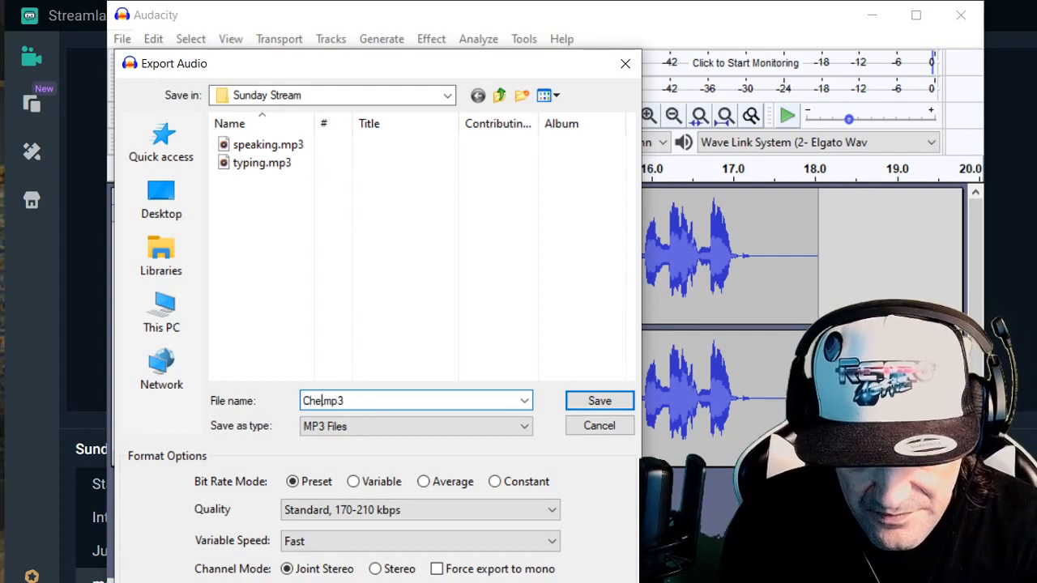
{"action": "type", "text": "apomic"}
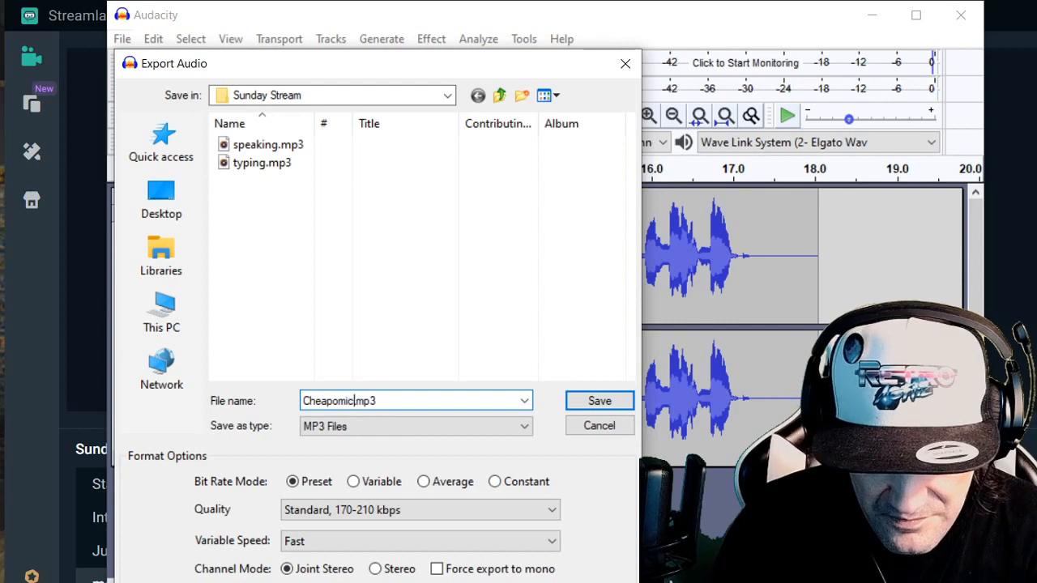
{"action": "left_click", "coordinate": [618, 397]}
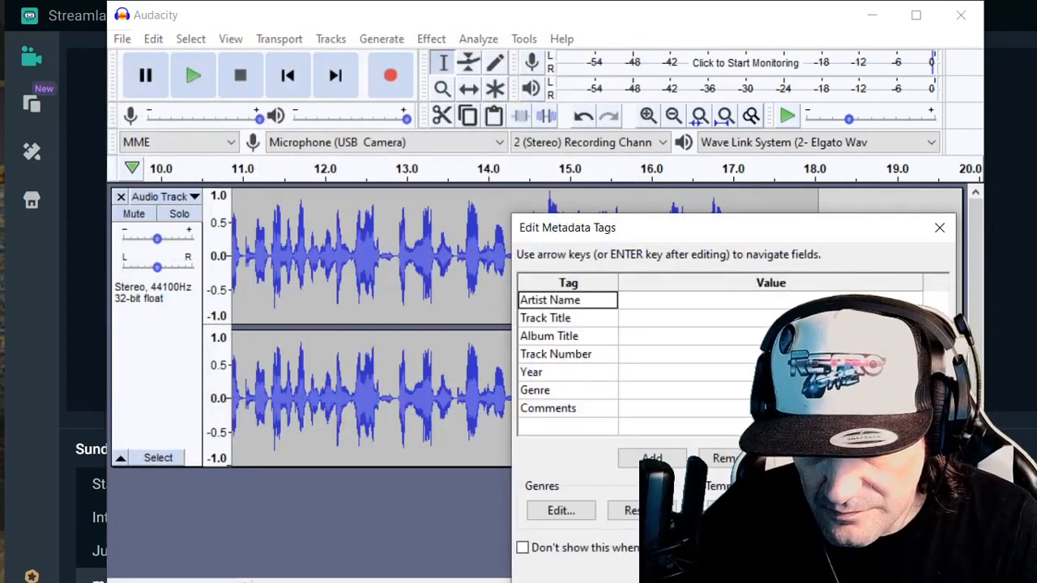
{"action": "left_click", "coordinate": [818, 574]}
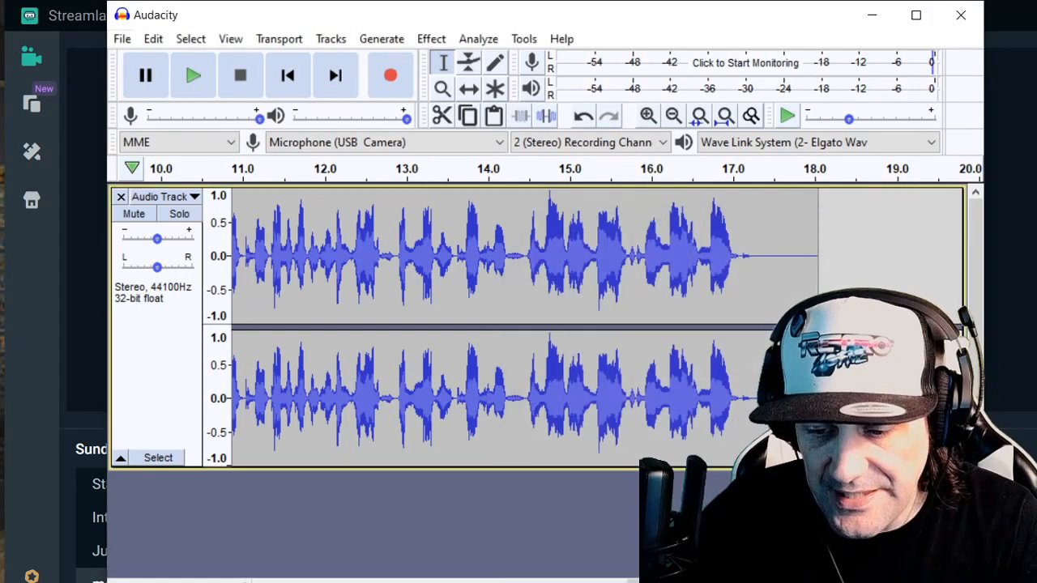
{"action": "left_click", "coordinate": [960, 15]}
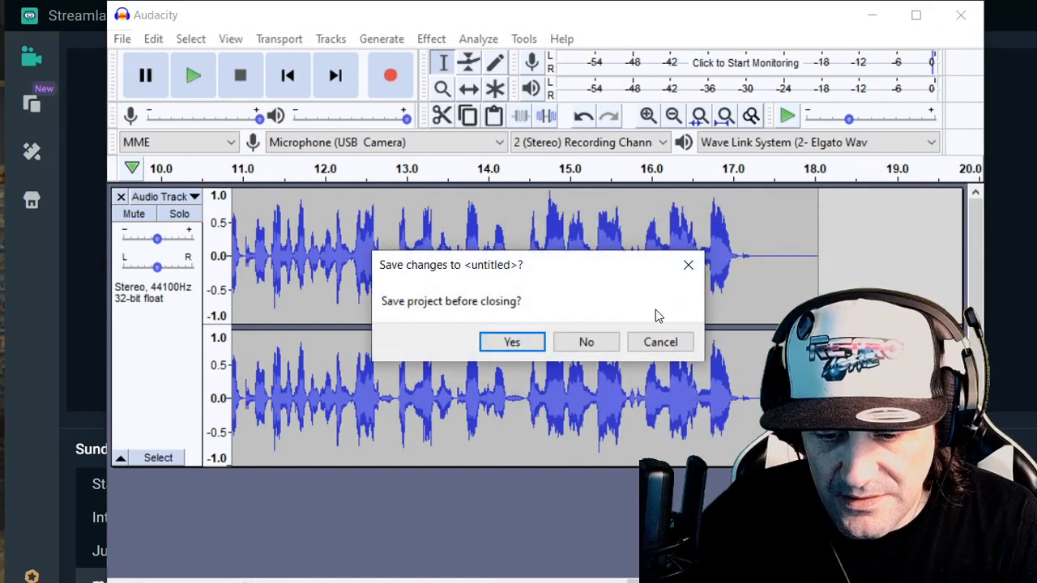
{"action": "left_click", "coordinate": [586, 342]}
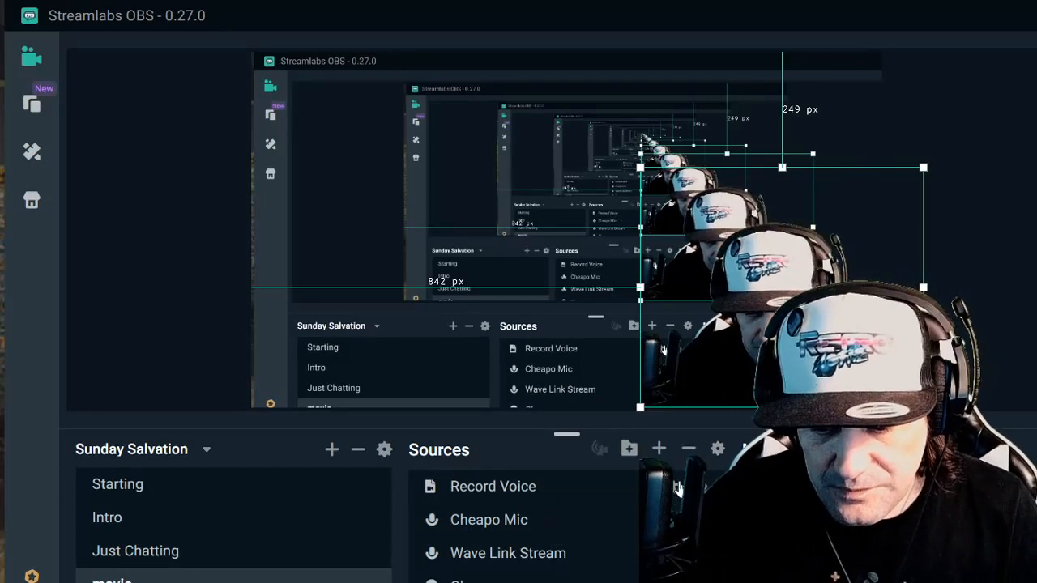
- Load Cheapomic.mp3 from the desktop's Sunday Stream folder as the local file of the Record Voice media source
{"action": "left_click", "coordinate": [629, 494]}
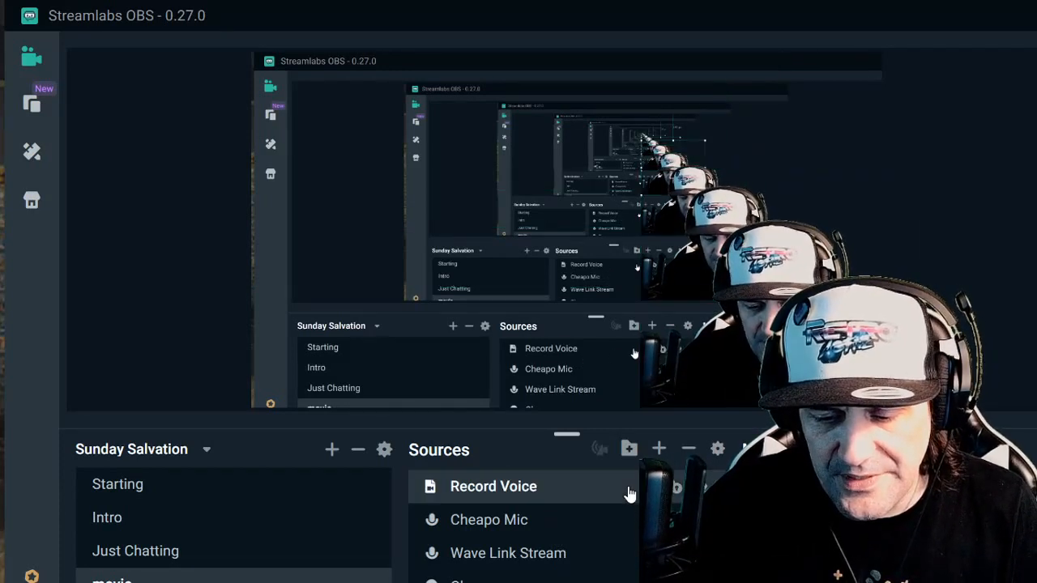
{"action": "double_click", "coordinate": [629, 494]}
{"action": "left_click", "coordinate": [1029, 406]}
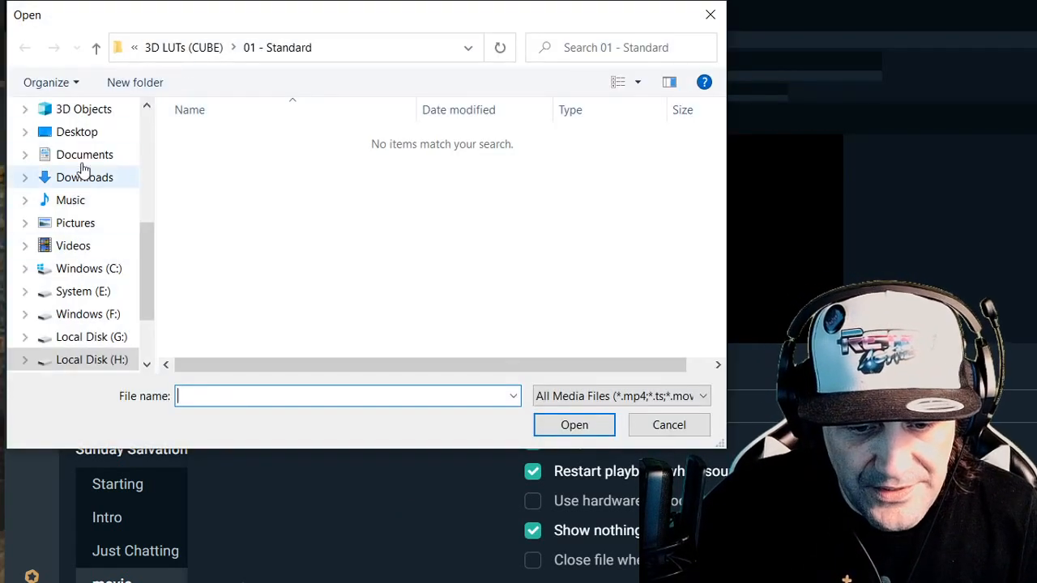
{"action": "left_click", "coordinate": [84, 138]}
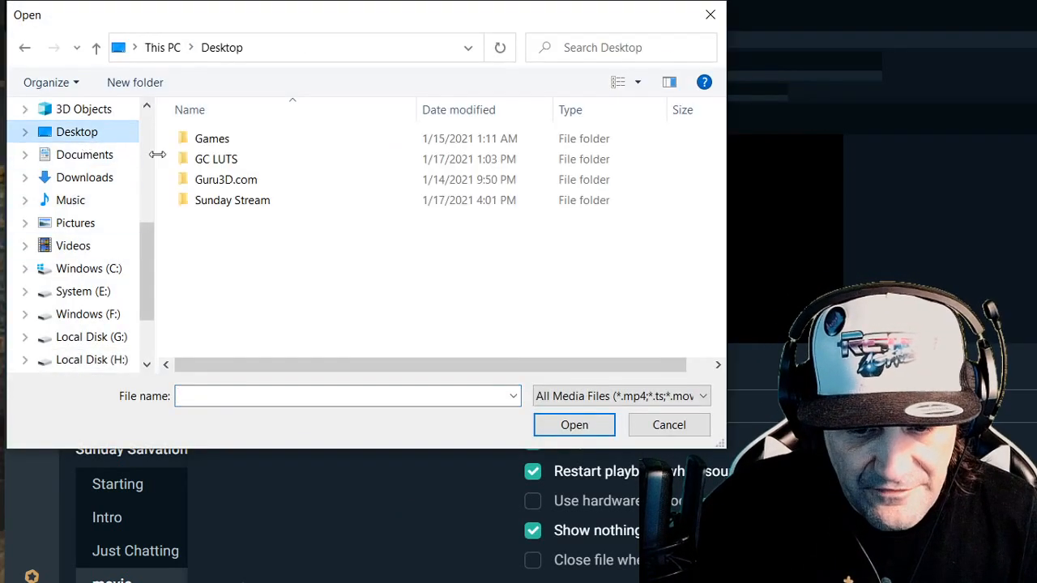
{"action": "double_click", "coordinate": [200, 201]}
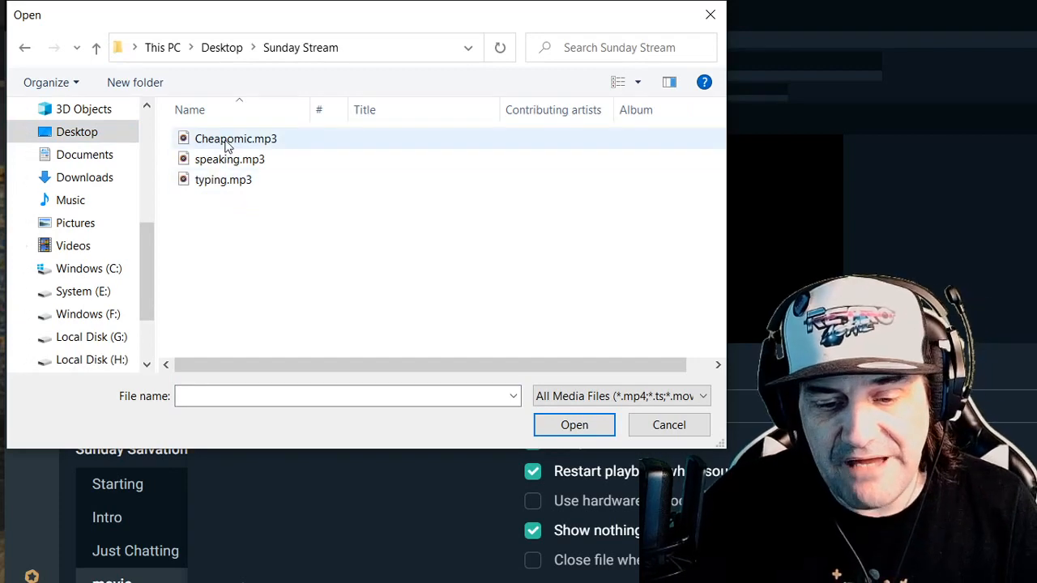
{"action": "double_click", "coordinate": [227, 143]}
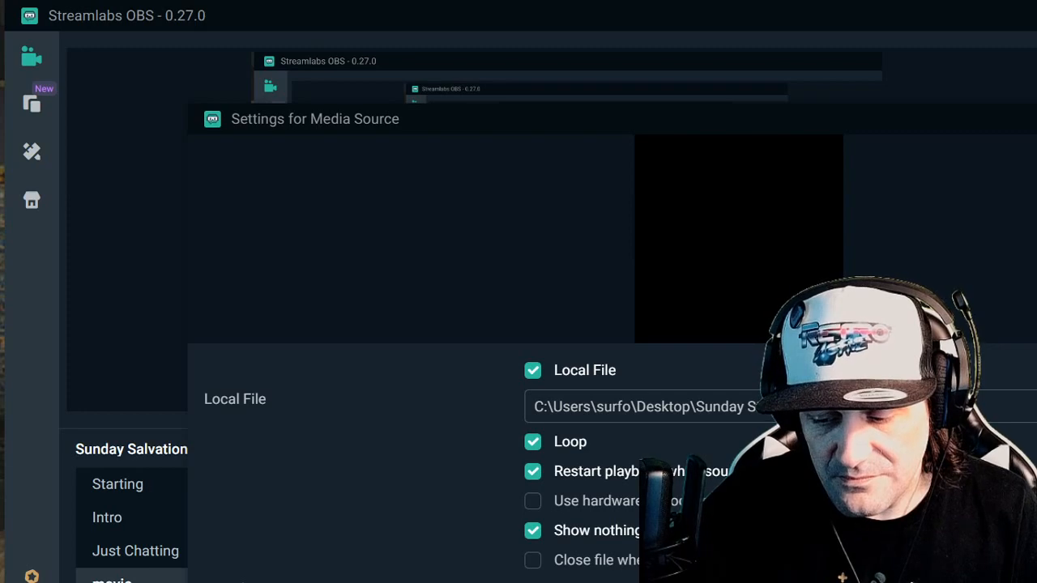
{"action": "key", "text": "Escape"}
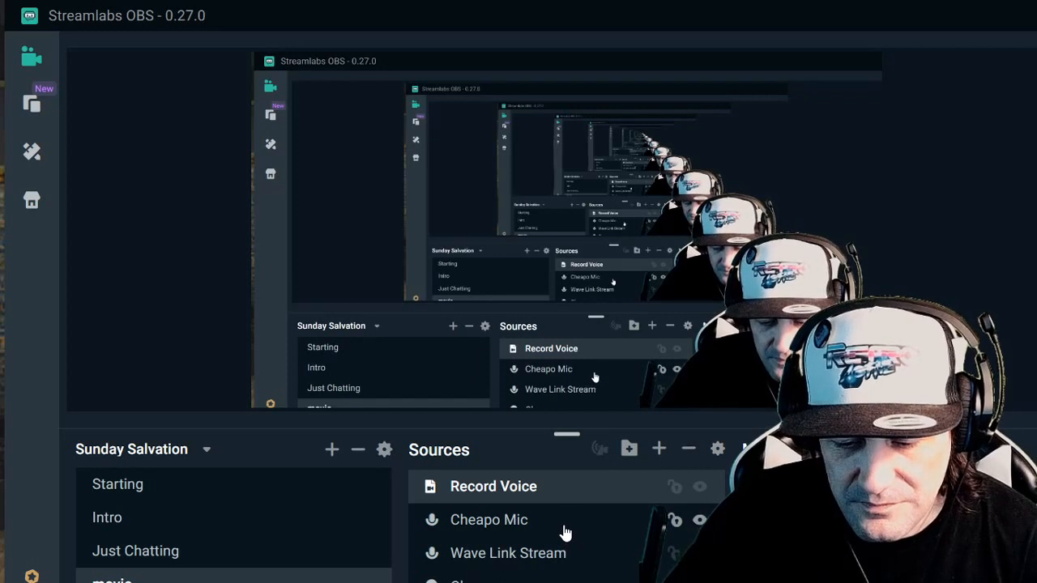
- Add a Noise Suppression filter with the RNNoise method to the Record Voice source
{"action": "right_click", "coordinate": [570, 494]}
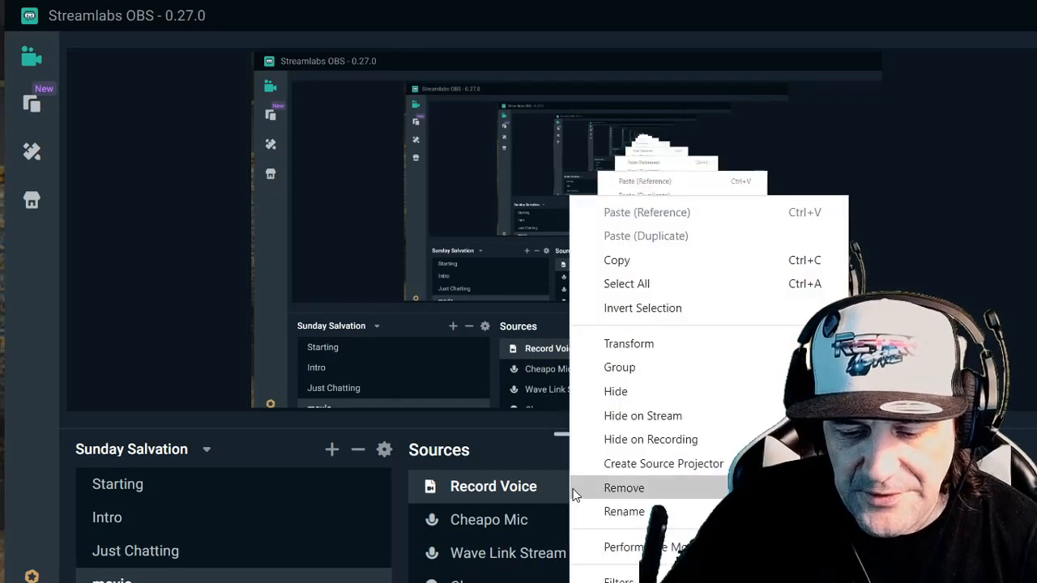
{"action": "left_click", "coordinate": [618, 577]}
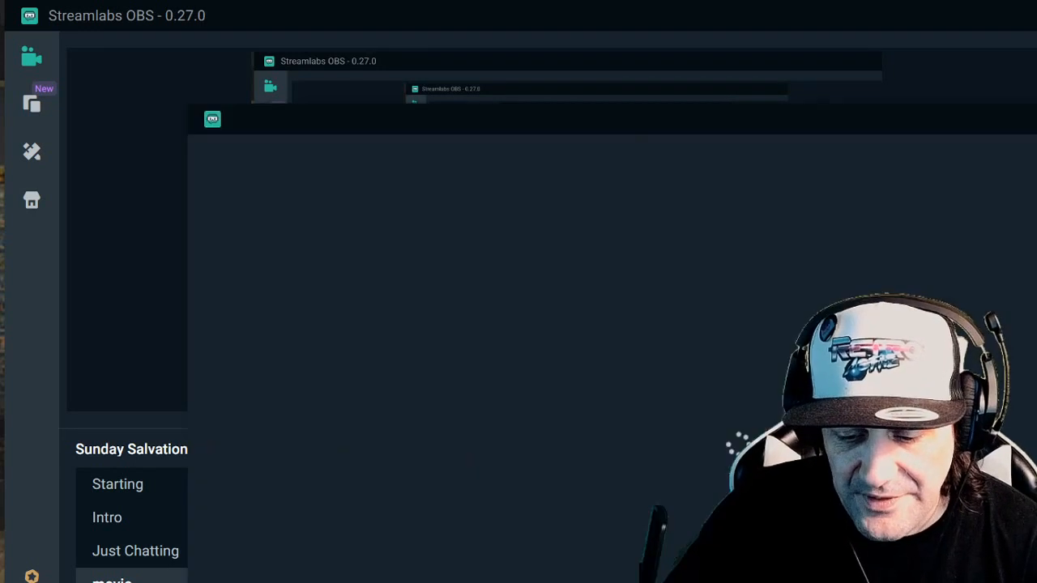
{"action": "left_click", "coordinate": [209, 532]}
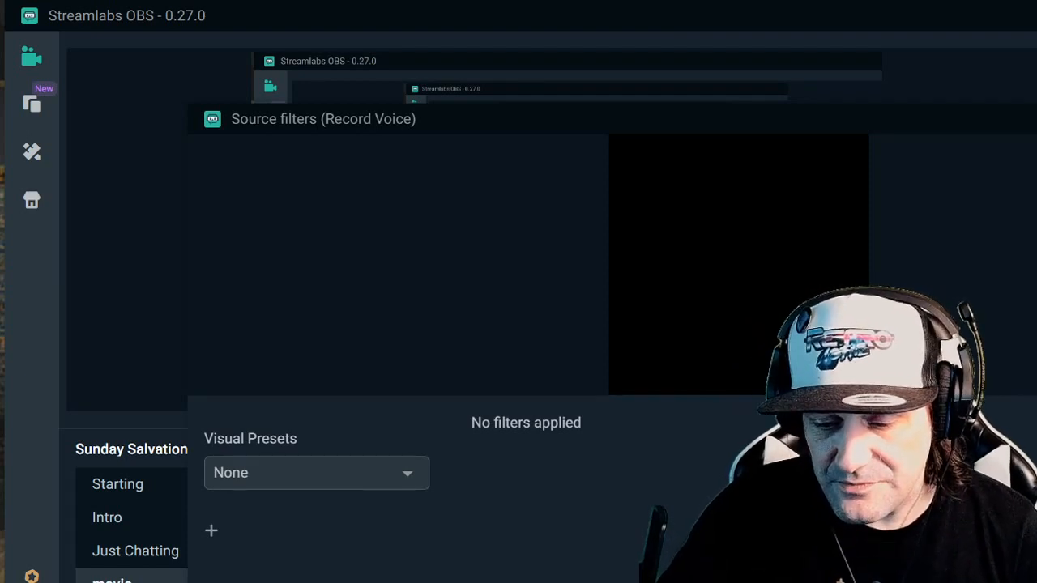
{"action": "key", "text": "Escape"}
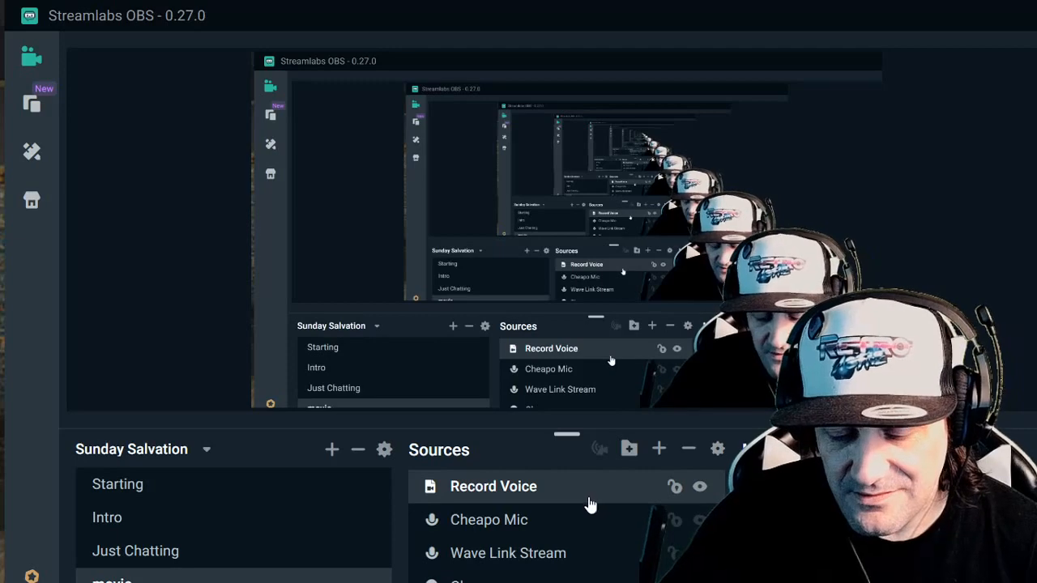
{"action": "double_click", "coordinate": [591, 495]}
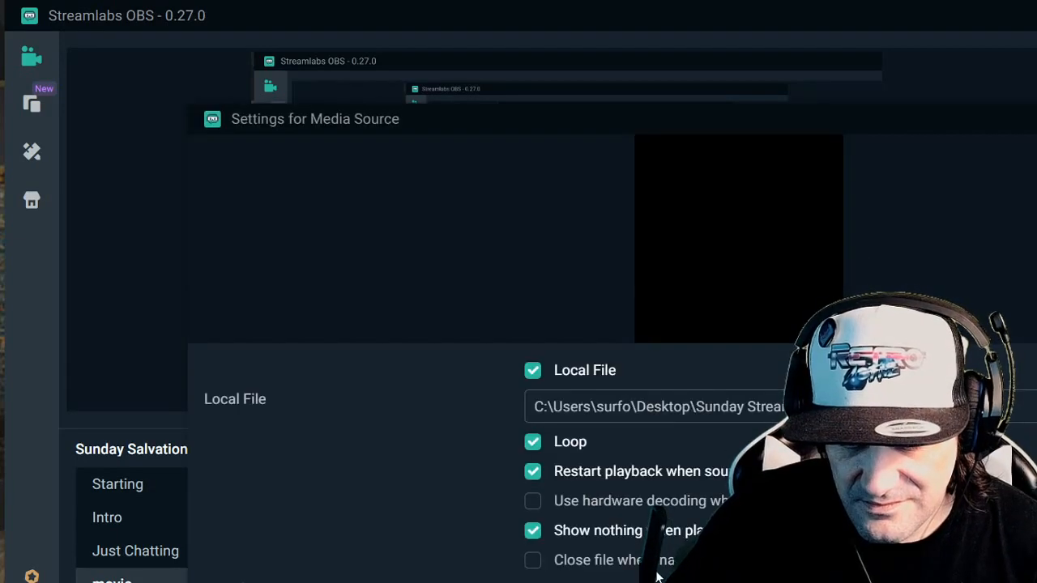
{"action": "key", "text": "Escape"}
{"action": "right_click", "coordinate": [632, 491]}
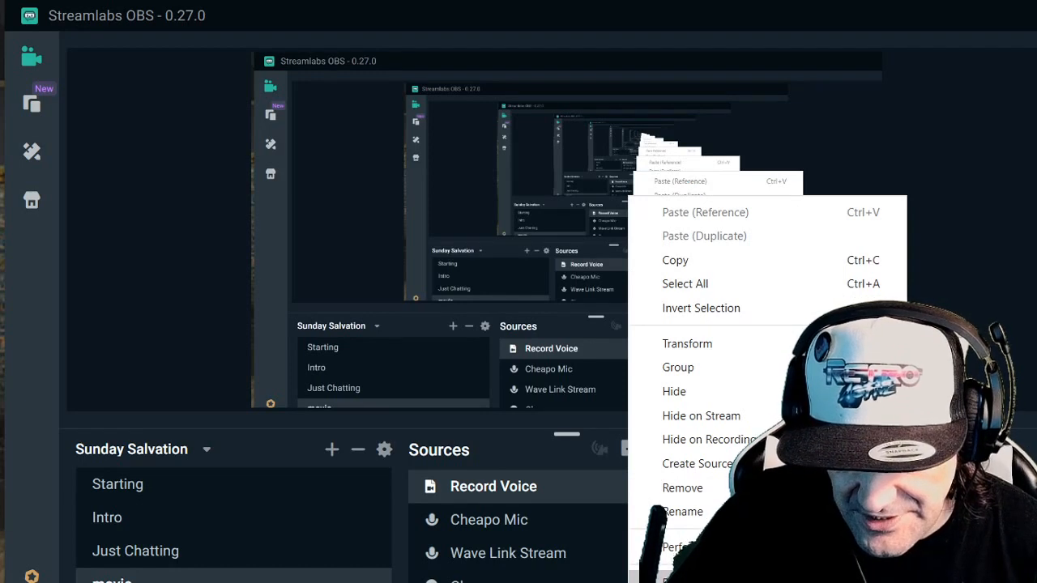
{"action": "left_click", "coordinate": [679, 579]}
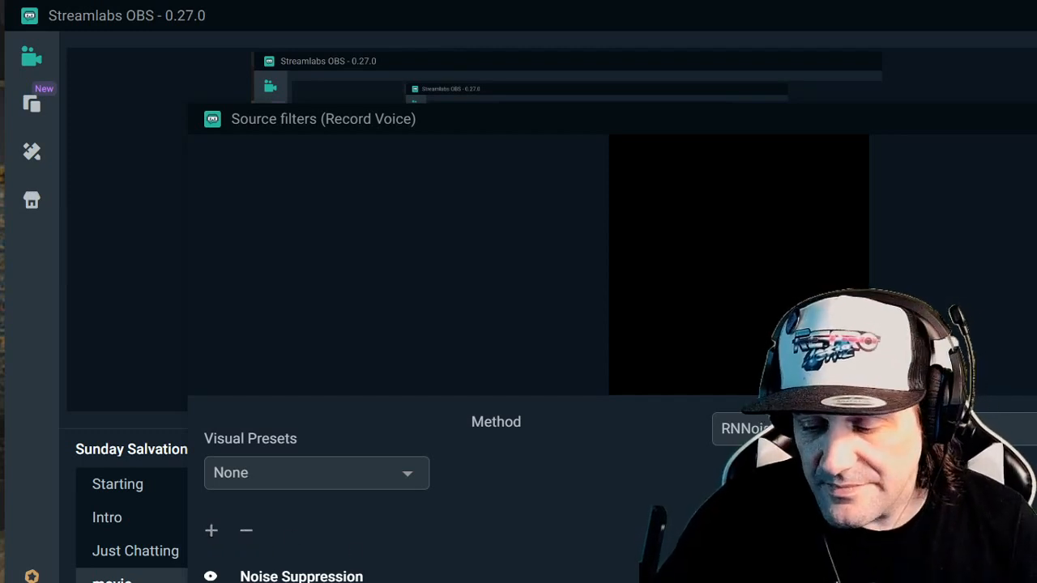
{"action": "key", "text": "Escape"}
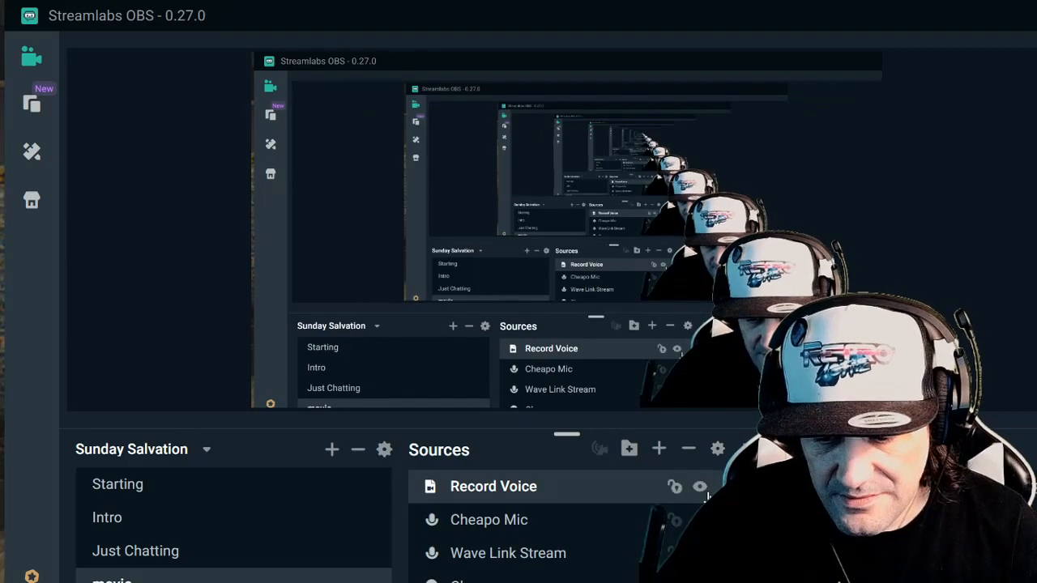
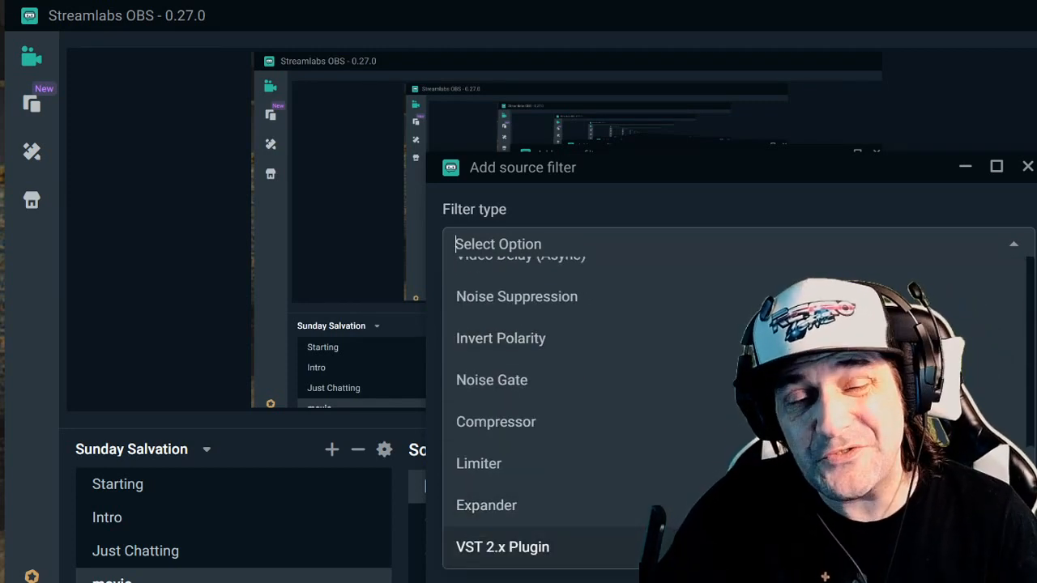
- Add a VST 2.x Plugin filter named EQ to the Record Voice source
{"action": "left_click", "coordinate": [681, 546]}
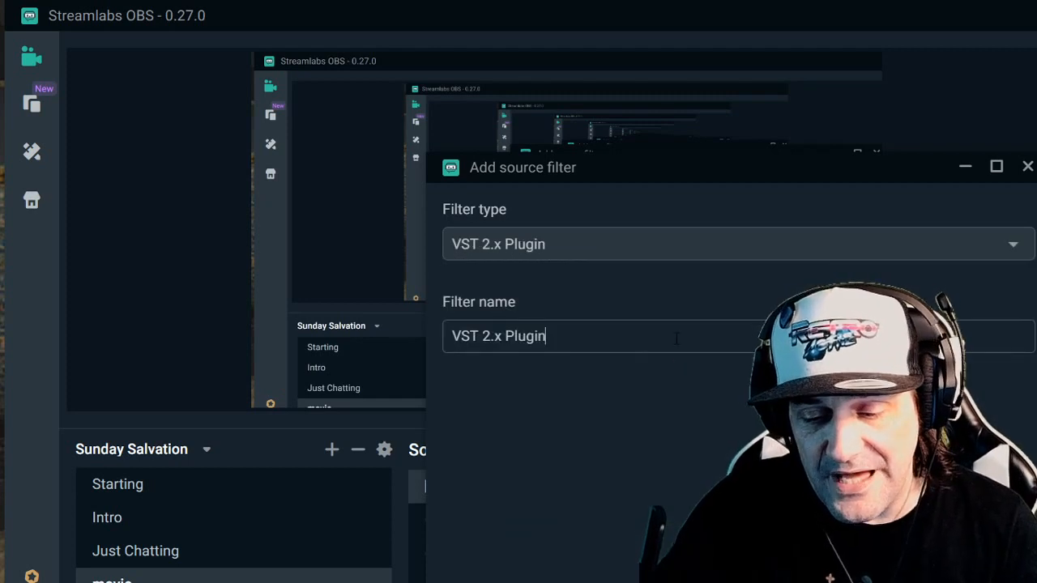
{"action": "left_click_drag", "start_coordinate": [559, 336], "coordinate": [364, 337]}
{"action": "type", "text": "EG"}
{"action": "key", "text": "BackSpace"}
{"action": "type", "text": "Q"}
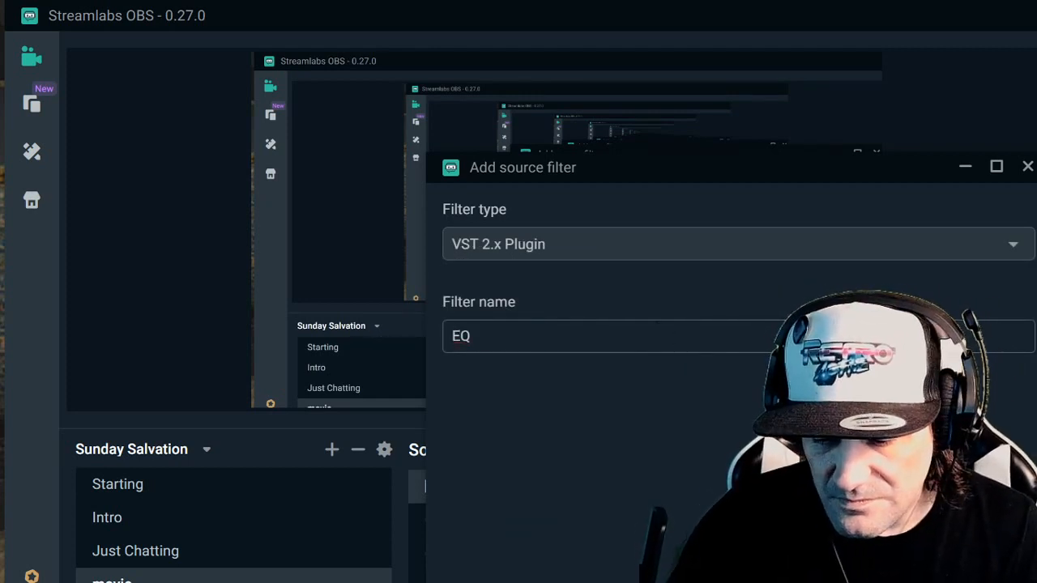
{"action": "key", "text": "Return"}
{"action": "left_click_drag", "start_coordinate": [589, 122], "coordinate": [690, 70]}
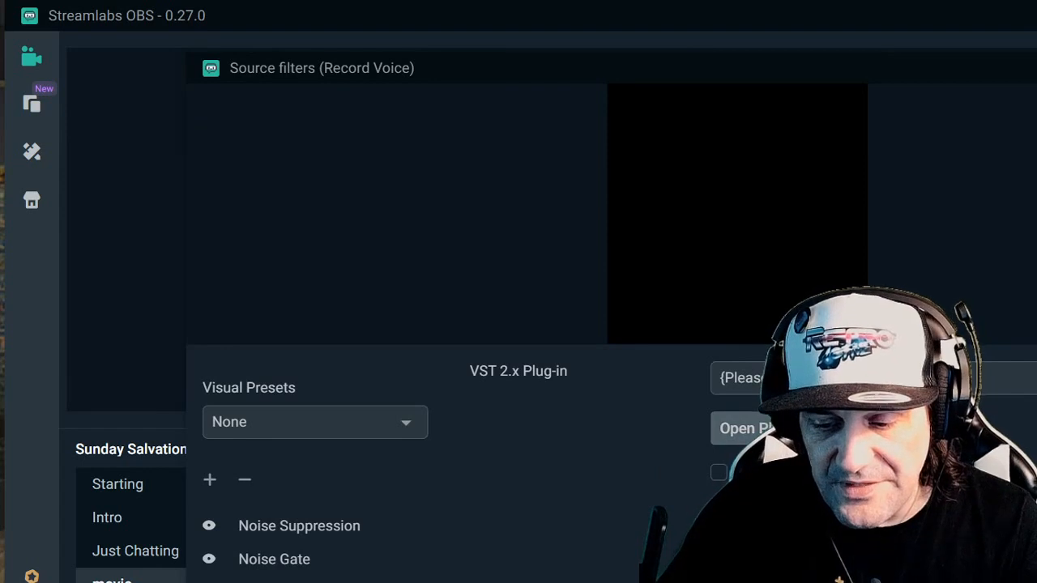
- Choose the reaeq-standalone plug-in for the EQ filter and open its plug-in interface
{"action": "left_click", "coordinate": [859, 379]}
{"action": "left_click", "coordinate": [1036, 68]}
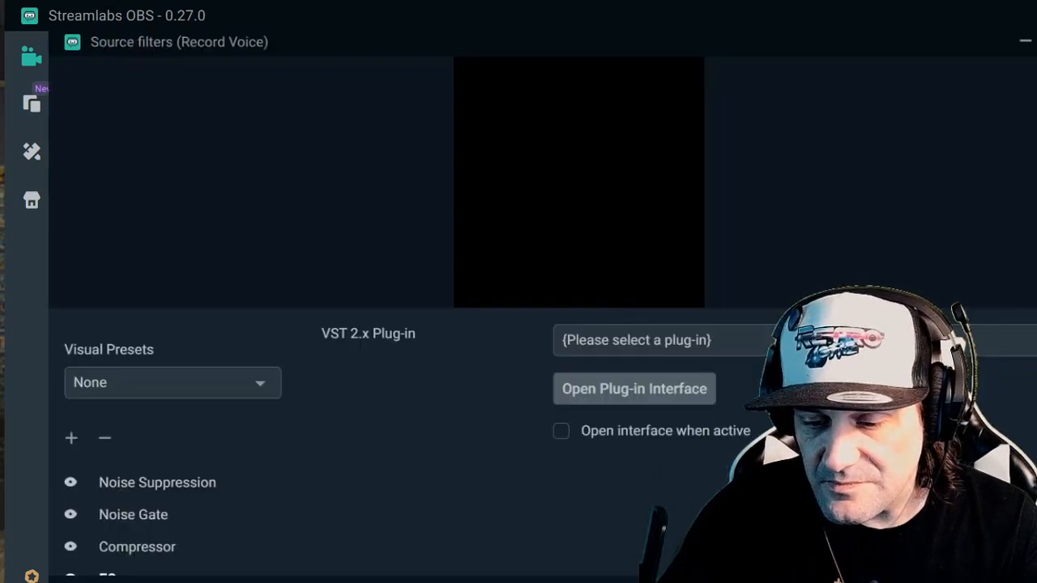
{"action": "left_click", "coordinate": [859, 326]}
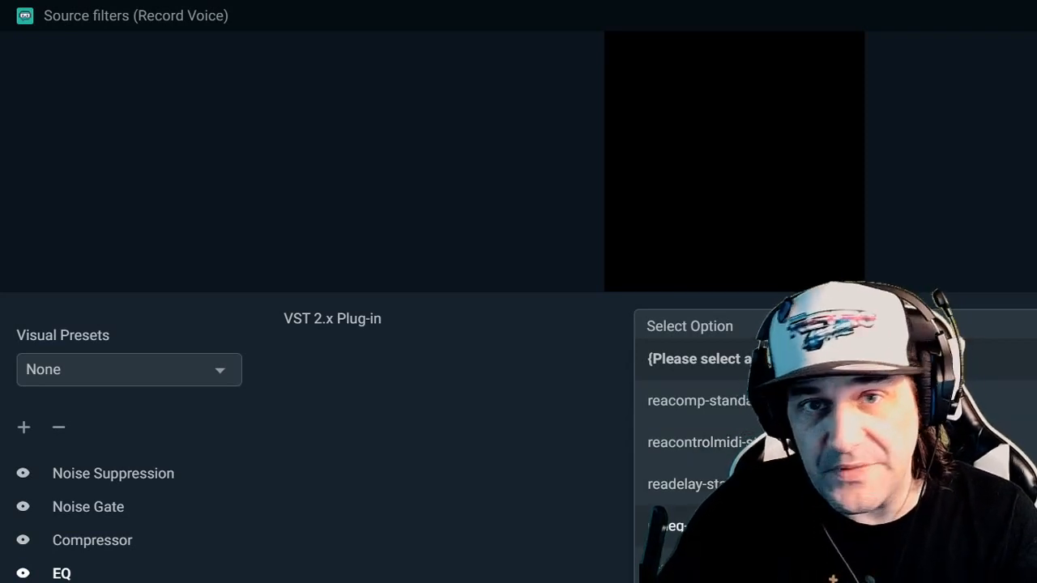
{"action": "left_click", "coordinate": [810, 526]}
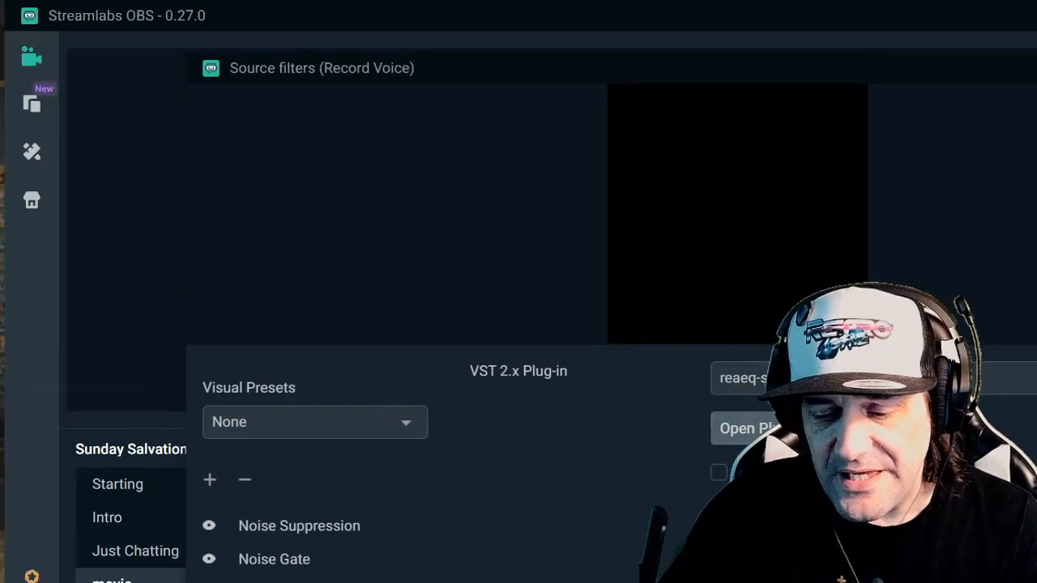
{"action": "left_click", "coordinate": [743, 429]}
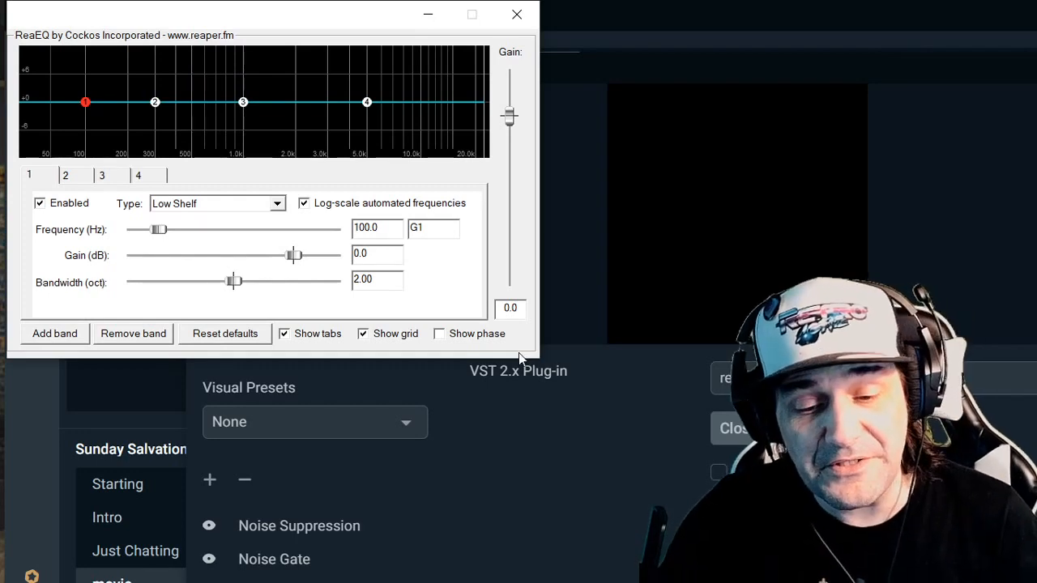
{"action": "left_click_drag", "start_coordinate": [289, 23], "coordinate": [443, 68]}
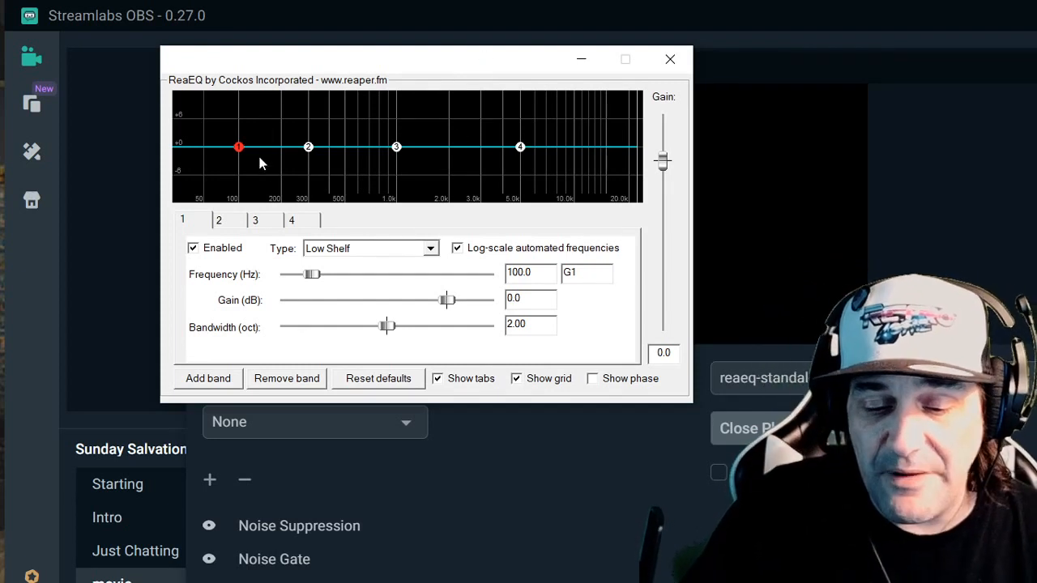
- Change the type of equalizer bands 1 and 4 to Band
{"action": "left_click", "coordinate": [309, 149]}
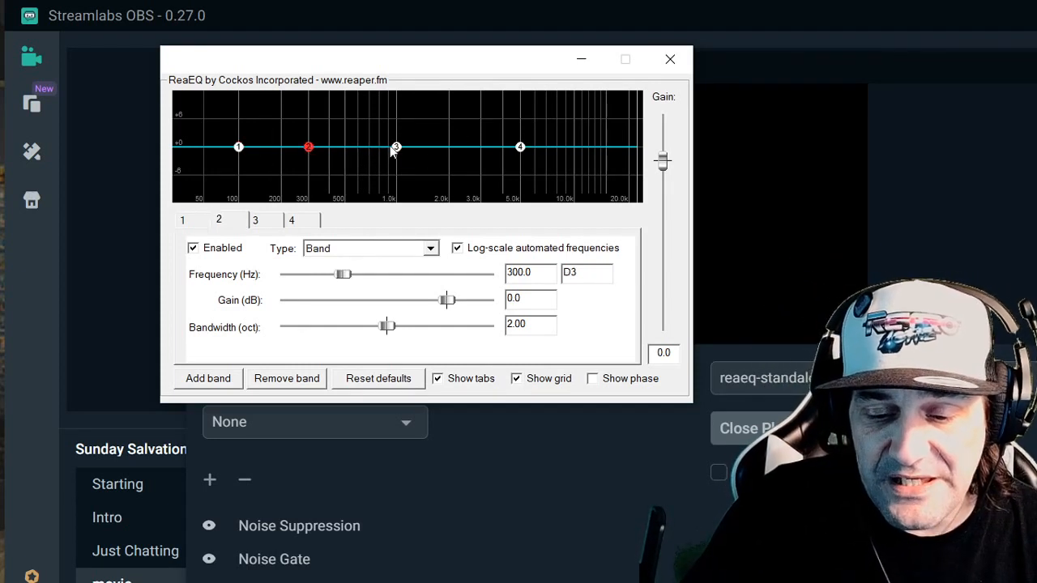
{"action": "left_click", "coordinate": [395, 148]}
{"action": "left_click", "coordinate": [521, 147]}
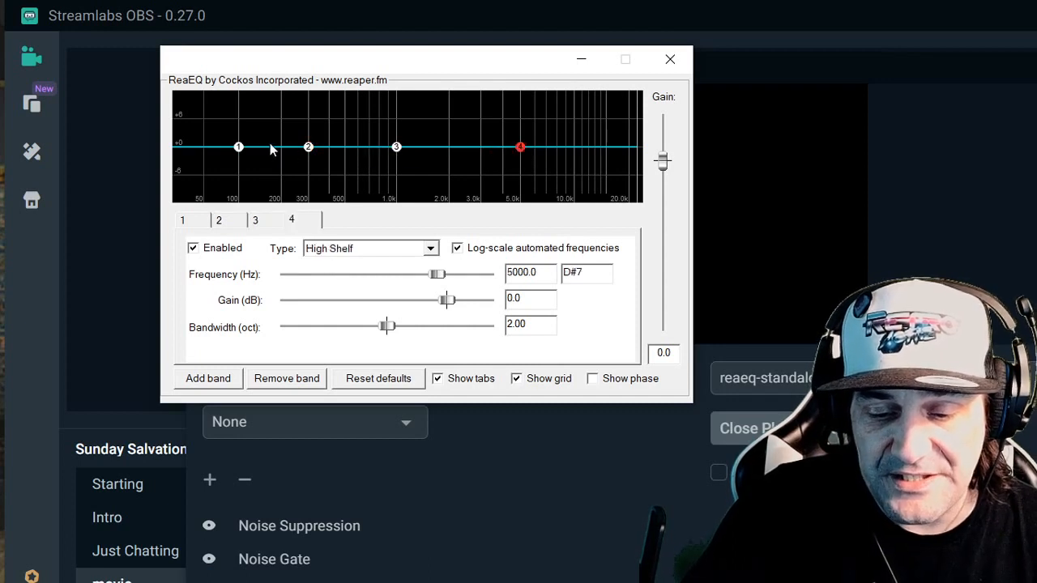
{"action": "left_click", "coordinate": [238, 147]}
{"action": "left_click", "coordinate": [368, 248]}
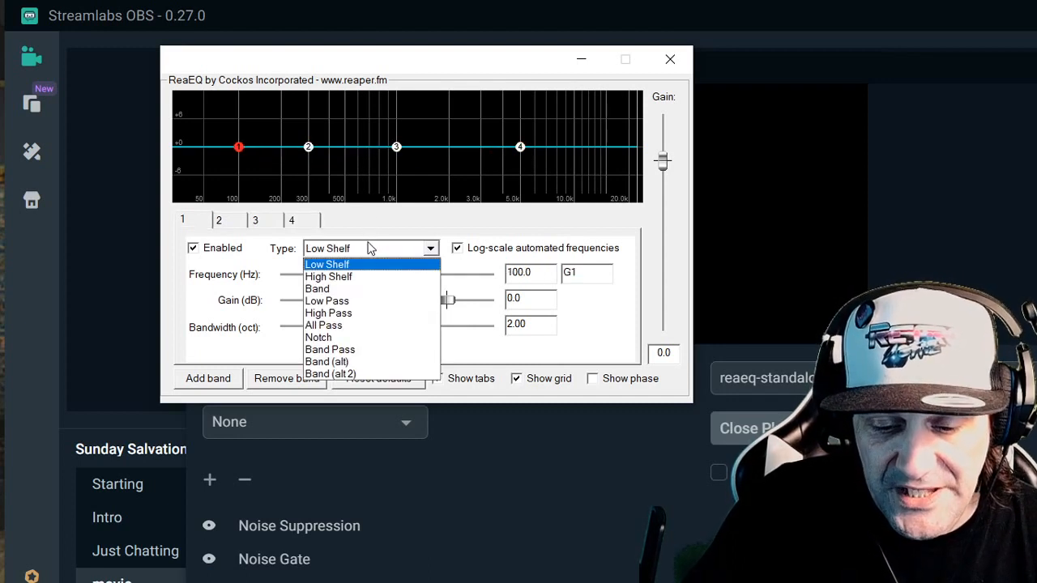
{"action": "left_click", "coordinate": [348, 289]}
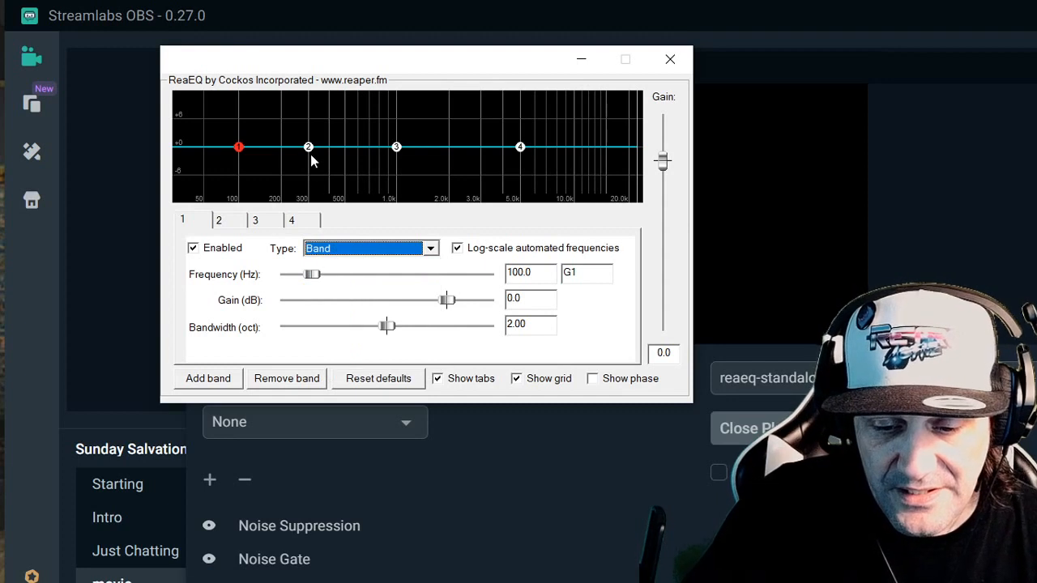
{"action": "left_click", "coordinate": [519, 147]}
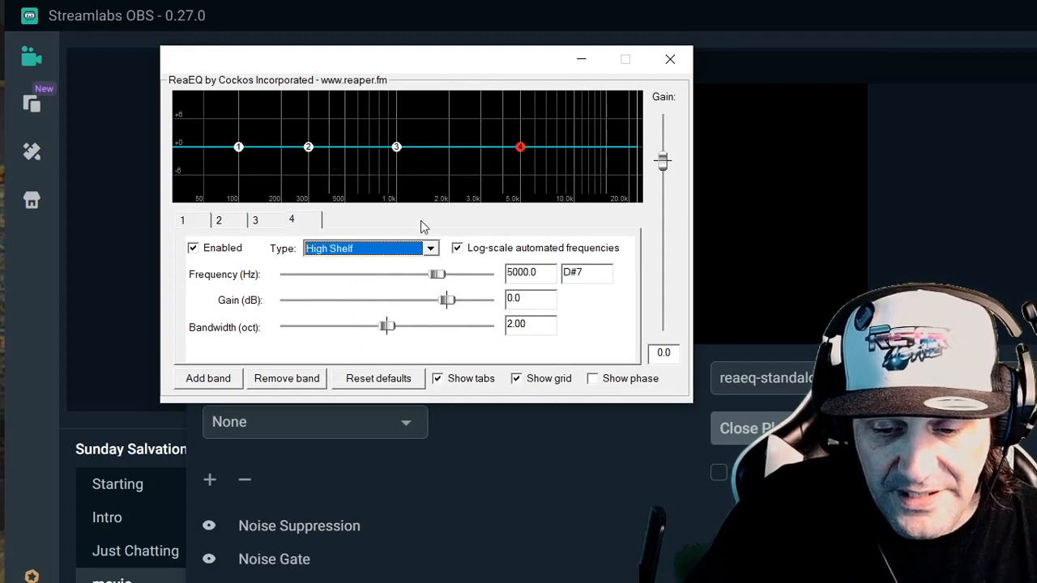
{"action": "left_click", "coordinate": [416, 250]}
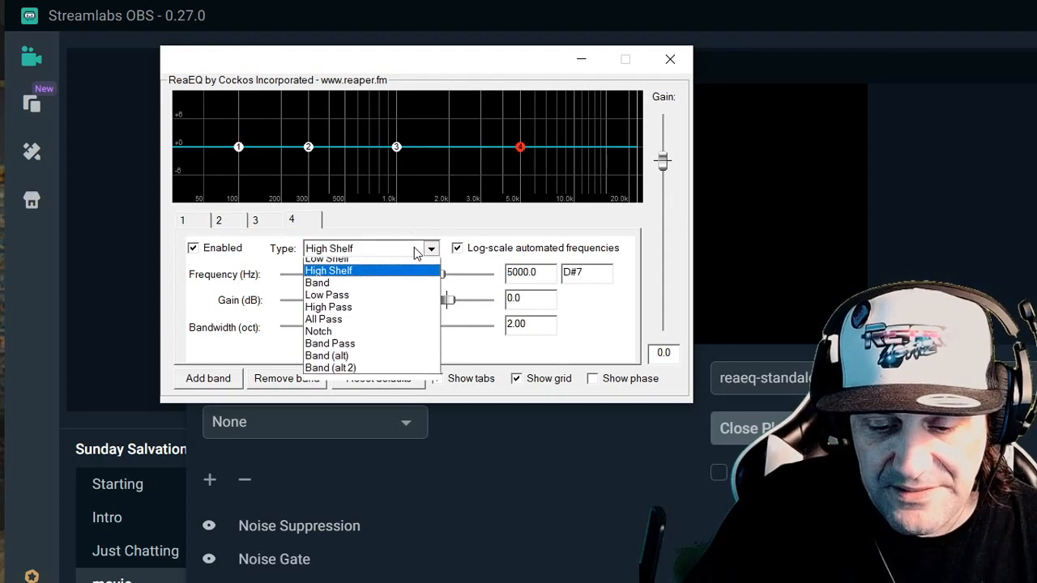
{"action": "left_click", "coordinate": [395, 289]}
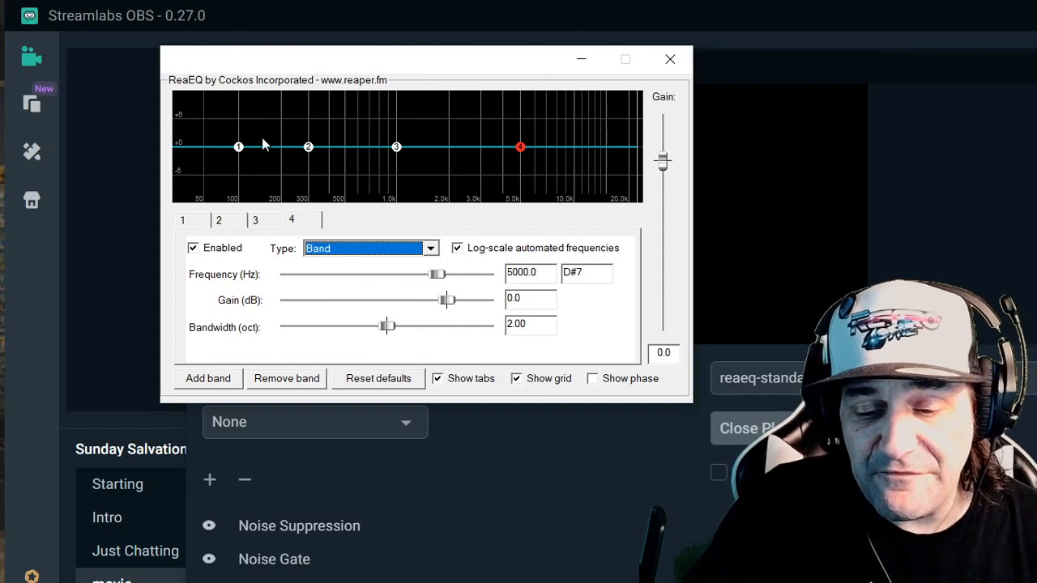
- Boost band 1 to about 3.4 dB at 145 Hz and cut band 2 to about -1.9 dB at 455 Hz
{"action": "left_click", "coordinate": [239, 147]}
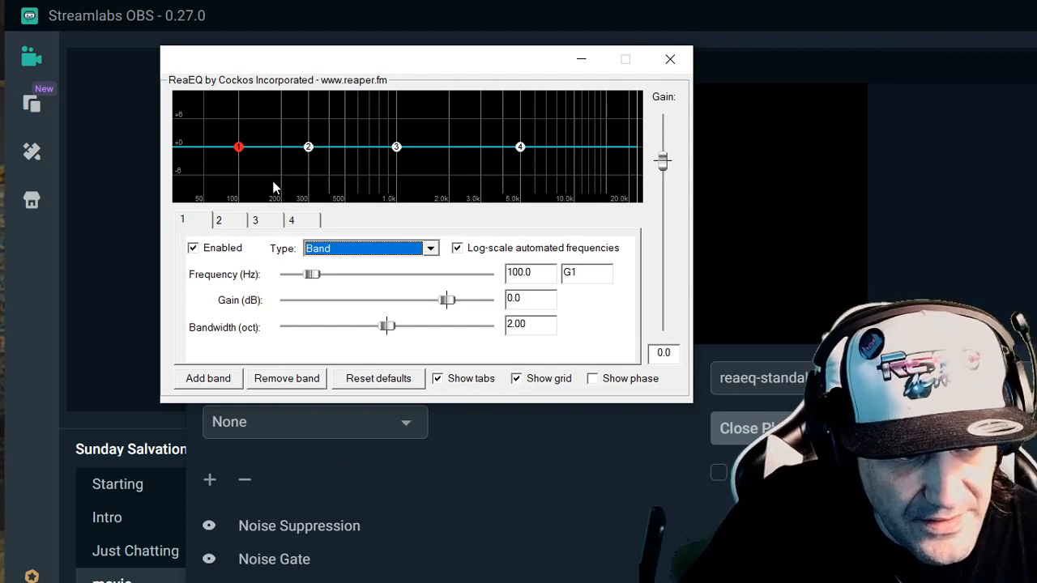
{"action": "left_click_drag", "start_coordinate": [240, 150], "coordinate": [262, 136]}
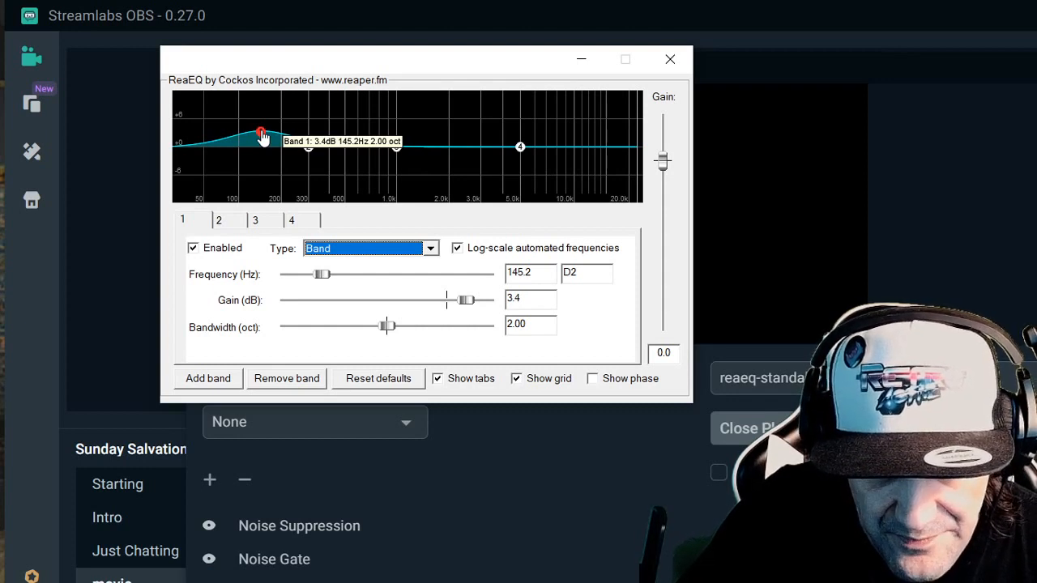
{"action": "left_click_drag", "start_coordinate": [315, 152], "coordinate": [342, 162]}
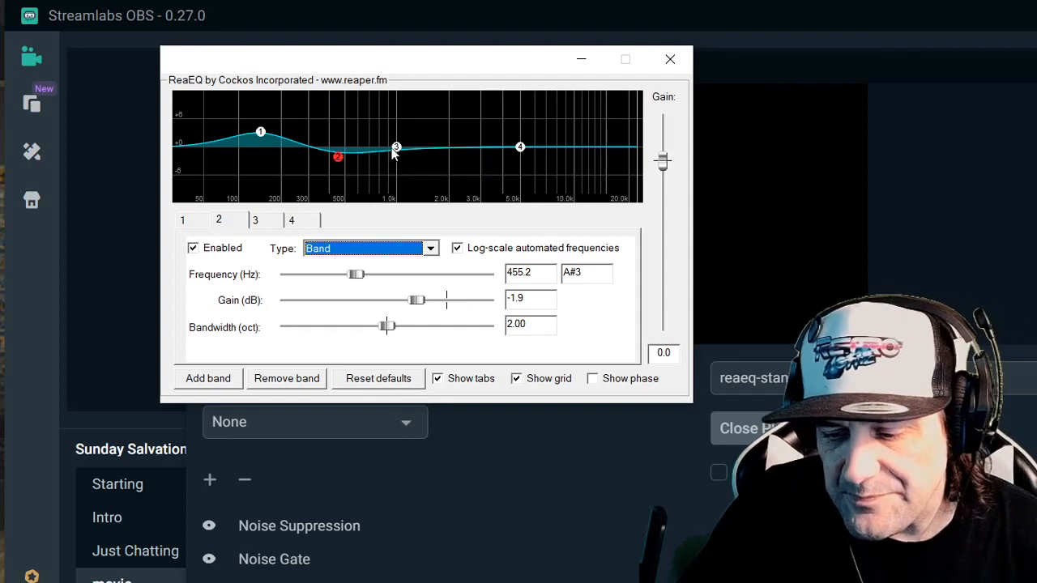
- Boost band 3 to about 2.8 dB at 1050 Hz and band 4 to about 1.9 dB at 5458 Hz, and close the equalizer
{"action": "mouse_move", "coordinate": [396, 153]}
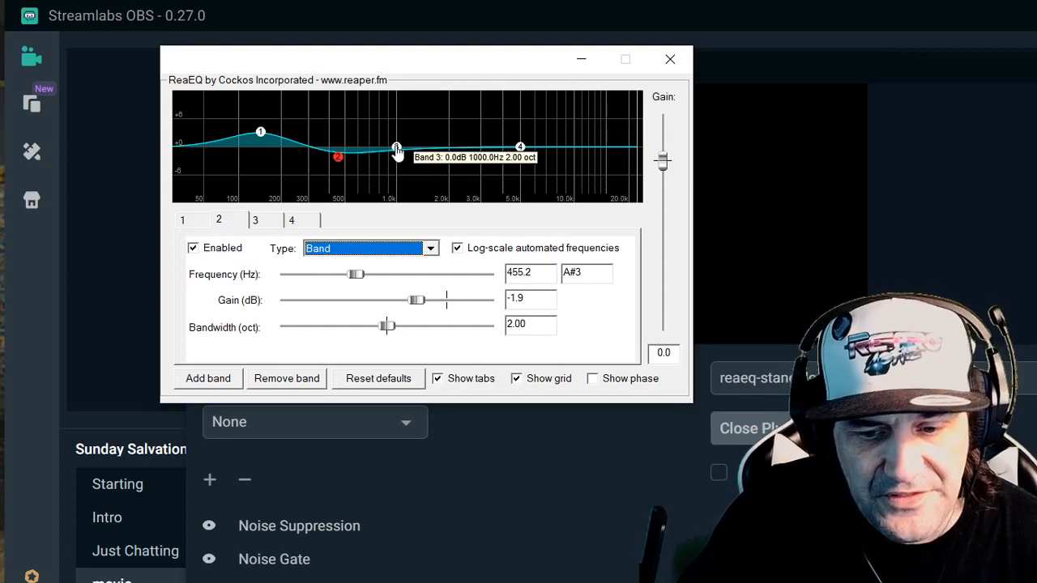
{"action": "left_click", "coordinate": [396, 149]}
{"action": "mouse_move", "coordinate": [397, 153]}
{"action": "left_mouse_down"}
{"action": "mouse_move", "coordinate": [417, 152]}
{"action": "mouse_move", "coordinate": [404, 145]}
{"action": "left_mouse_up"}
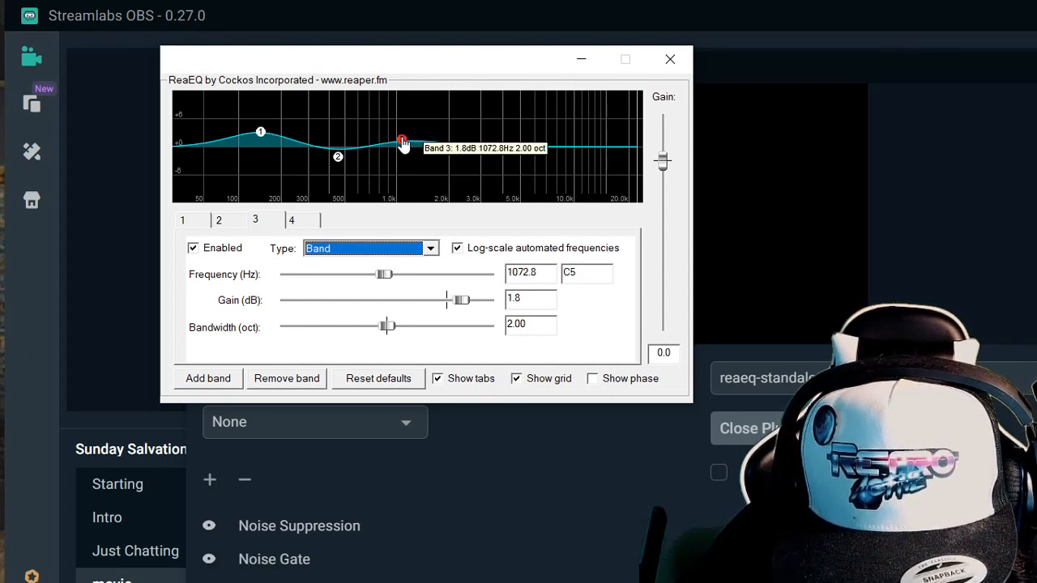
{"action": "left_click_drag", "start_coordinate": [403, 146], "coordinate": [401, 140]}
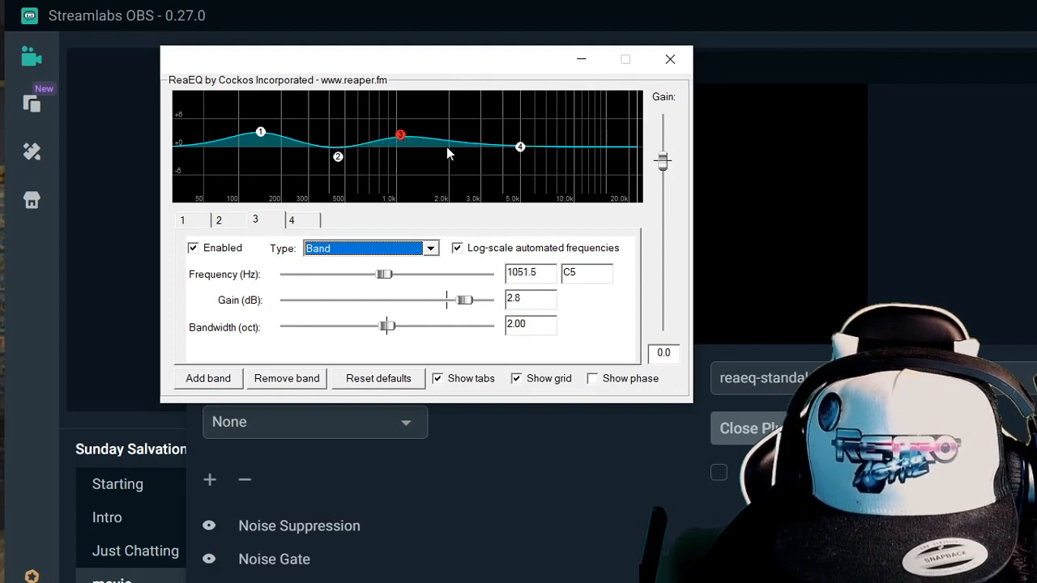
{"action": "left_click_drag", "start_coordinate": [521, 149], "coordinate": [520, 149]}
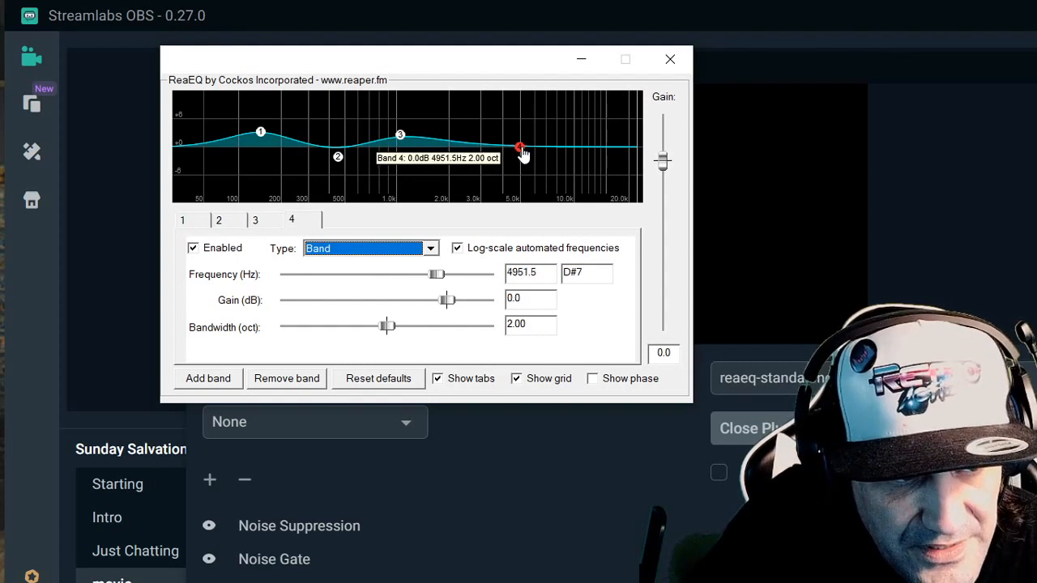
{"action": "left_click_drag", "start_coordinate": [521, 150], "coordinate": [528, 140]}
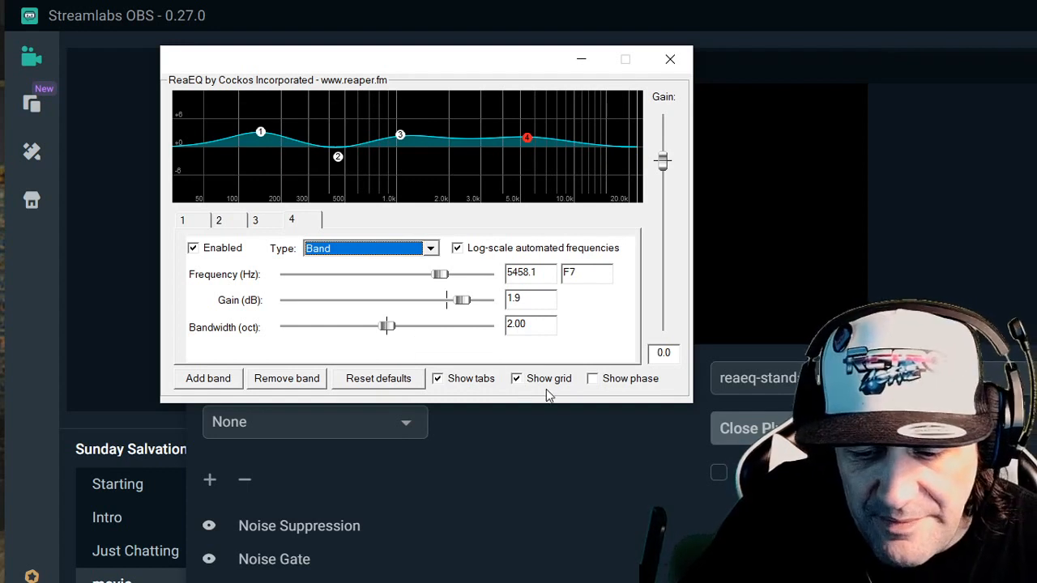
{"action": "left_click", "coordinate": [663, 63]}
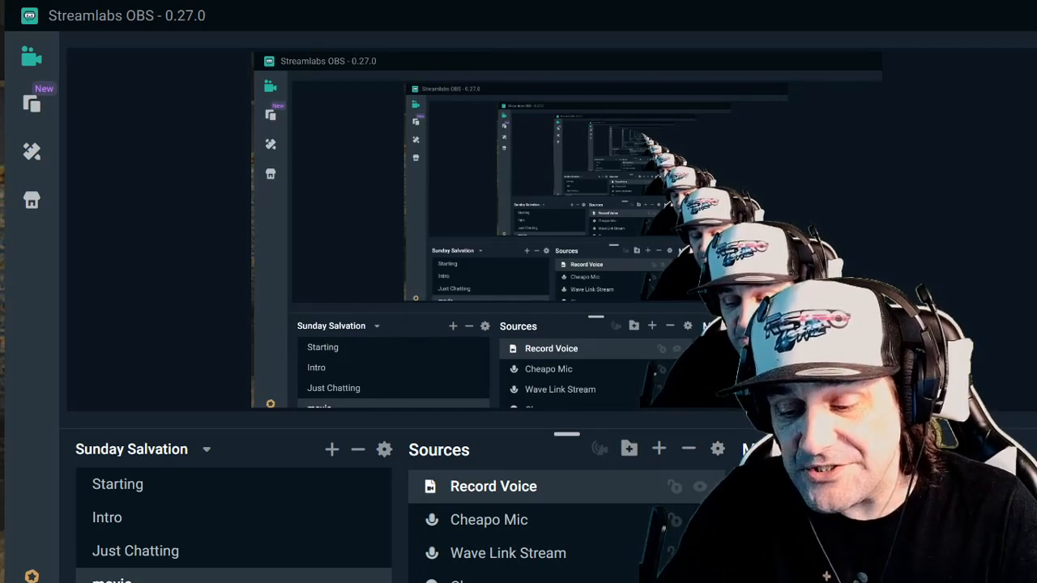
- Open the Record Voice source's filters and review the Compressor's ratio, threshold, attack and release settings
{"action": "right_click", "coordinate": [593, 493]}
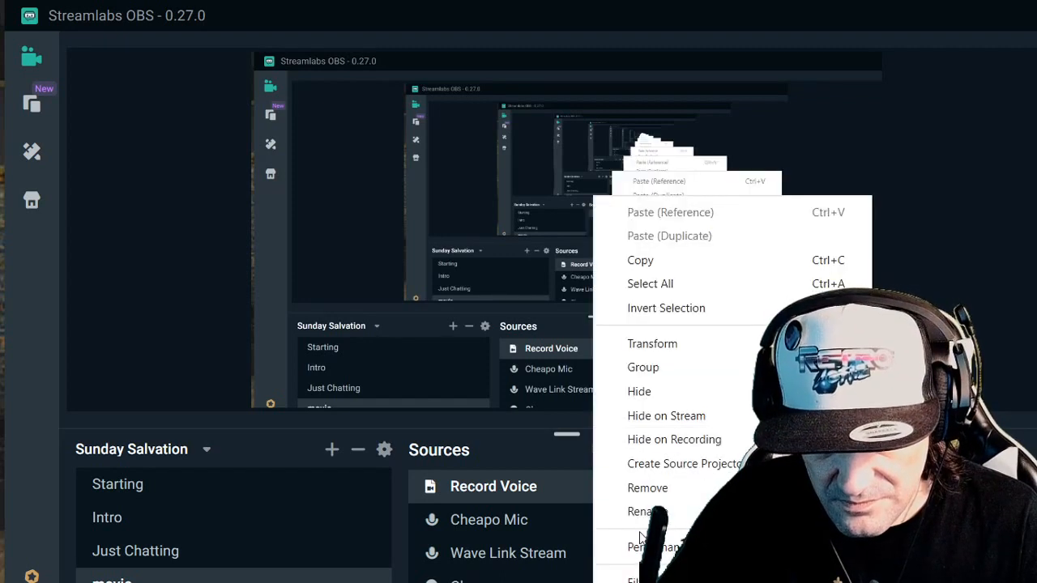
{"action": "left_click", "coordinate": [624, 579]}
{"action": "left_click_drag", "start_coordinate": [655, 127], "coordinate": [664, 65]}
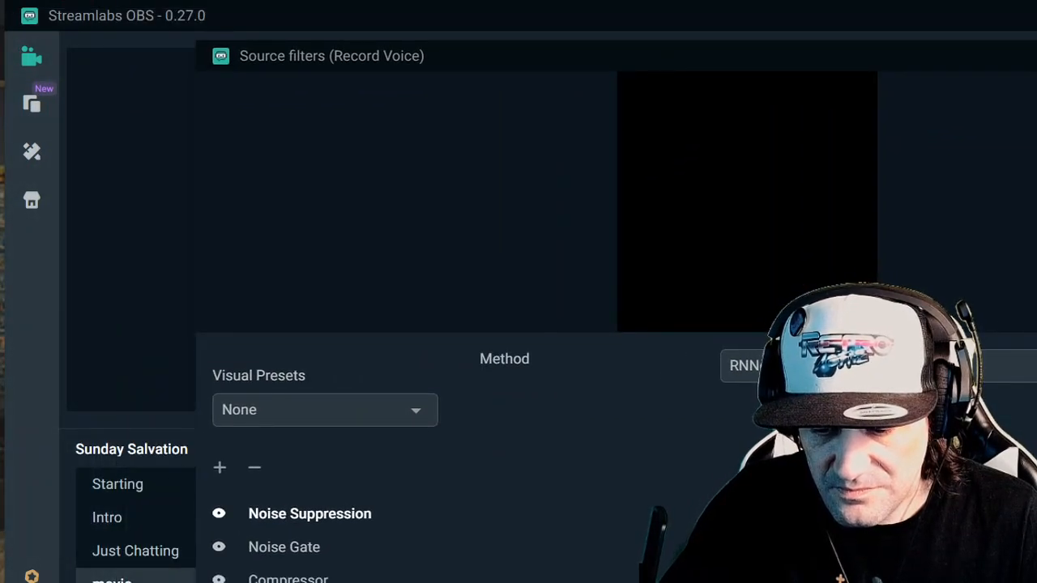
{"action": "left_click_drag", "start_coordinate": [614, 66], "coordinate": [0, 33]}
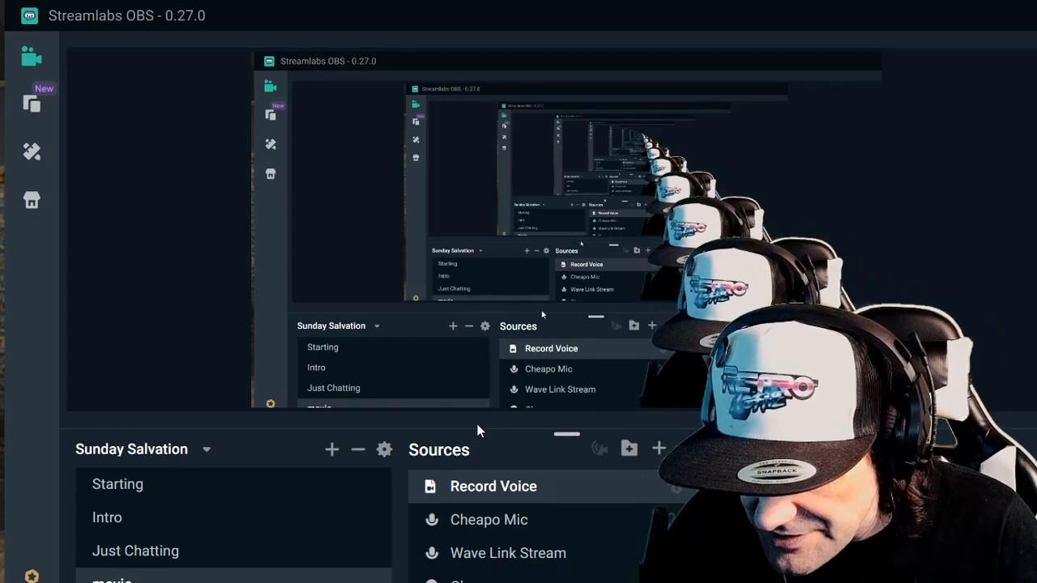
{"action": "left_click_drag", "start_coordinate": [0, 275], "coordinate": [713, 83]}
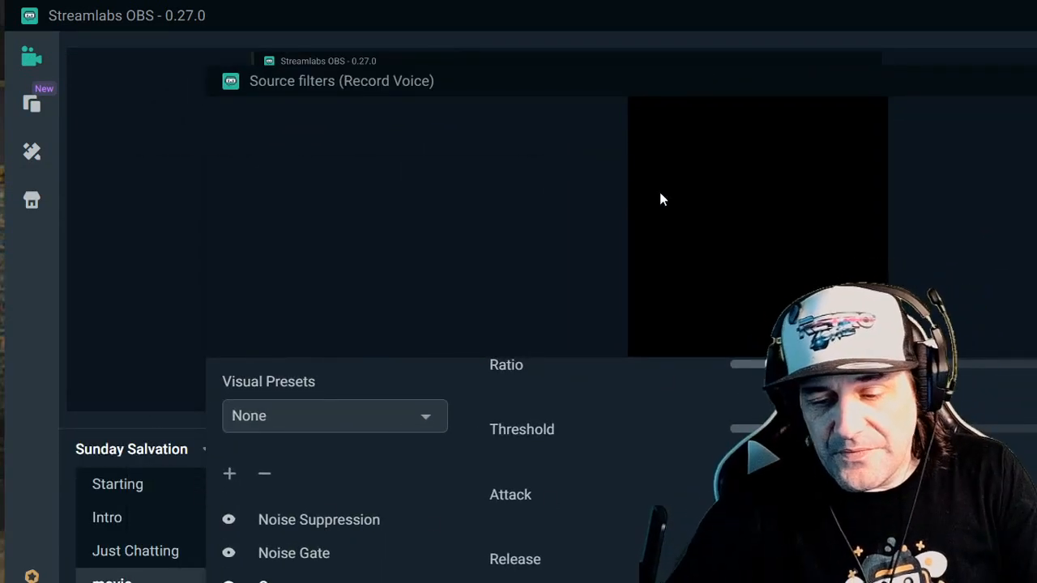
{"action": "left_click_drag", "start_coordinate": [502, 85], "coordinate": [564, 93]}
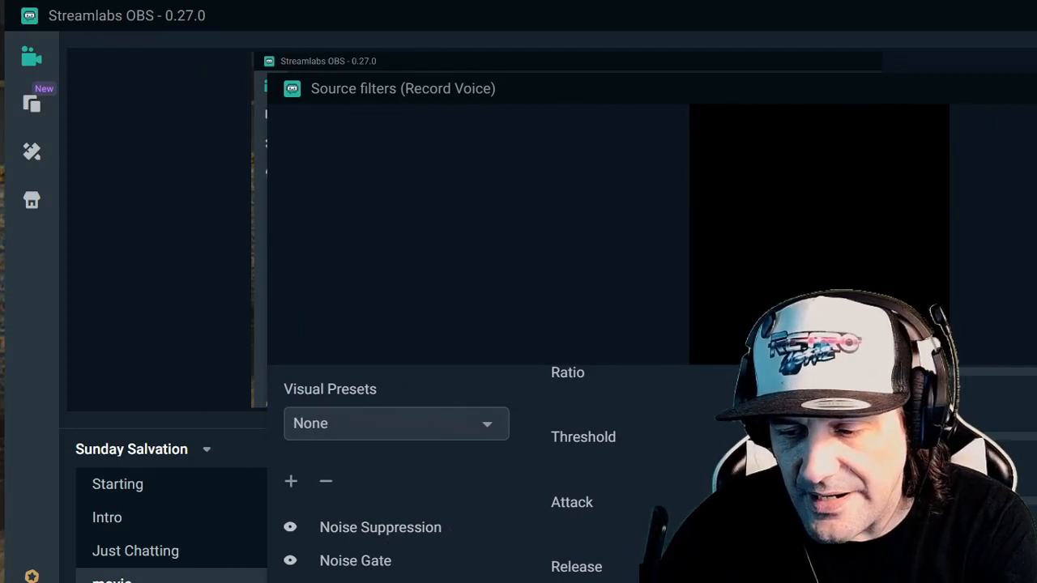
{"action": "left_click", "coordinate": [1036, 89]}
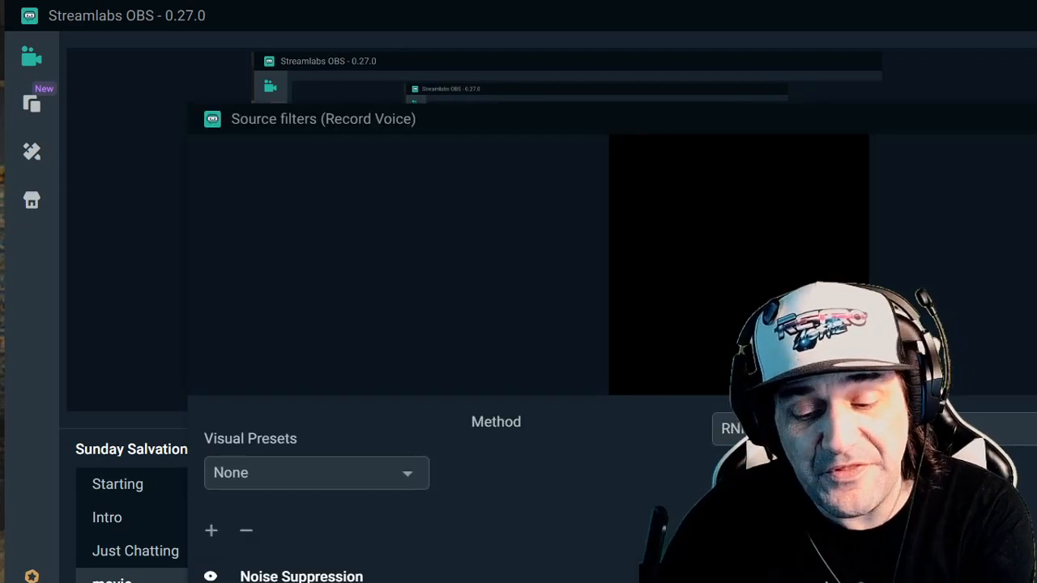
- Remove the Noise Gate filter from the Record Voice source
{"action": "scroll", "coordinate": [424, 534], "scroll_direction": "down", "scroll_amount": 1}
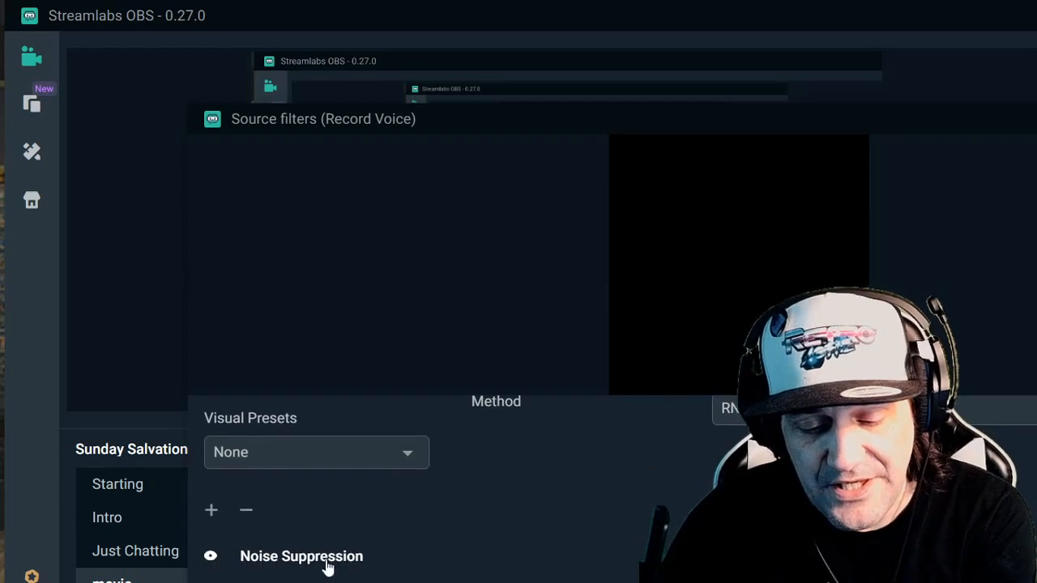
{"action": "left_click", "coordinate": [312, 582]}
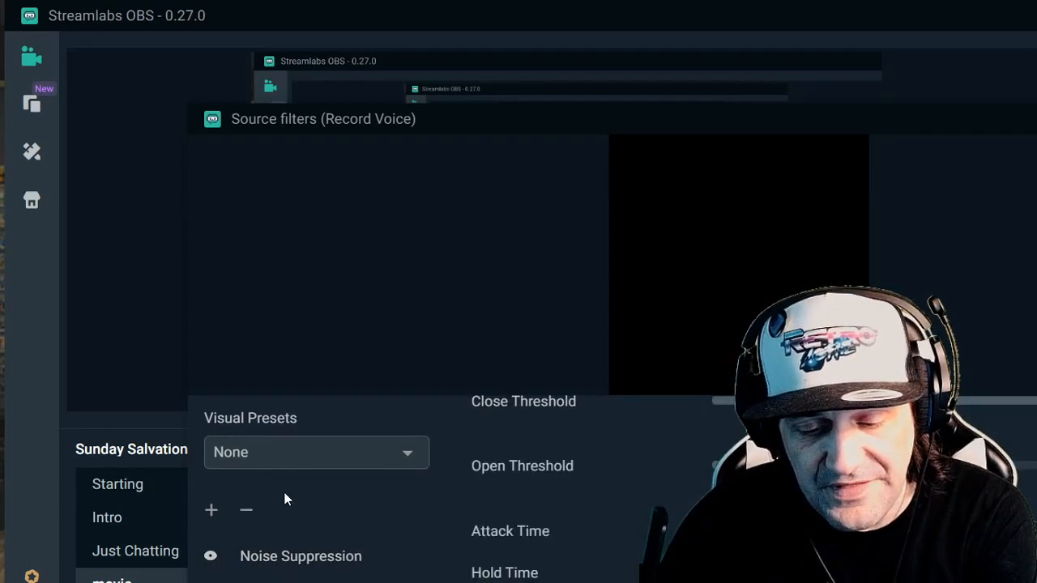
{"action": "left_click", "coordinate": [247, 513]}
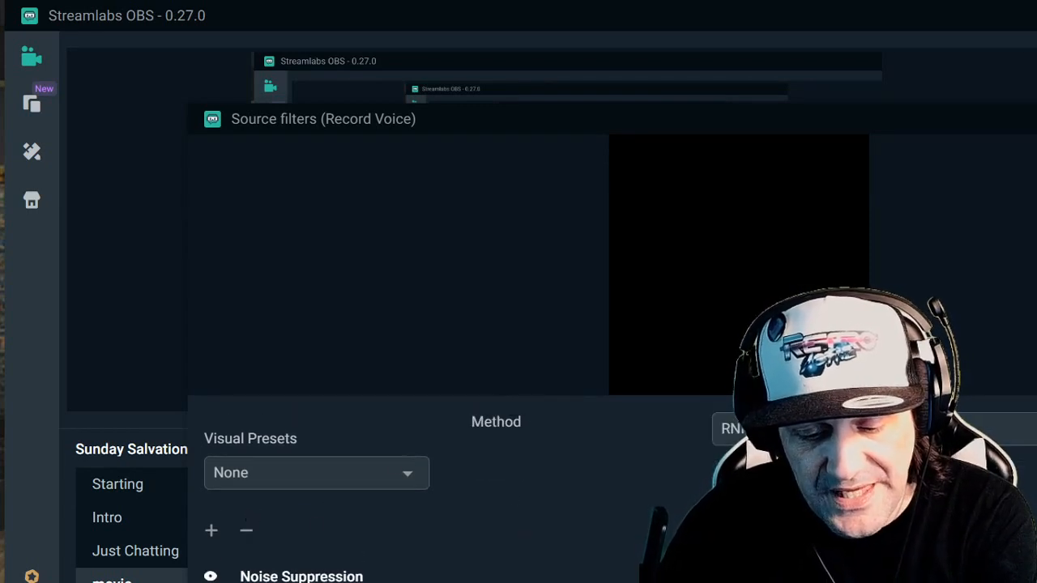
{"action": "left_click", "coordinate": [246, 530]}
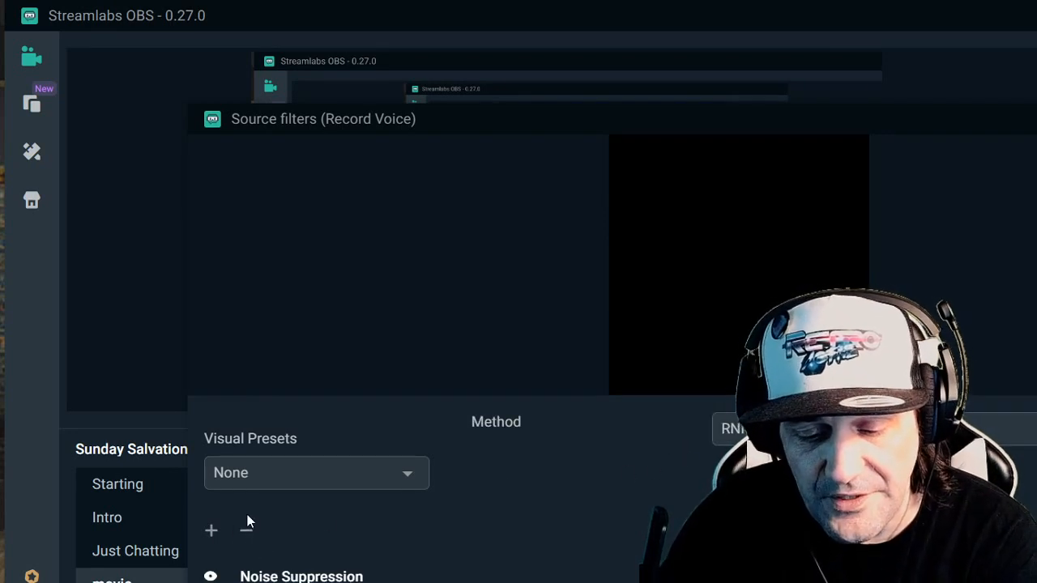
- Add a VST 2.x Plugin filter named Noise Gate to the Record Voice source
{"action": "left_click", "coordinate": [213, 531]}
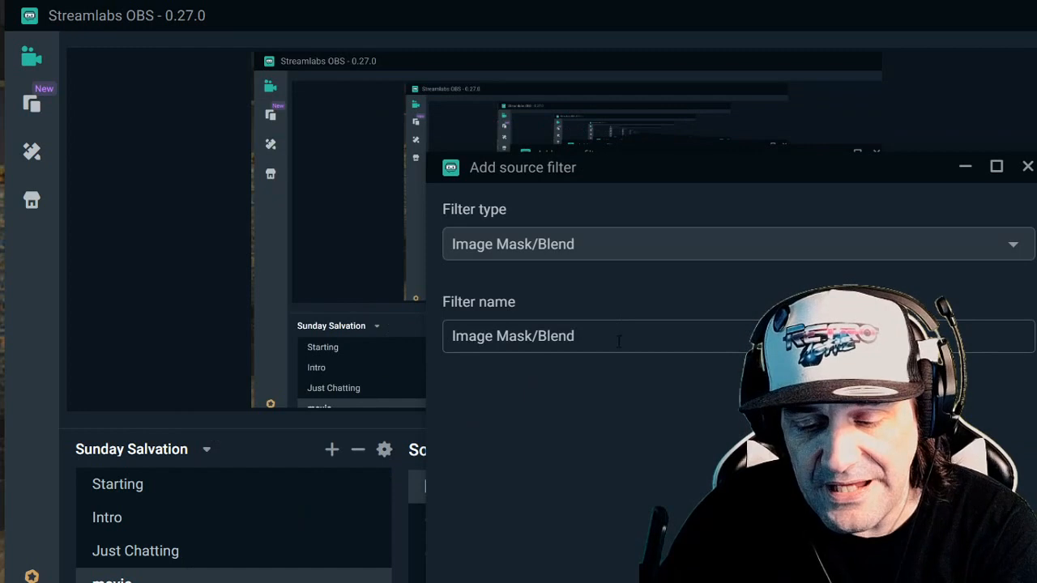
{"action": "left_click", "coordinate": [636, 255]}
{"action": "scroll", "coordinate": [596, 519], "scroll_direction": "down", "scroll_amount": 6}
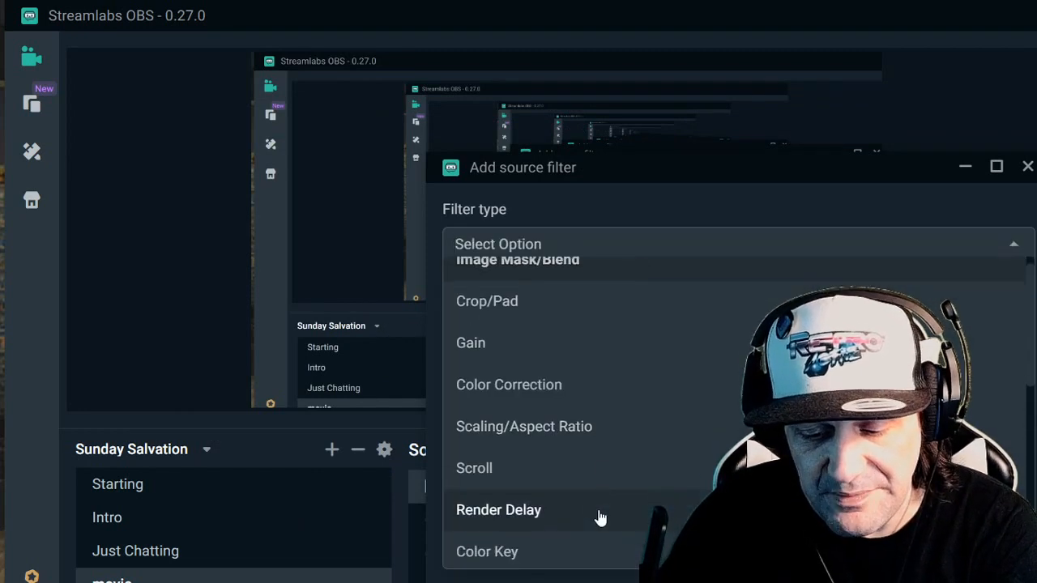
{"action": "scroll", "coordinate": [592, 519], "scroll_direction": "down", "scroll_amount": 1}
{"action": "left_click", "coordinate": [551, 553]}
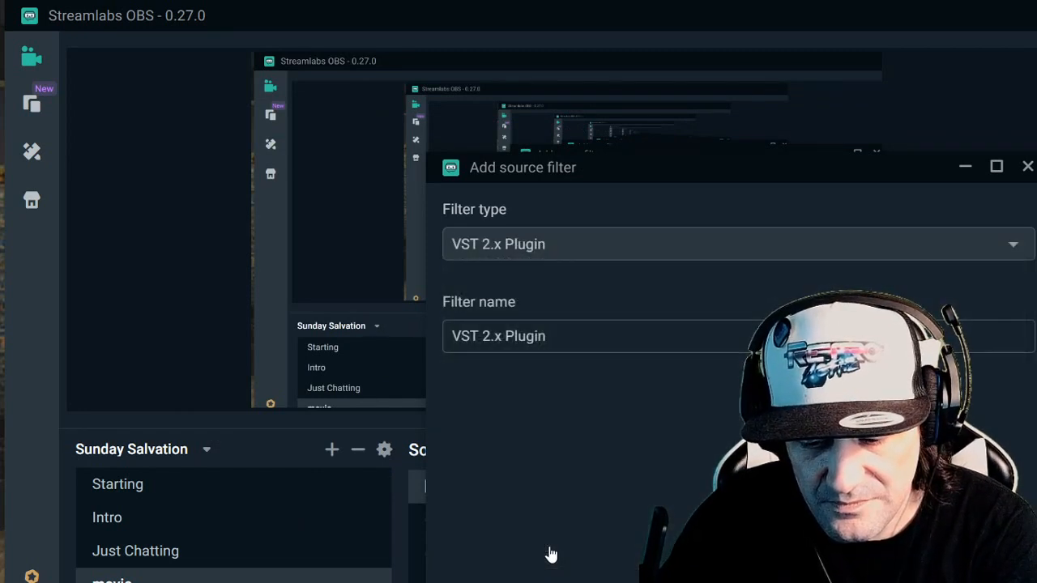
{"action": "triple_click", "coordinate": [586, 327]}
{"action": "type", "text": "No"}
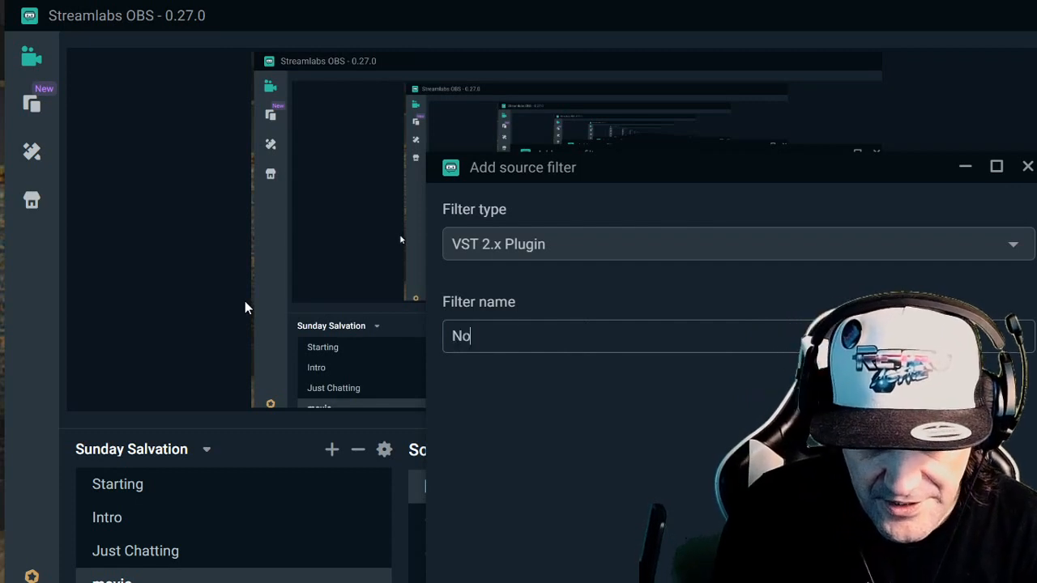
{"action": "type", "text": "ice Gate"}
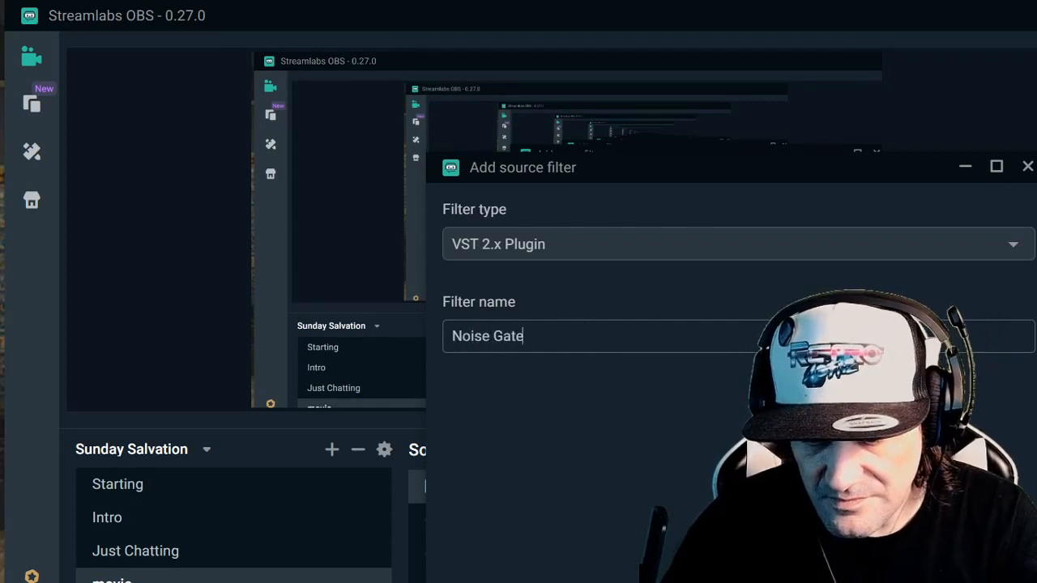
{"action": "key", "text": "Return"}
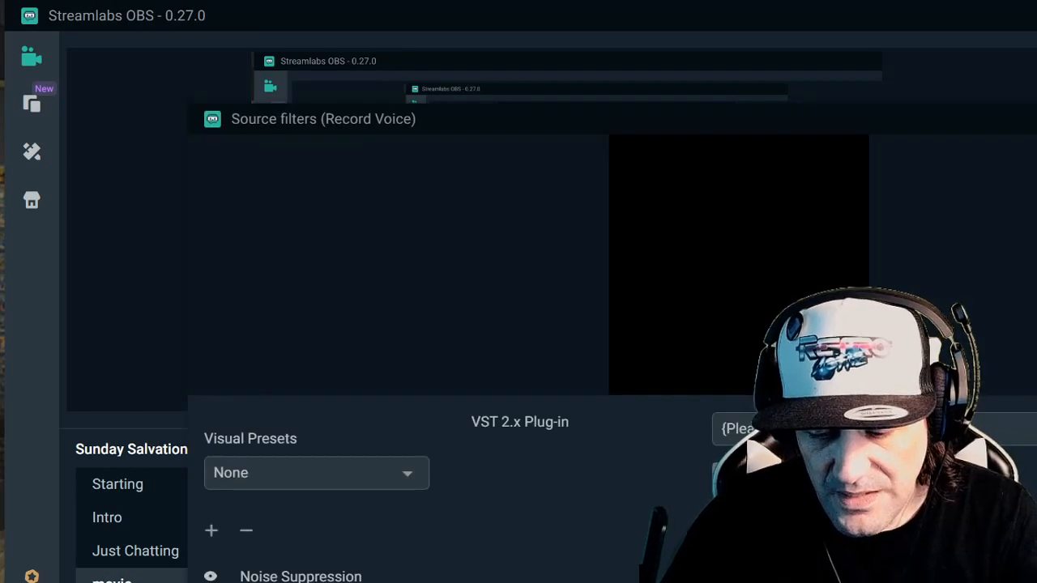
- Load the reagate-standalone plug-in into the Noise Gate filter
{"action": "left_click", "coordinate": [875, 430]}
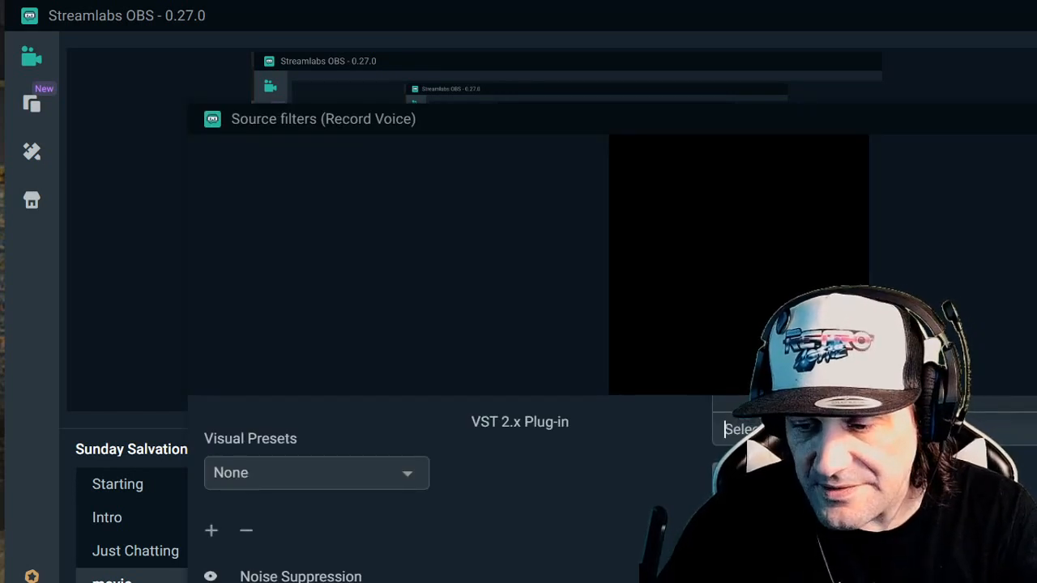
{"action": "left_click", "coordinate": [1036, 119]}
{"action": "left_click", "coordinate": [851, 327]}
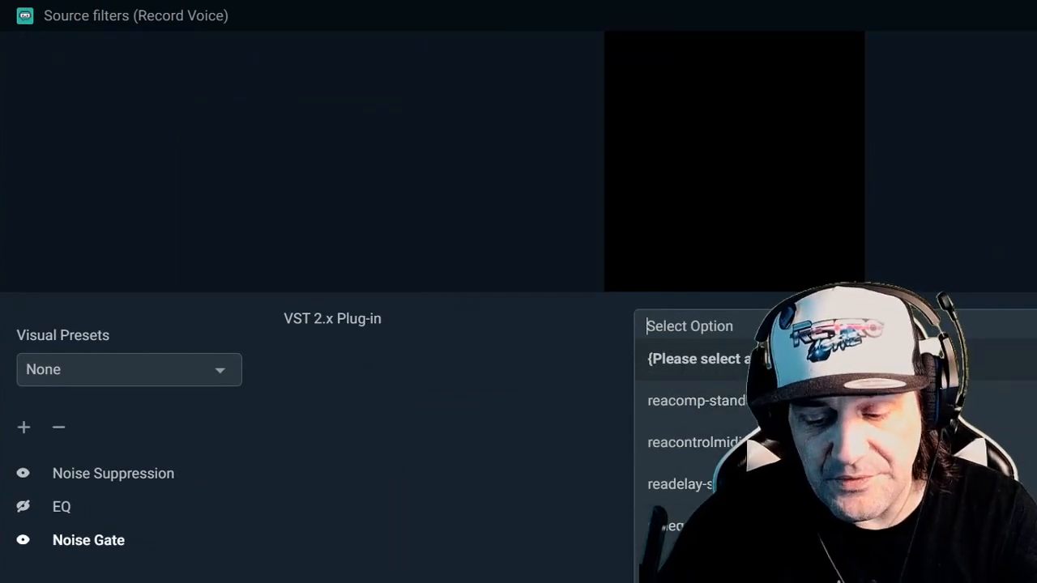
{"action": "left_click", "coordinate": [810, 582]}
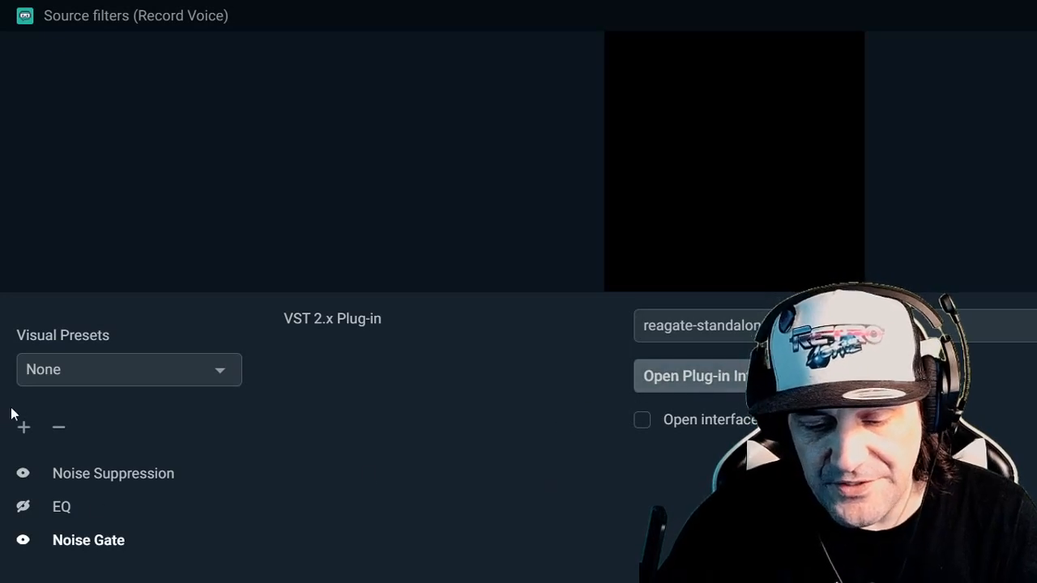
- Add another VST 2.x Plugin filter, named Compresser, to the Record Voice source
{"action": "left_click", "coordinate": [25, 432]}
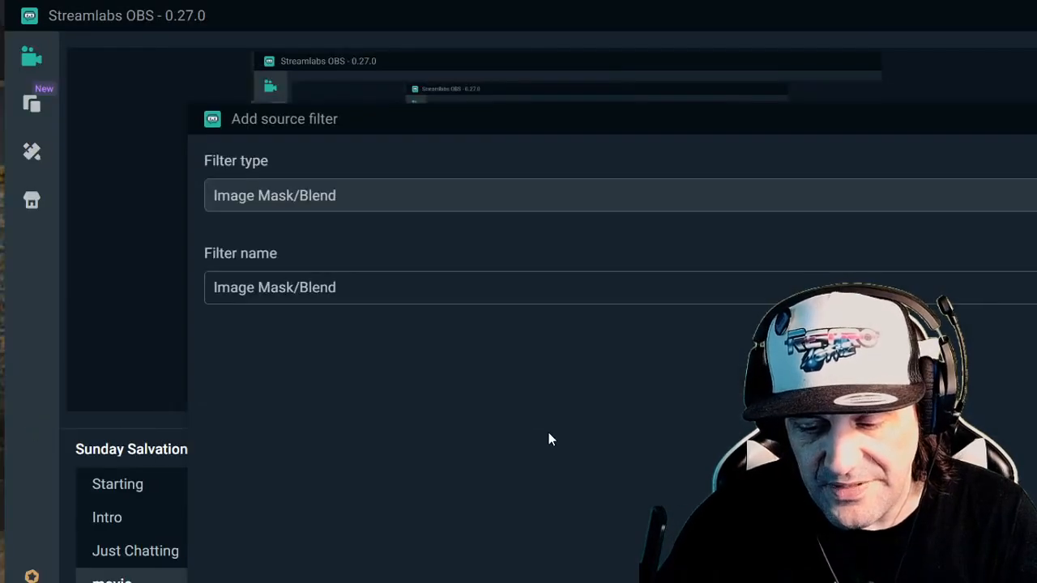
{"action": "left_click", "coordinate": [422, 201]}
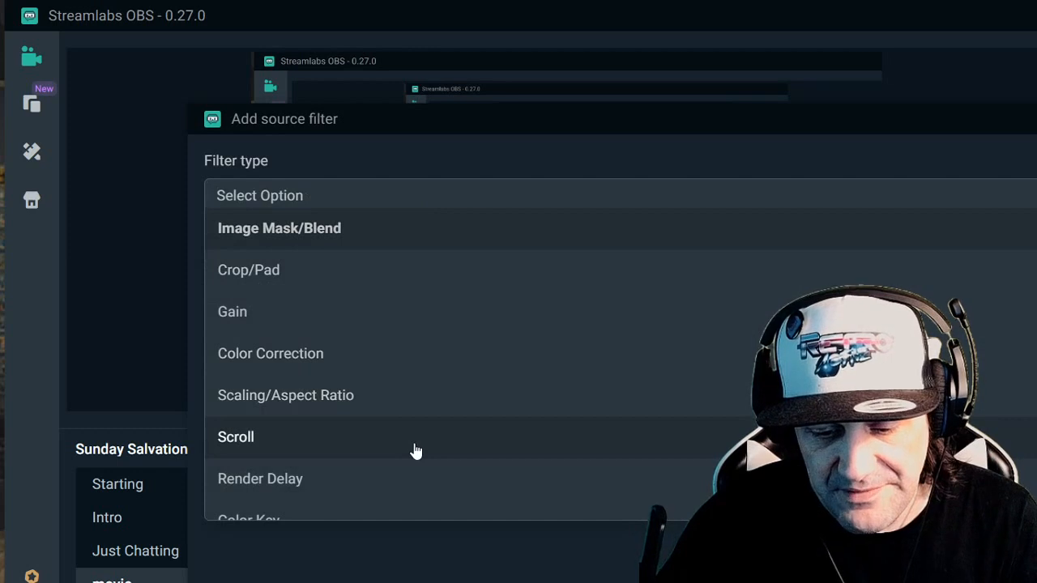
{"action": "scroll", "coordinate": [412, 454], "scroll_direction": "down", "scroll_amount": 5}
{"action": "left_click", "coordinate": [355, 506]}
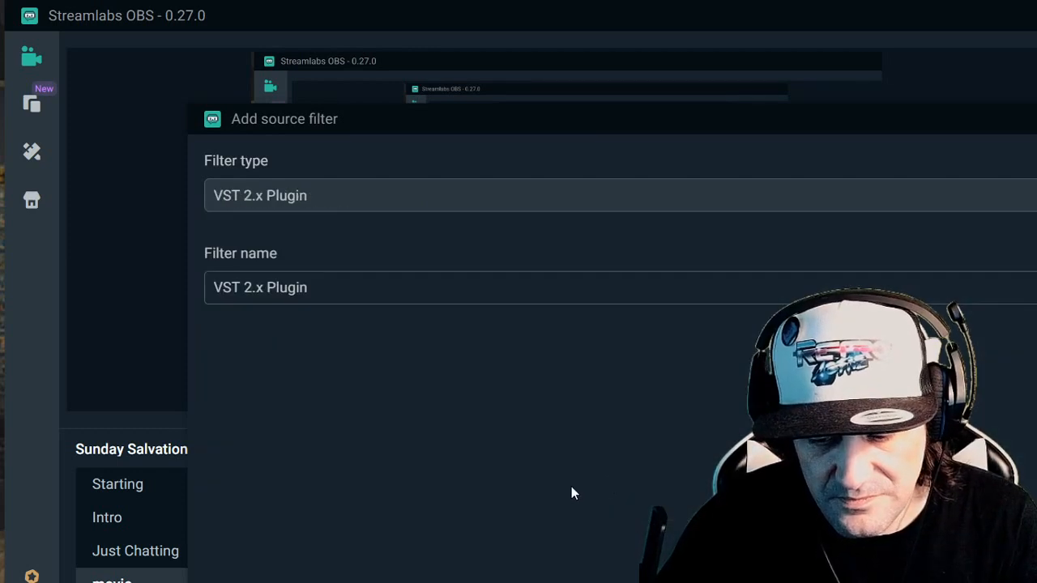
{"action": "left_click_drag", "start_coordinate": [569, 282], "coordinate": [208, 287]}
{"action": "type", "text": "Compresser"}
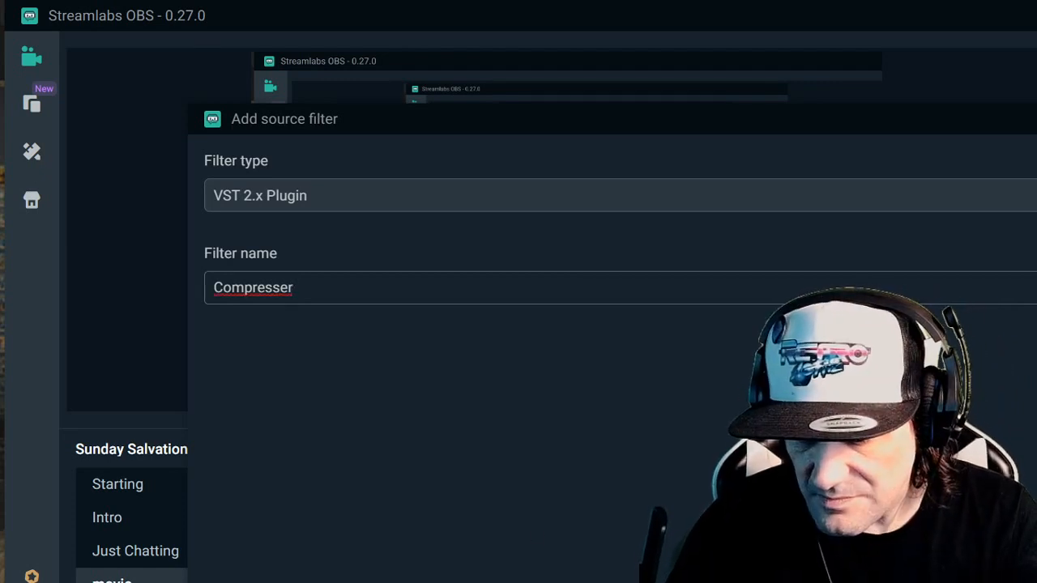
{"action": "key", "text": "Return"}
- Load the reacomp-standalone plug-in into the Compresser filter and switch that filter off
{"action": "scroll", "coordinate": [264, 576], "scroll_direction": "down", "scroll_amount": 1}
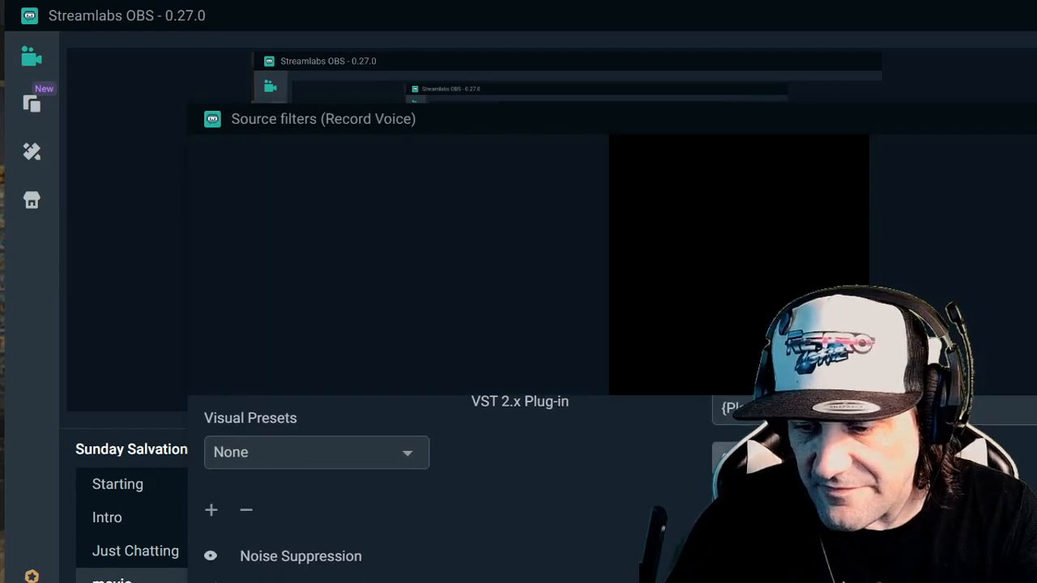
{"action": "left_click", "coordinate": [1036, 119]}
{"action": "left_click", "coordinate": [794, 327]}
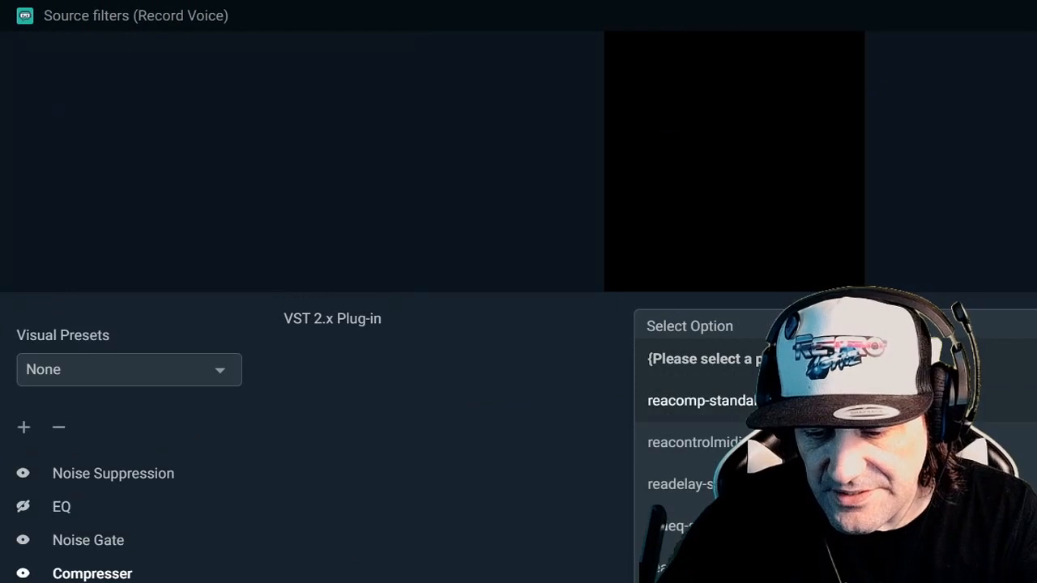
{"action": "left_click", "coordinate": [678, 413]}
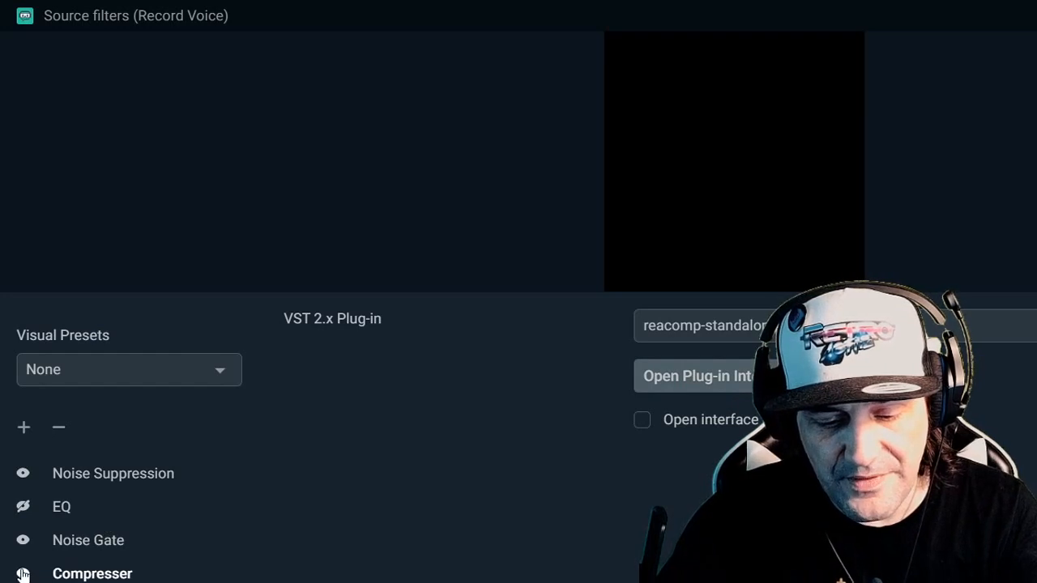
- Move the EQ filter below Compresser in the filter order, and open the Noise Gate's plug-in interface
{"action": "left_click_drag", "start_coordinate": [58, 517], "coordinate": [77, 543]}
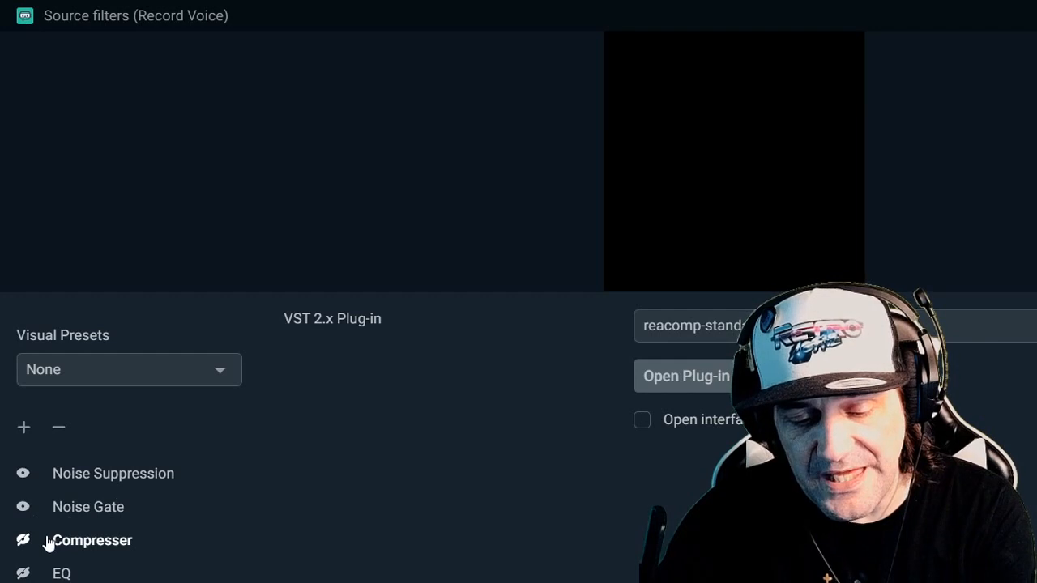
{"action": "left_click", "coordinate": [83, 512]}
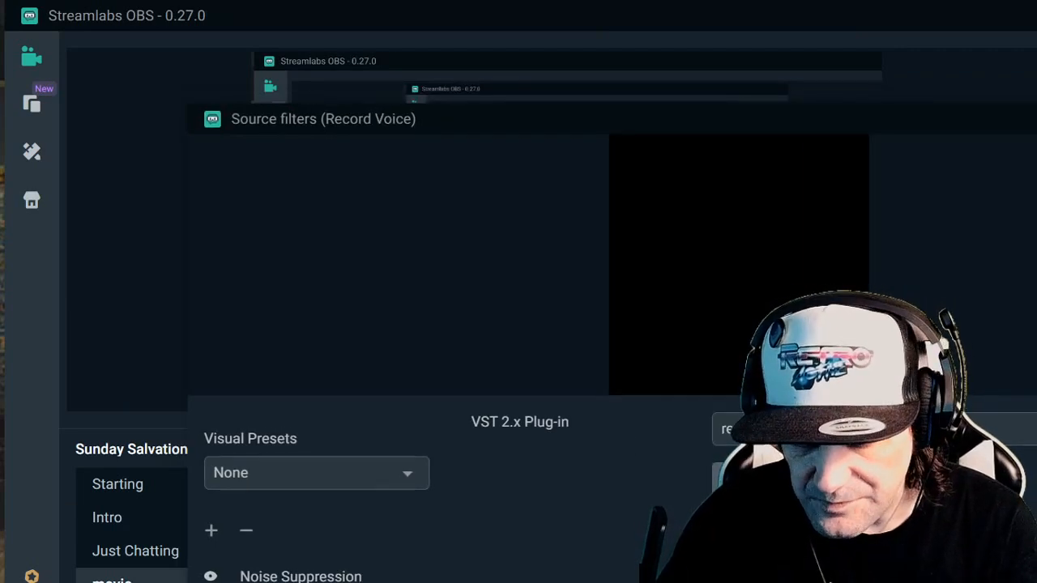
{"action": "left_click", "coordinate": [778, 479]}
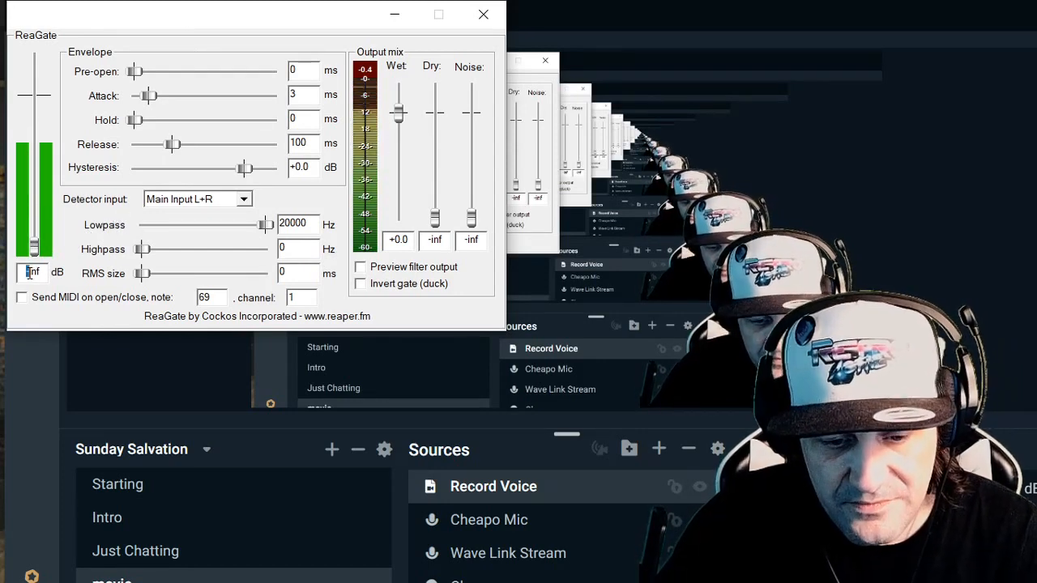
- Set the ReaGate threshold to about -15.6 dB and close the plug-in window
{"action": "type", "text": "43"}
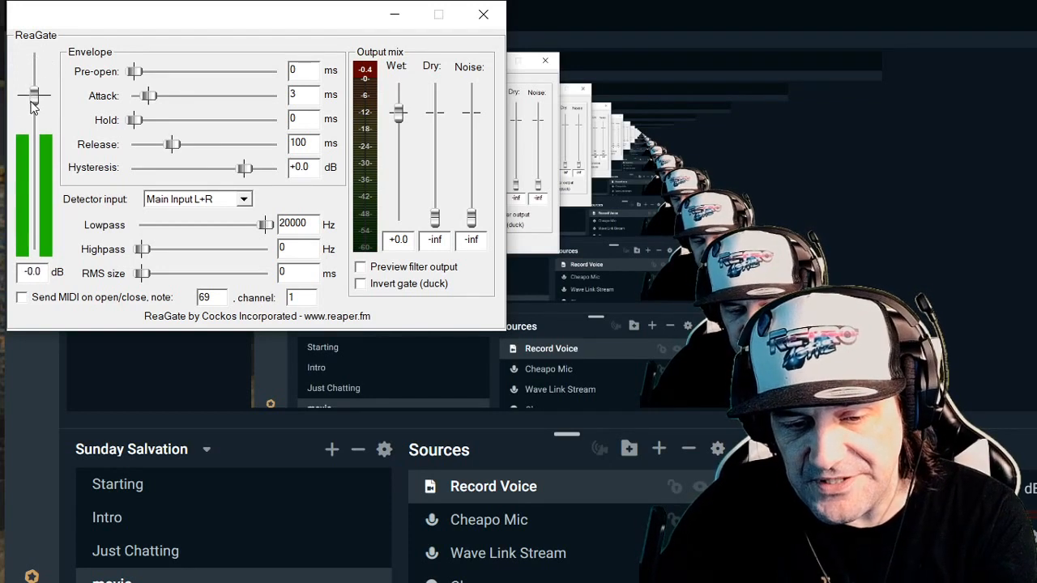
{"action": "left_click_drag", "start_coordinate": [31, 131], "coordinate": [31, 161]}
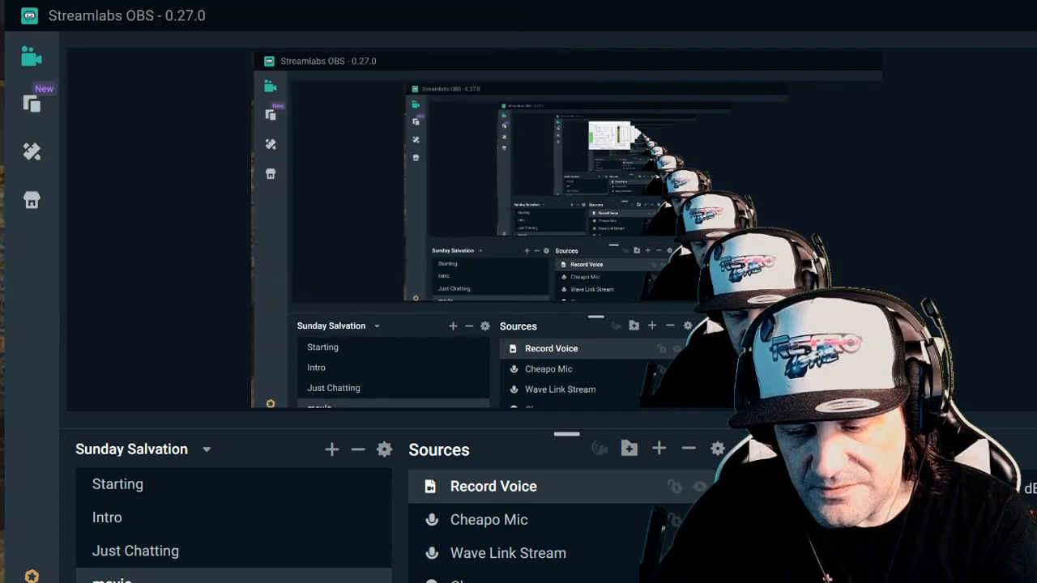
{"action": "key", "text": "alt+Tab"}
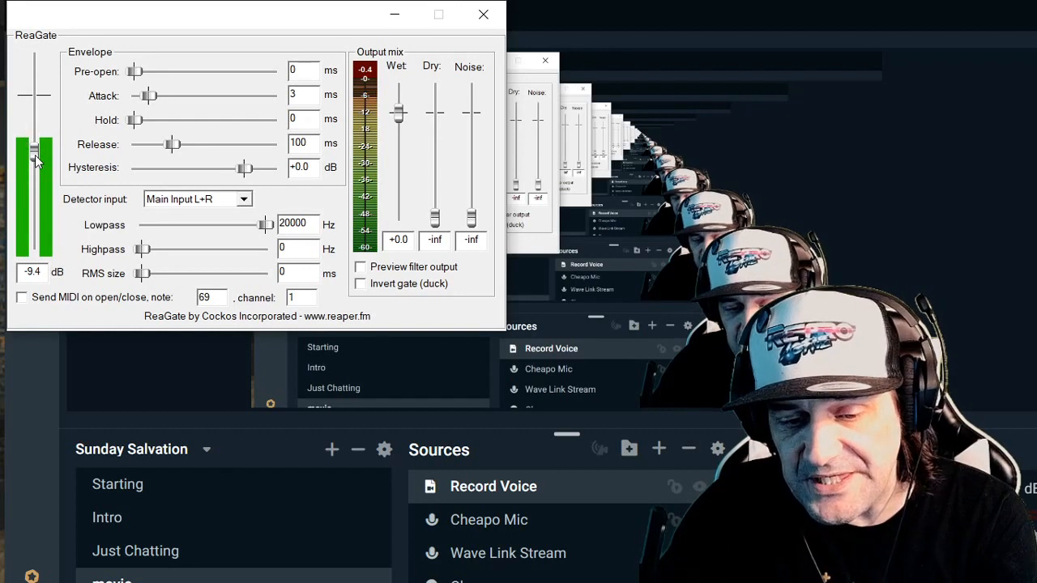
{"action": "left_click_drag", "start_coordinate": [35, 155], "coordinate": [34, 174]}
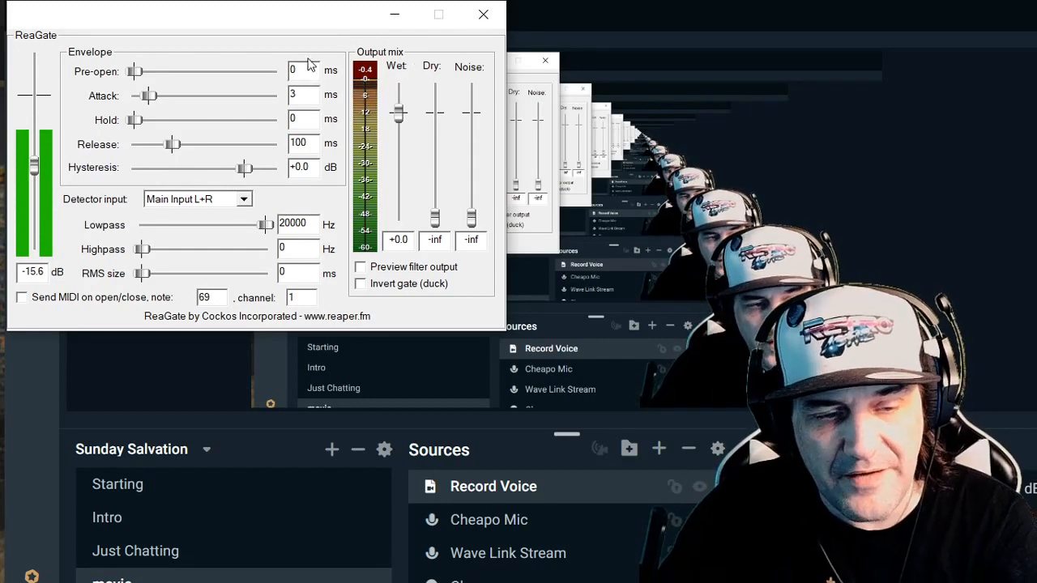
{"action": "left_click", "coordinate": [483, 14]}
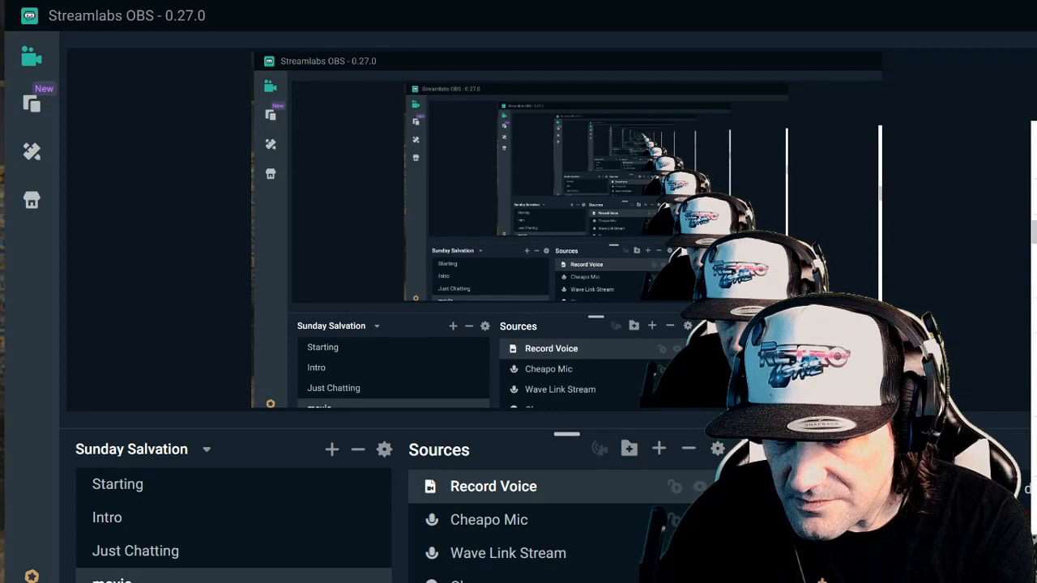
- Open the ReaComp interface from the Record Voice source's filters and set its ratio to 4.0:1
{"action": "left_click", "coordinate": [1034, 494]}
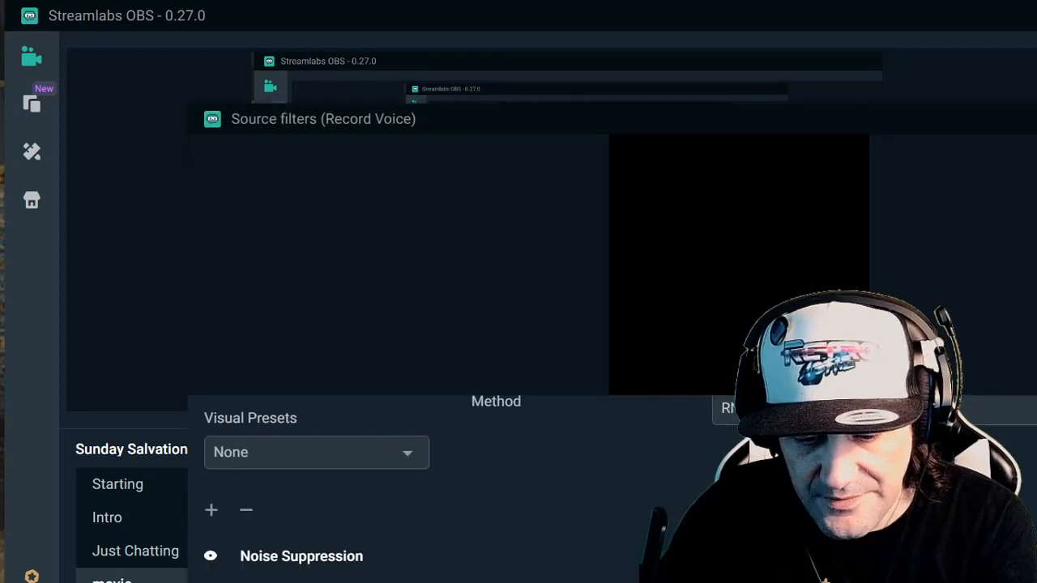
{"action": "left_click", "coordinate": [300, 582]}
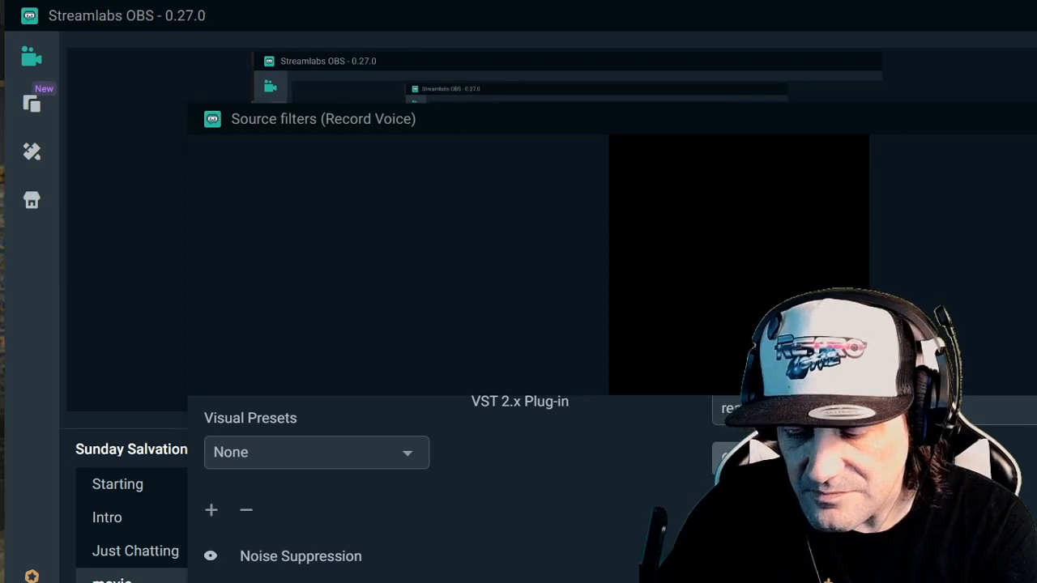
{"action": "key", "text": "Escape"}
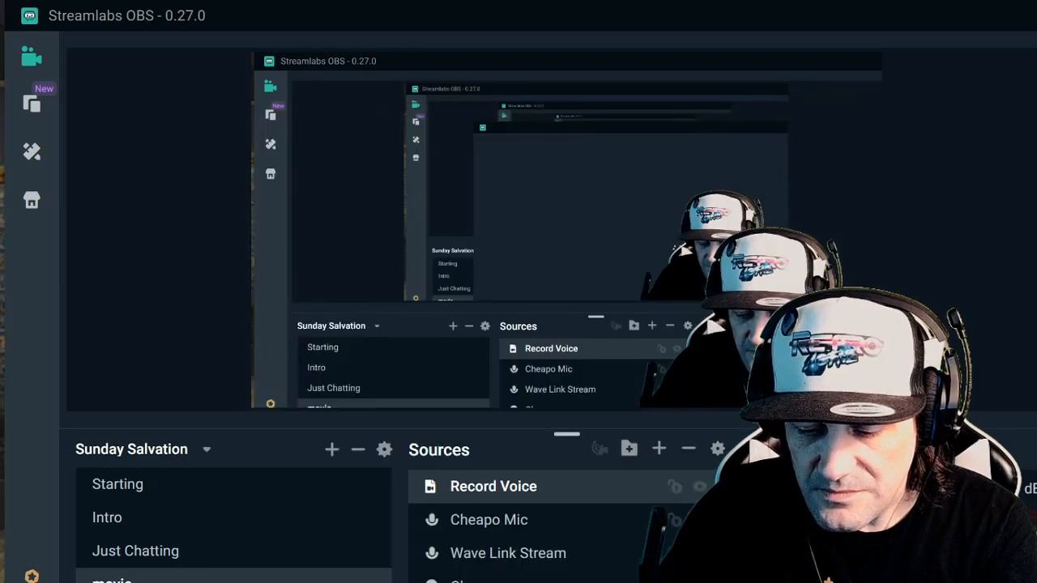
{"action": "key", "text": "alt+Tab"}
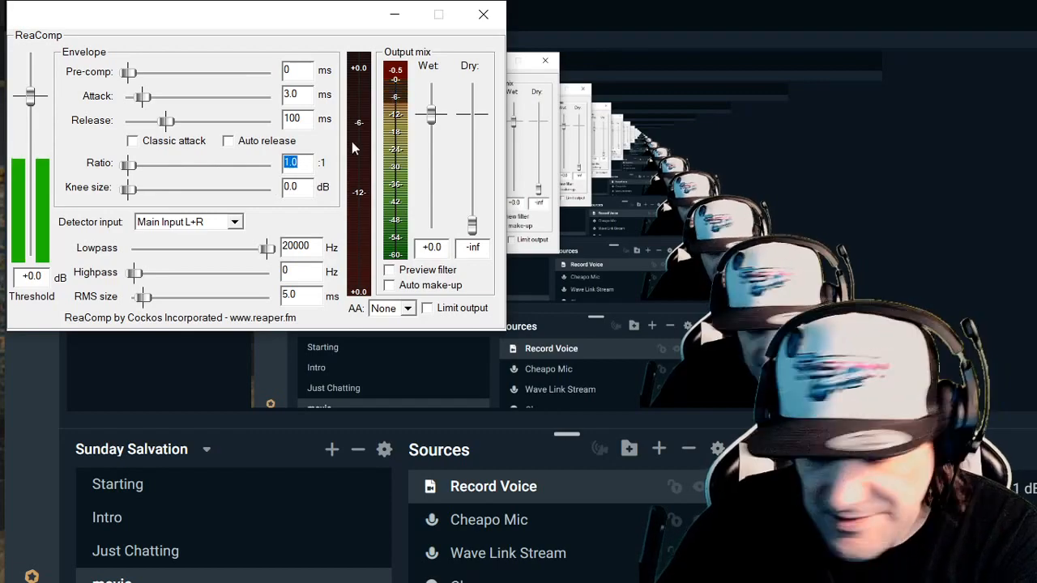
{"action": "type", "text": "400"}
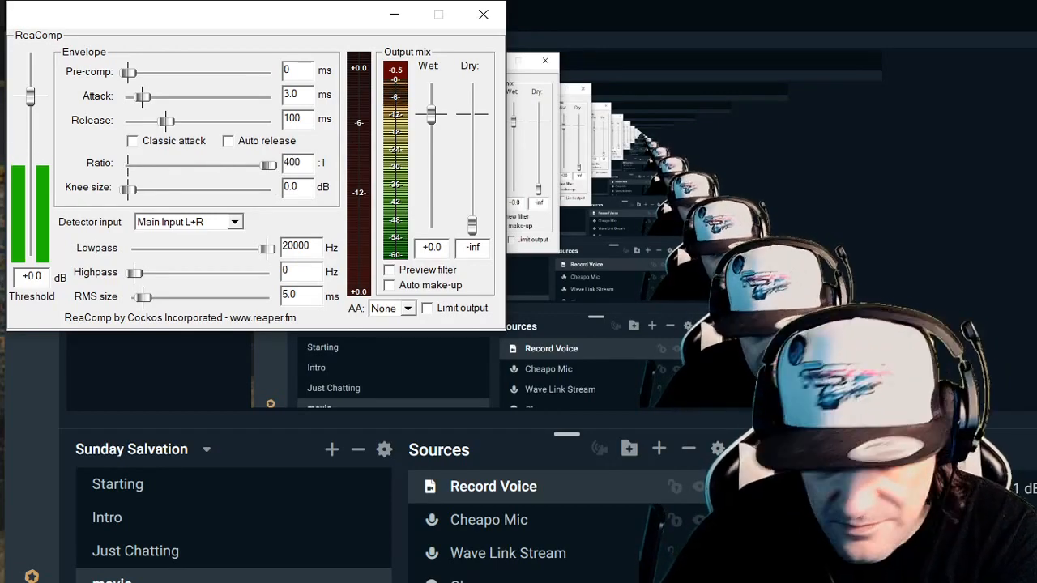
{"action": "key", "text": "BackSpace"}
{"action": "key", "text": "BackSpace"}
{"action": "type", "text": ".0"}
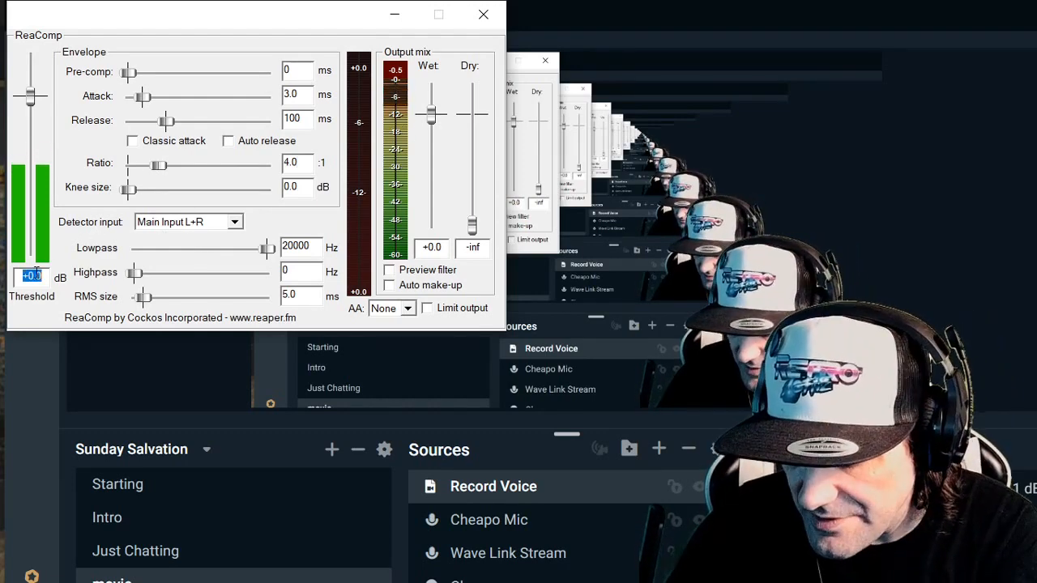
- Set the ReaComp threshold to about -33.3 dB and its wet output to +0.1 dB, and close the plug-in window
{"action": "type", "text": "43"}
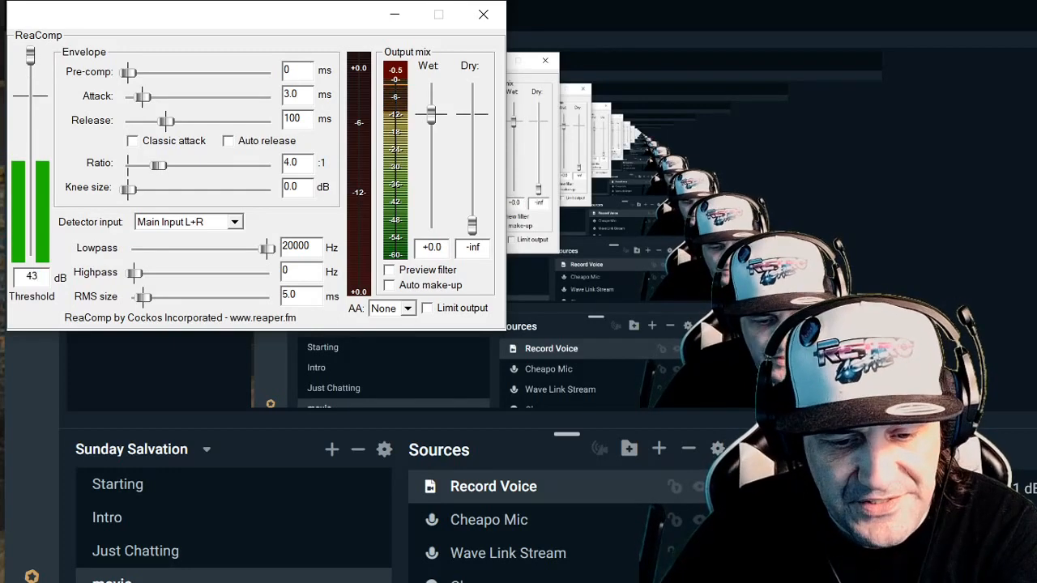
{"action": "type", "text": ".3"}
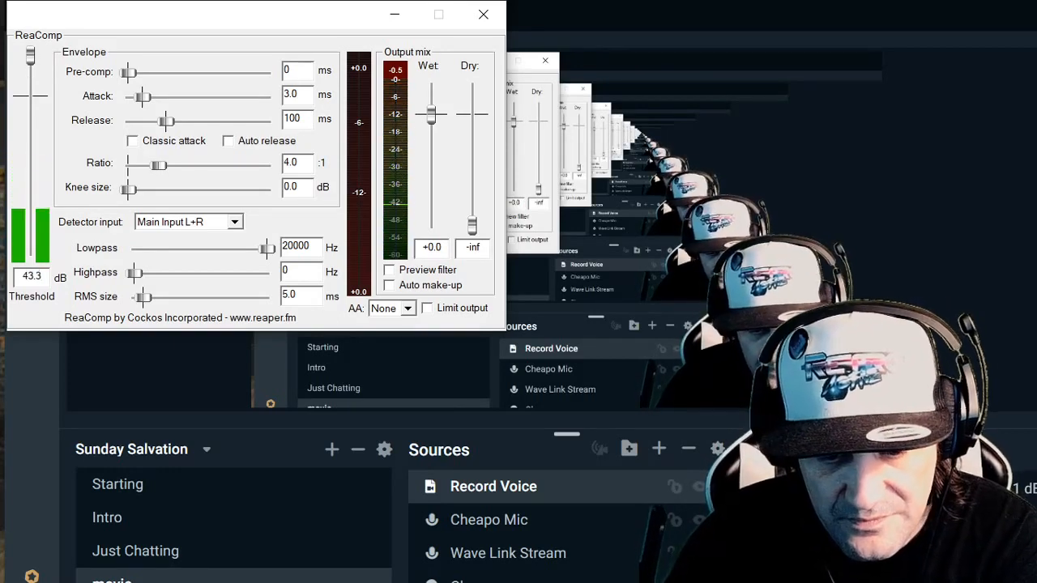
{"action": "left_click_drag", "start_coordinate": [34, 63], "coordinate": [43, 194]}
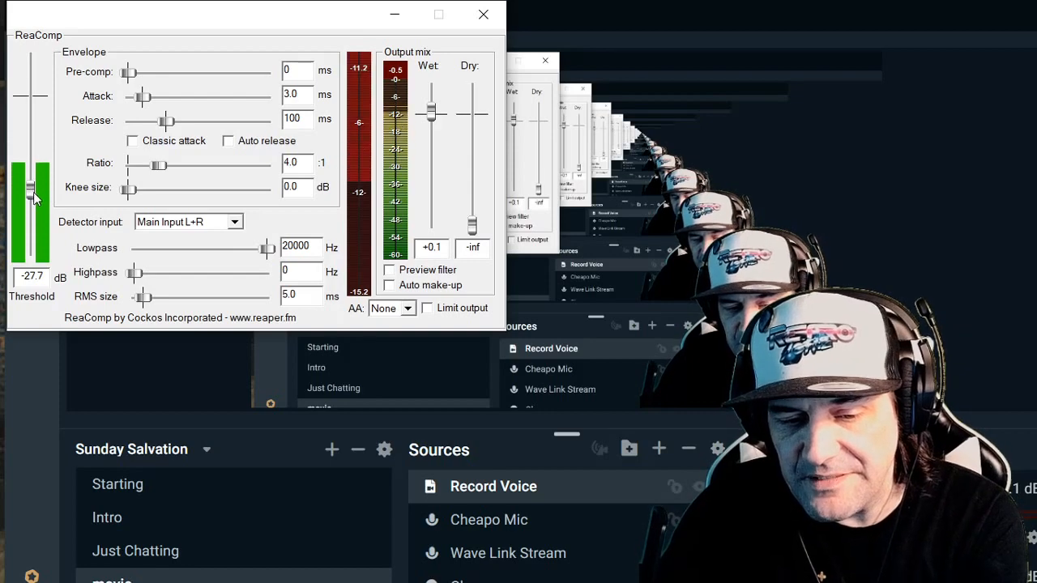
{"action": "left_click_drag", "start_coordinate": [34, 192], "coordinate": [37, 199]}
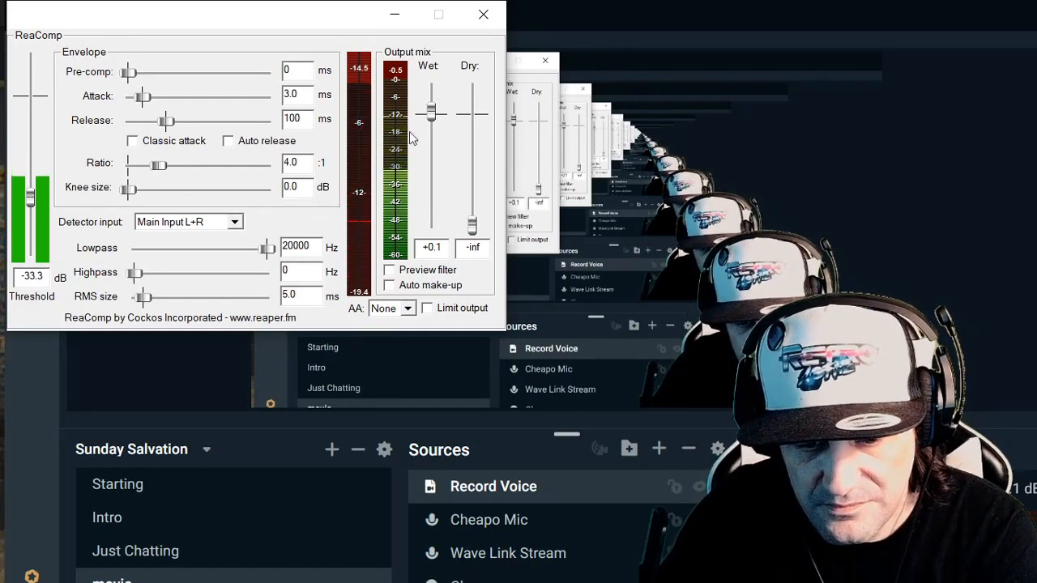
{"action": "left_click", "coordinate": [482, 14]}
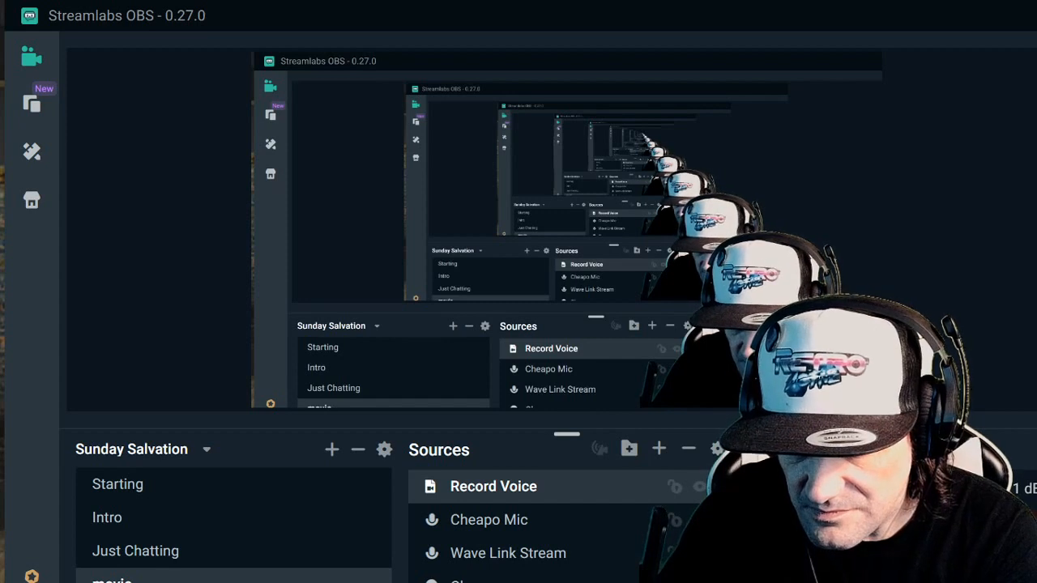
- Reopen ReaGate from the Record Voice source's filters, set its attack to 4.0 ms and threshold to about -22.4 dB, and close the plug-in window
{"action": "right_click", "coordinate": [1021, 395]}
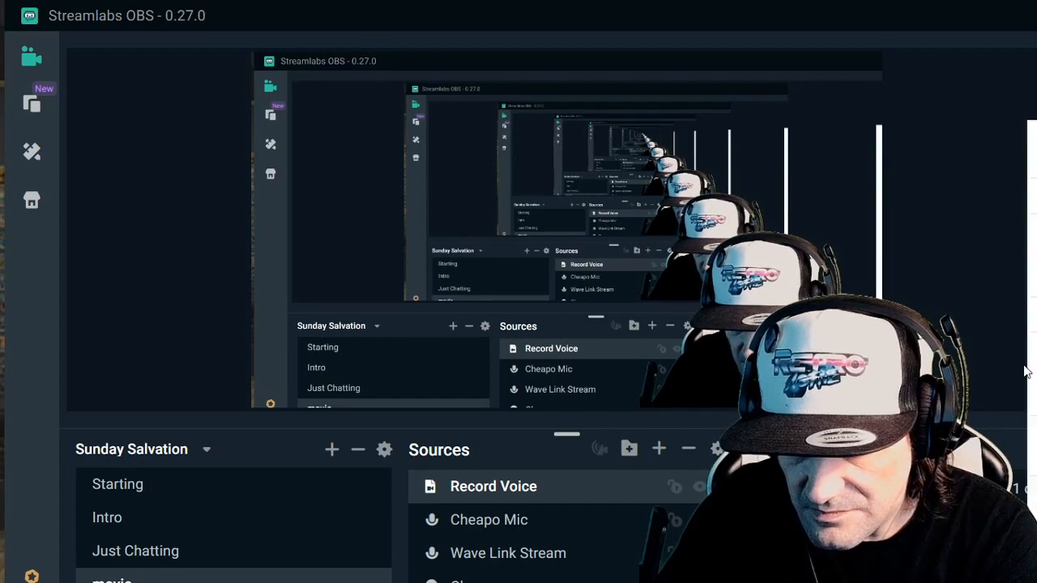
{"action": "left_click", "coordinate": [1035, 240]}
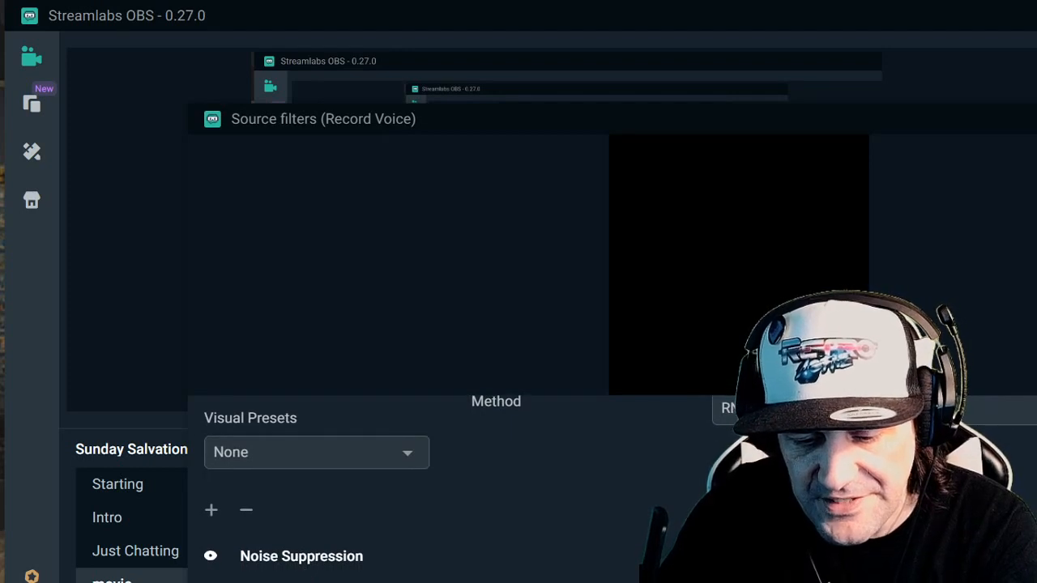
{"action": "left_click", "coordinate": [300, 582]}
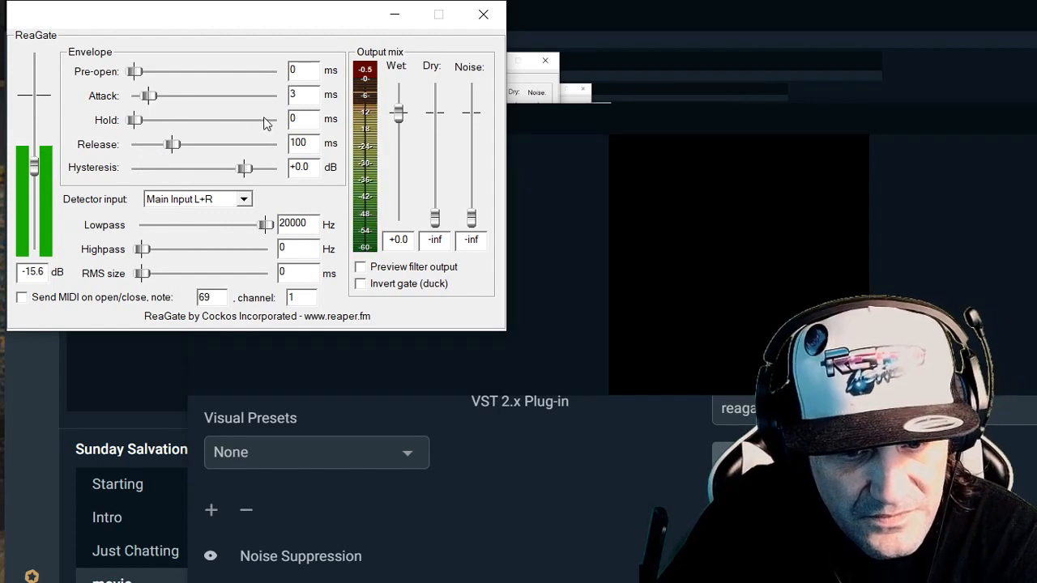
{"action": "double_click", "coordinate": [295, 95]}
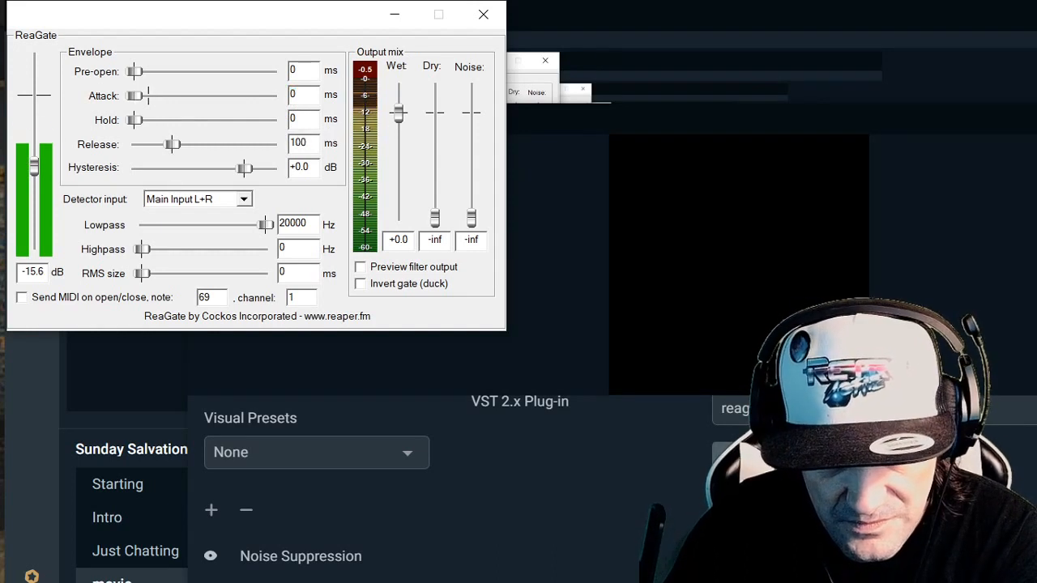
{"action": "left_click_drag", "start_coordinate": [34, 175], "coordinate": [36, 178]}
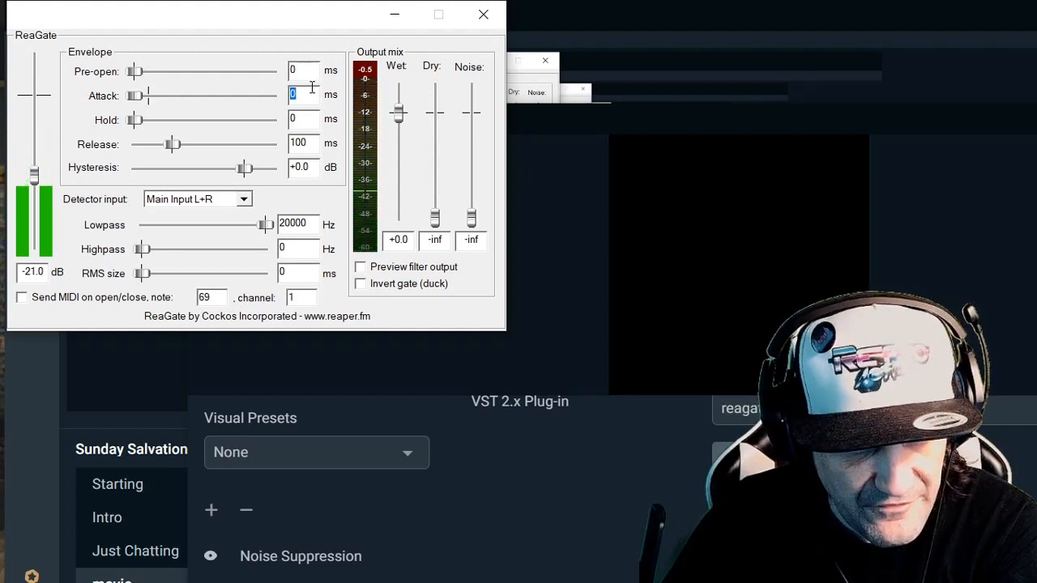
{"action": "type", "text": ".0"}
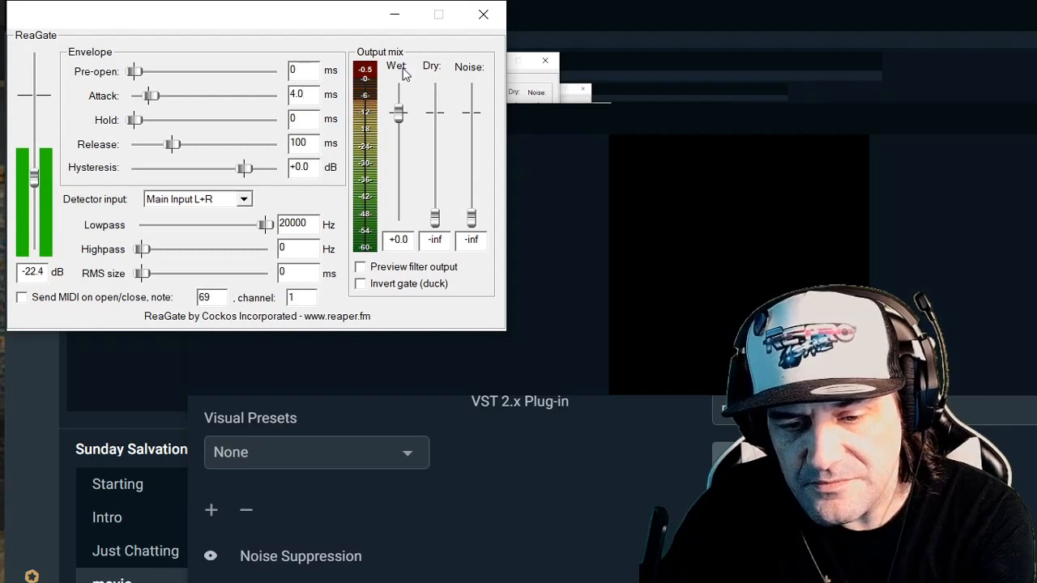
{"action": "left_click", "coordinate": [483, 14]}
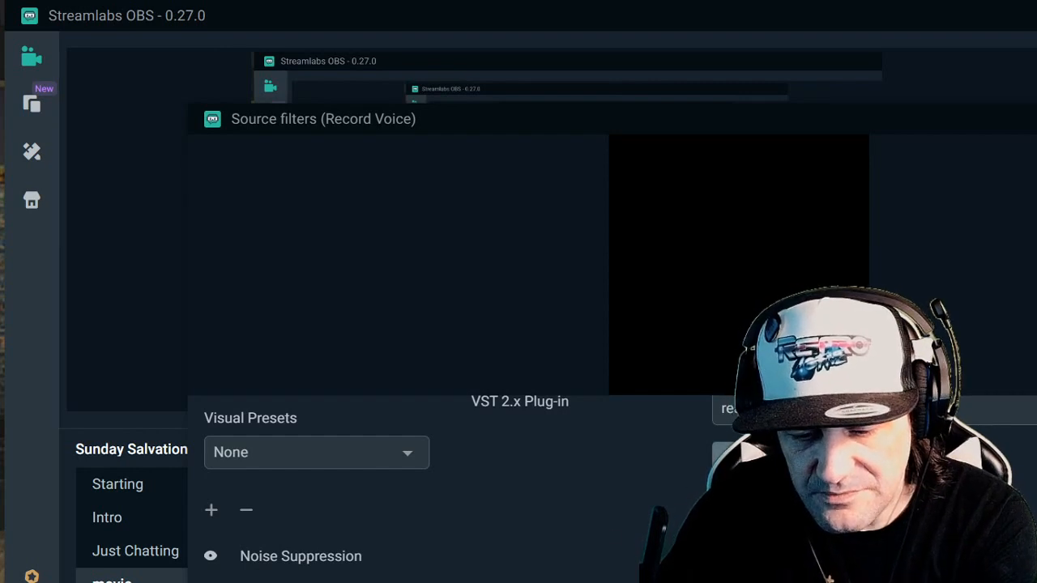
- Review the ReaComp settings on Record Voice, and close the plug-in window and the source filters
{"action": "left_click", "coordinate": [790, 455]}
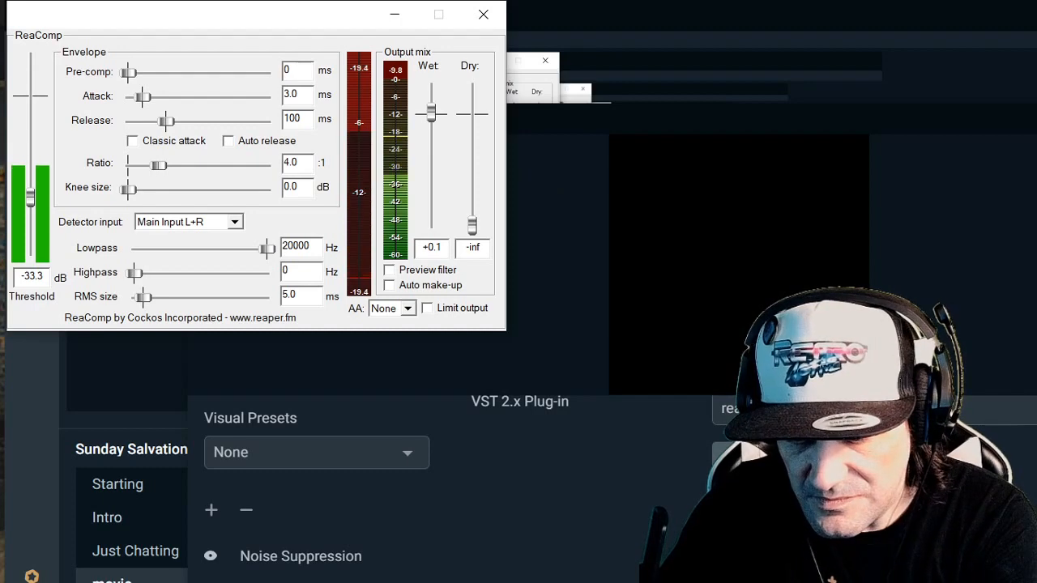
{"action": "left_click", "coordinate": [482, 17]}
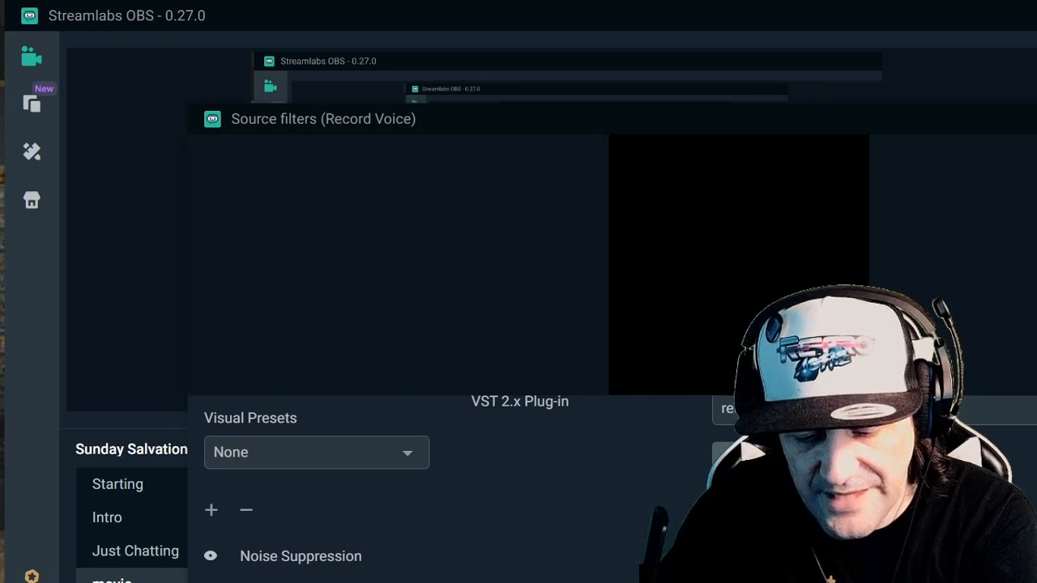
{"action": "key", "text": "Escape"}
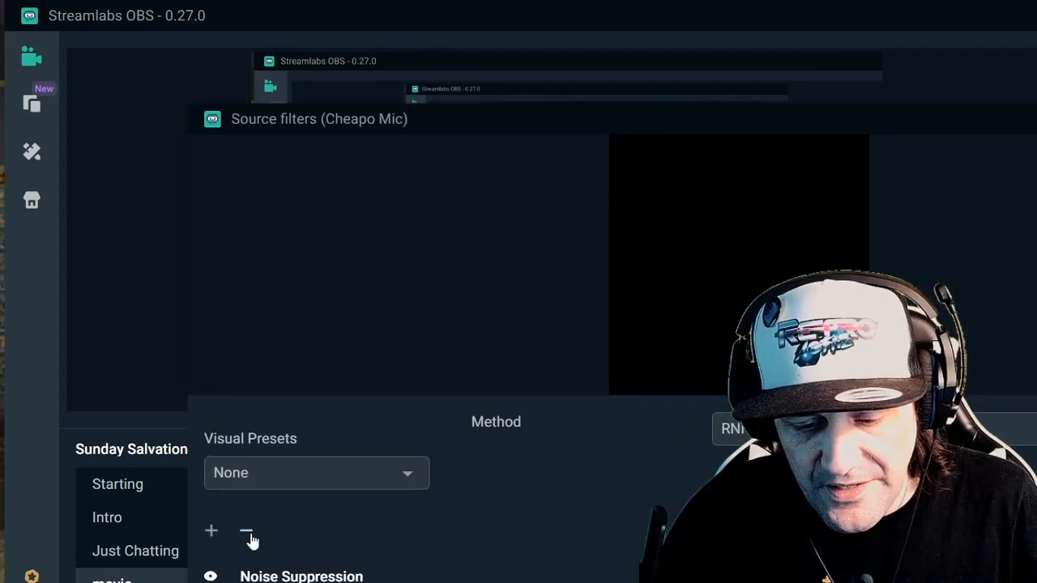
- Remove the existing filters from the Cheapo Mic source
{"action": "left_click", "coordinate": [250, 535]}
{"action": "left_click", "coordinate": [251, 534]}
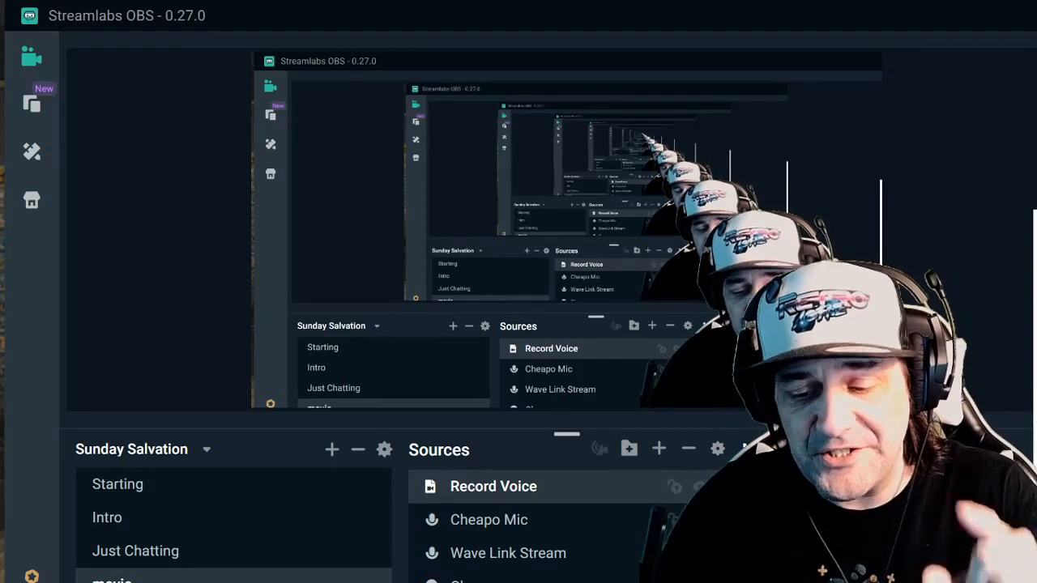
- Set Cheapo Mic's audio monitoring to Monitor and Output in Advanced Audio Settings, and close the settings
{"action": "left_click_drag", "start_coordinate": [567, 434], "coordinate": [566, 441]}
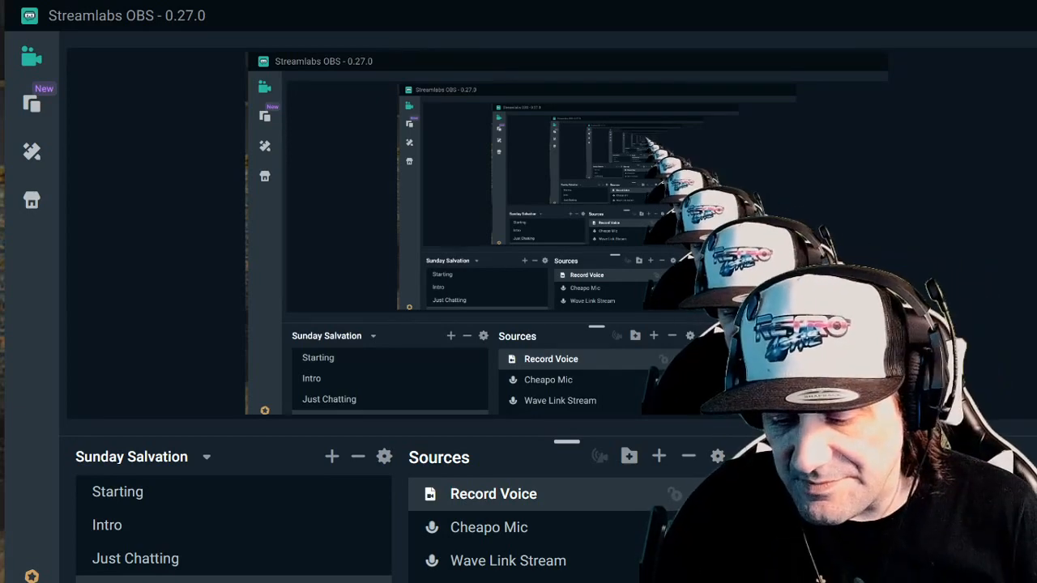
{"action": "left_click", "coordinate": [1036, 456]}
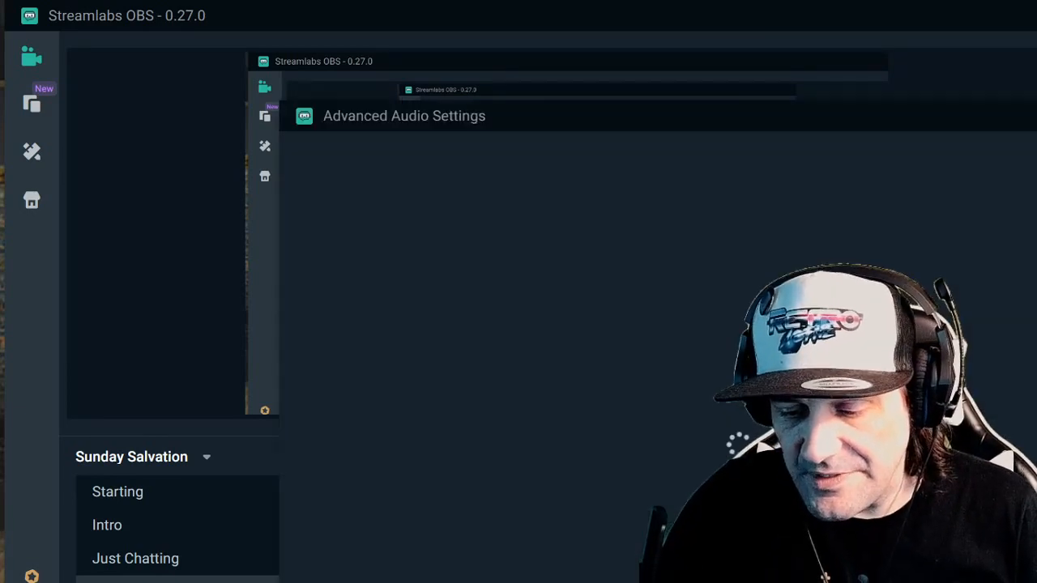
{"action": "left_click", "coordinate": [971, 301]}
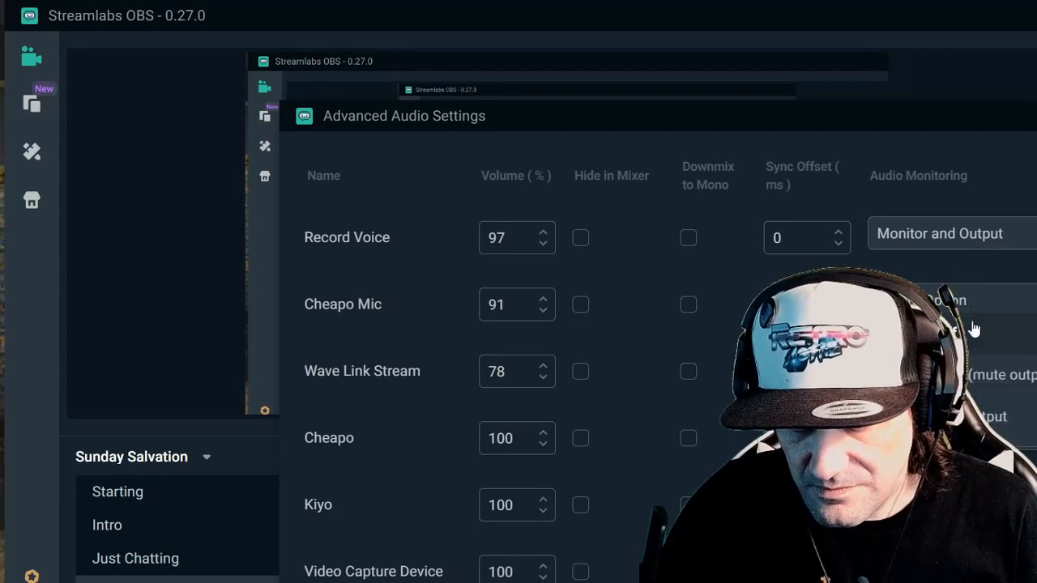
{"action": "left_click", "coordinate": [993, 416]}
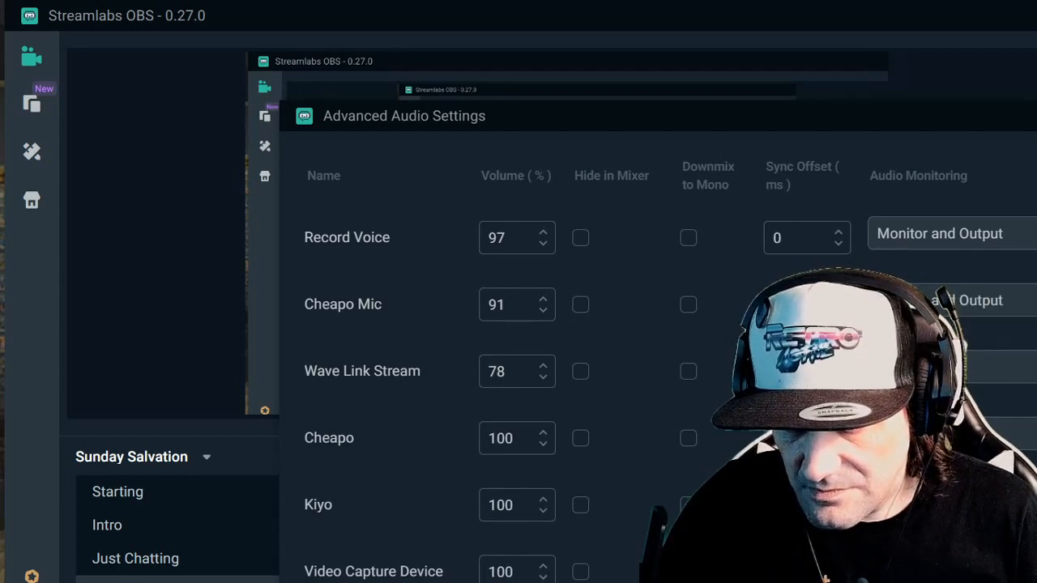
{"action": "left_click", "coordinate": [1036, 116]}
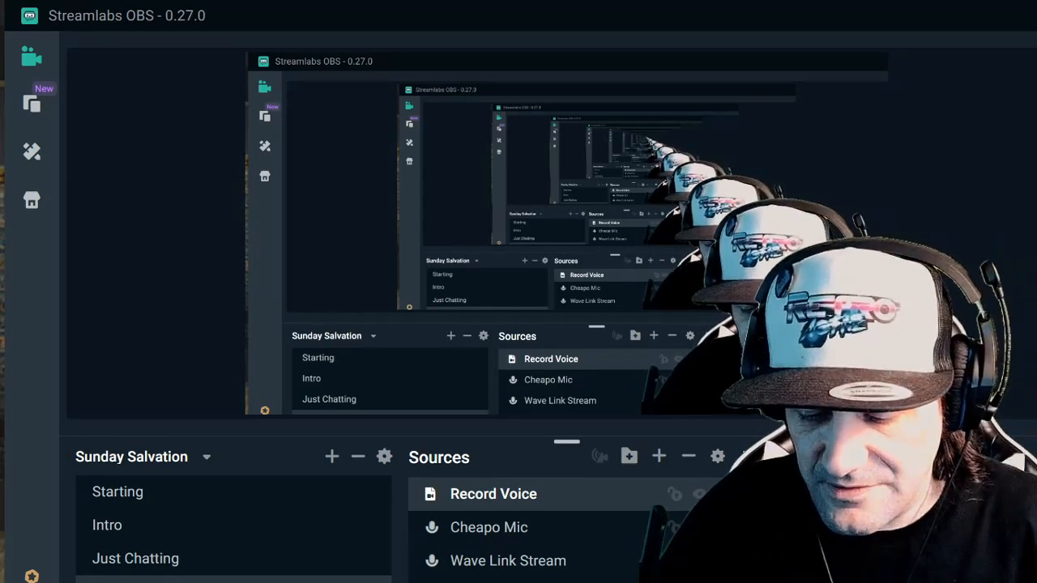
- Set the Cheapo Mic source's input device to Microphone (USB Camera) and confirm its settings
{"action": "double_click", "coordinate": [519, 527]}
{"action": "left_click", "coordinate": [638, 382]}
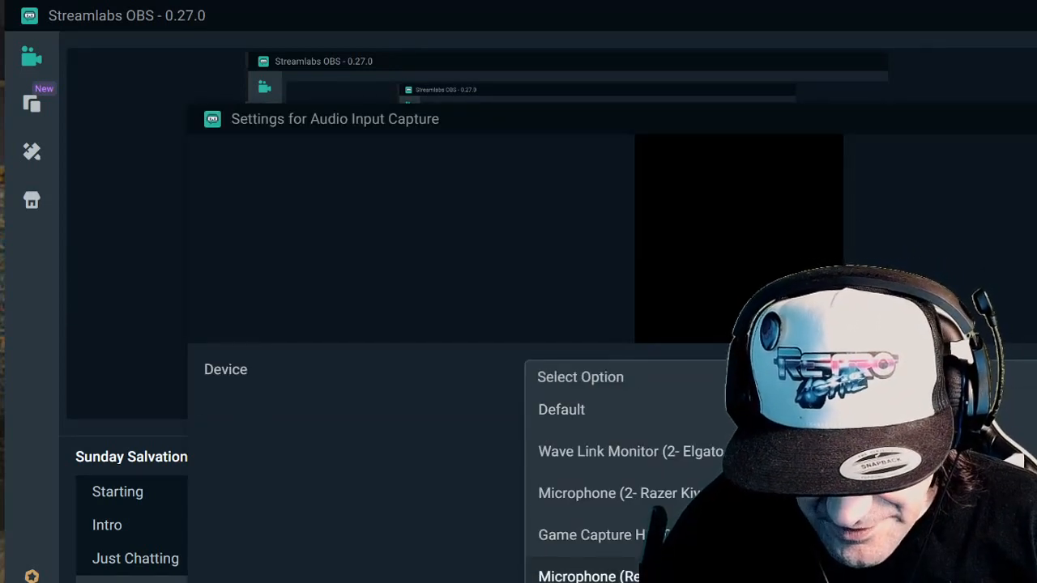
{"action": "scroll", "coordinate": [584, 567], "scroll_direction": "down", "scroll_amount": 1}
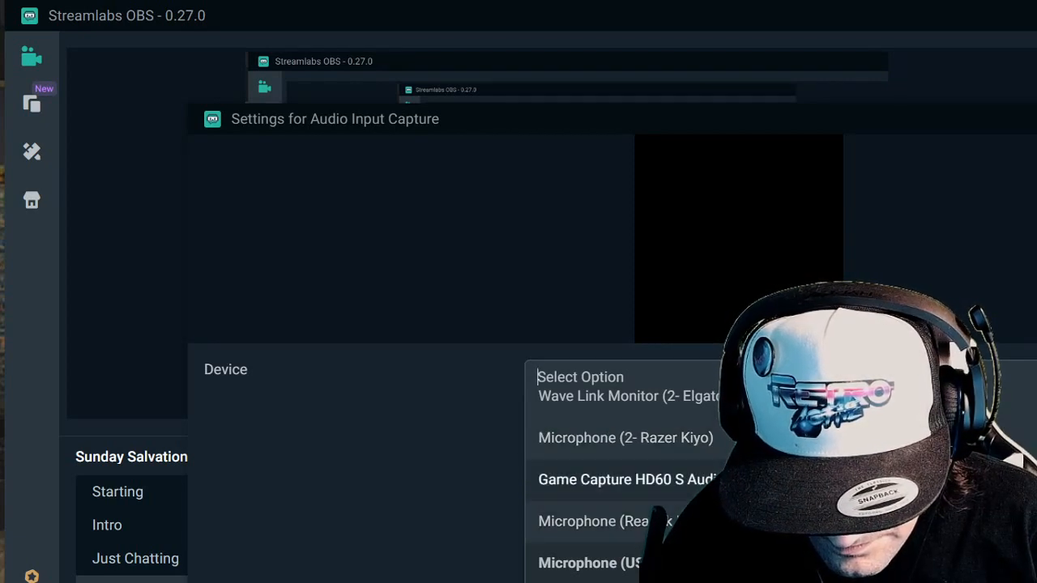
{"action": "left_click", "coordinate": [672, 452]}
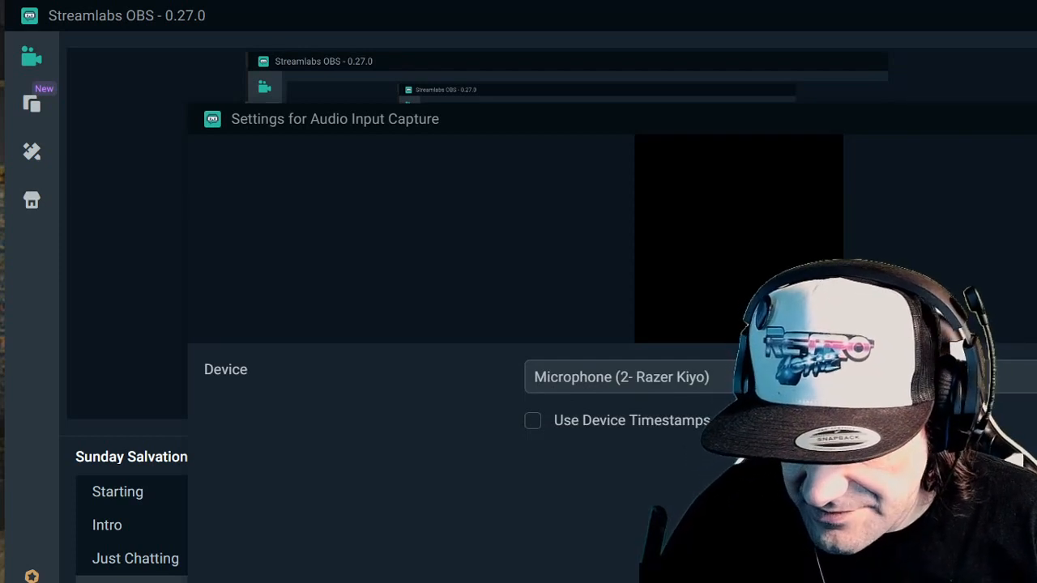
{"action": "left_click", "coordinate": [778, 378]}
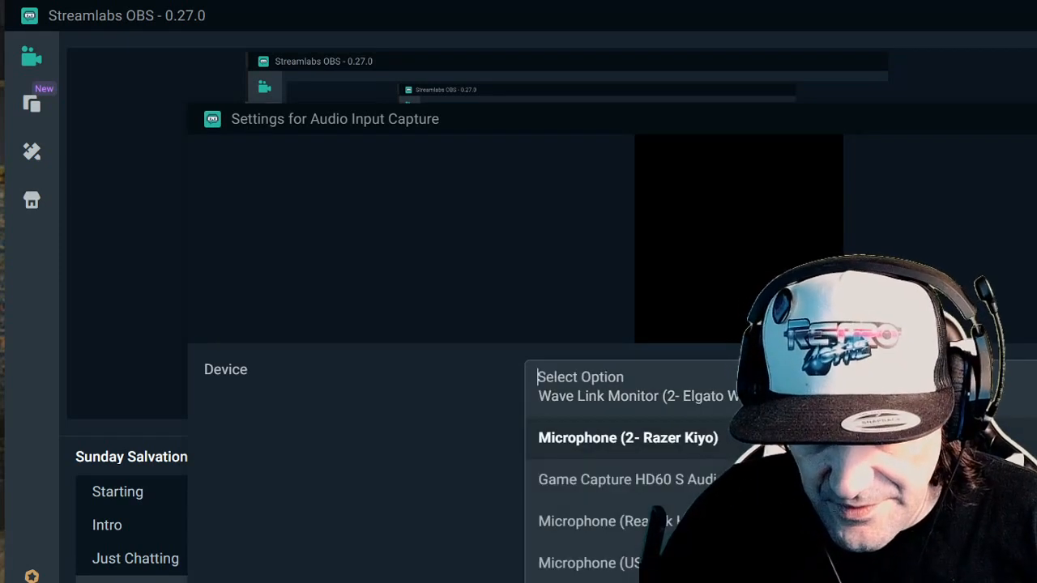
{"action": "left_click", "coordinate": [590, 563]}
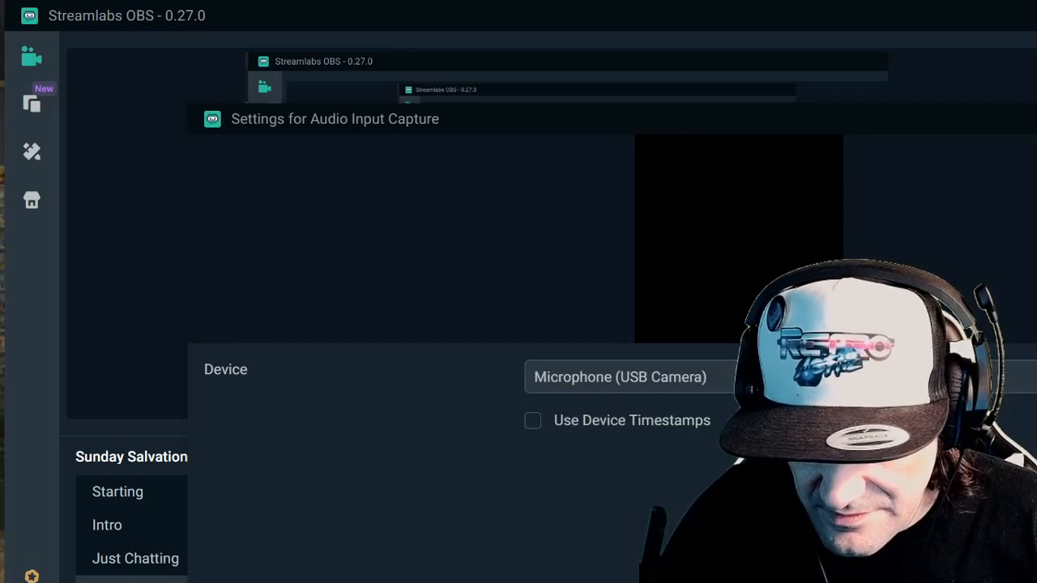
{"action": "left_click", "coordinate": [1029, 575]}
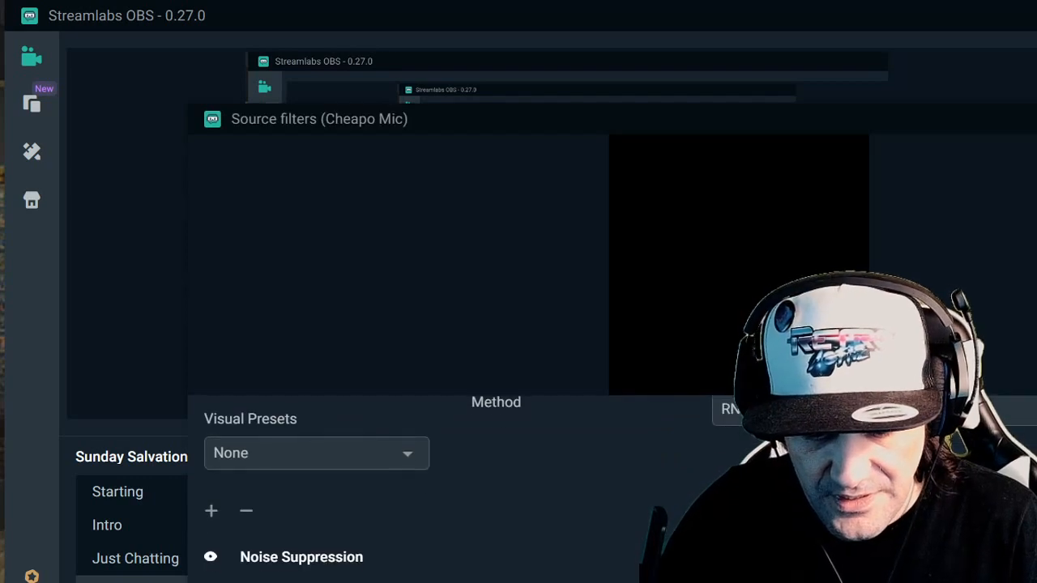
- Open ReaEQ from the Cheapo Mic filters and change the type of bands 1 and 4 to Band
{"action": "left_click", "coordinate": [299, 581]}
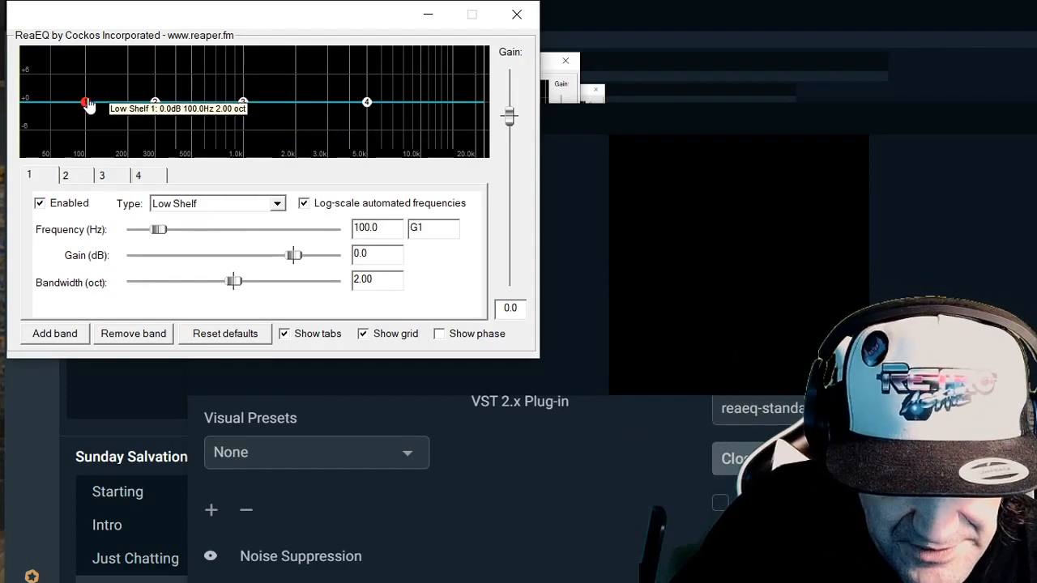
{"action": "left_click", "coordinate": [207, 205]}
{"action": "left_click", "coordinate": [208, 238]}
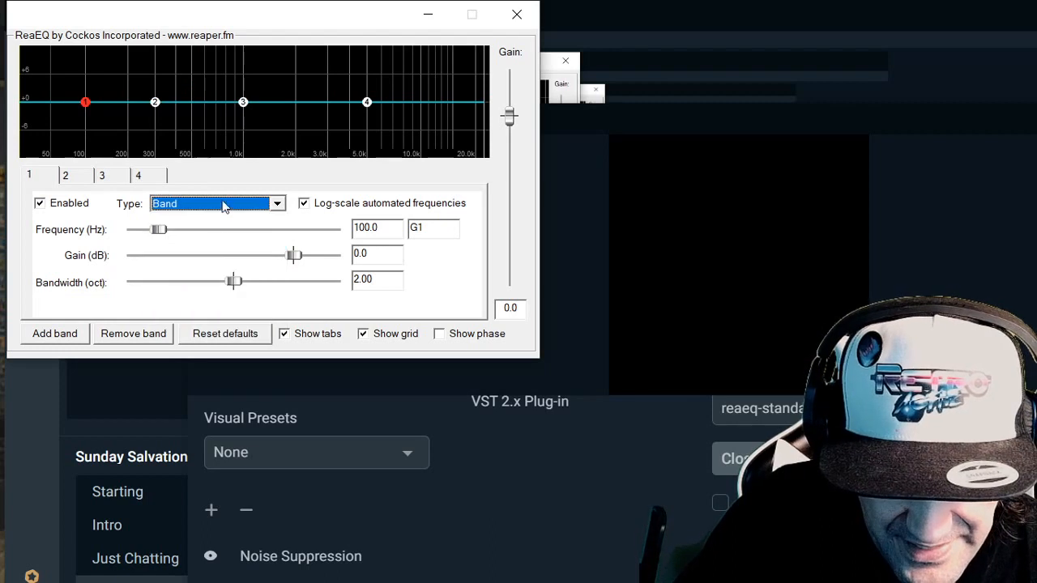
{"action": "left_click", "coordinate": [366, 103]}
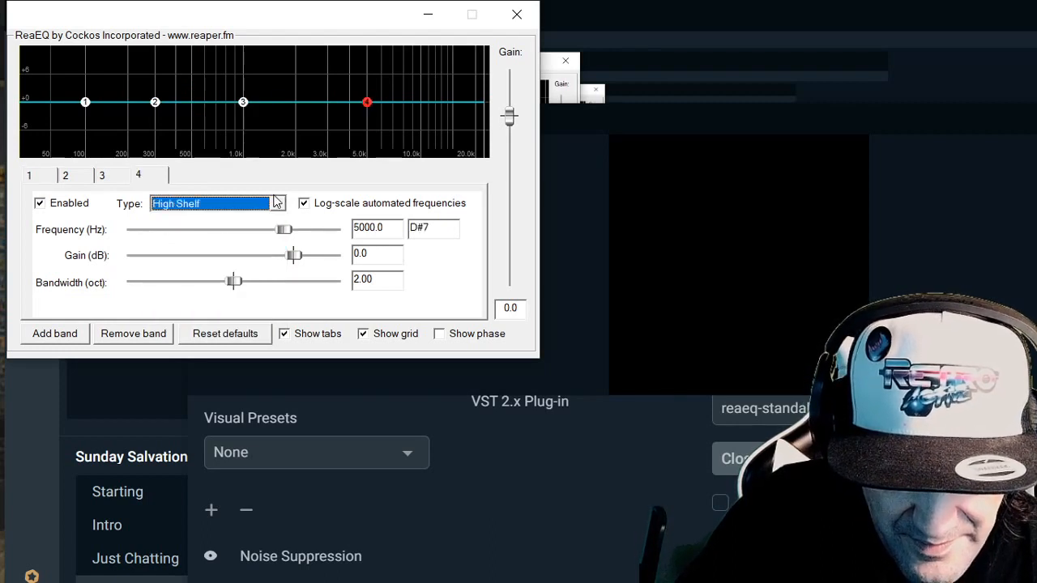
{"action": "left_click", "coordinate": [277, 203]}
{"action": "left_click", "coordinate": [246, 246]}
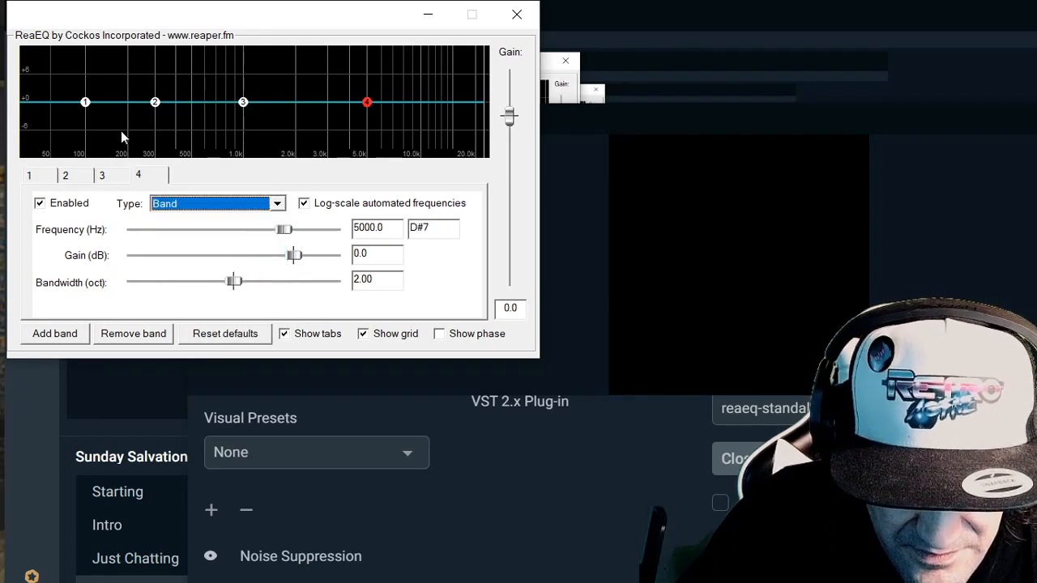
- Boost bands 1, 3 (about 3.2 dB at 1139 Hz) and 4 (about 2.8 dB at 5199 Hz), and cut band 2 slightly
{"action": "left_click_drag", "start_coordinate": [86, 103], "coordinate": [95, 86]}
{"action": "mouse_move", "coordinate": [154, 104]}
{"action": "left_mouse_down"}
{"action": "mouse_move", "coordinate": [154, 120]}
{"action": "mouse_move", "coordinate": [155, 112]}
{"action": "left_mouse_up"}
{"action": "left_click_drag", "start_coordinate": [241, 104], "coordinate": [252, 91]}
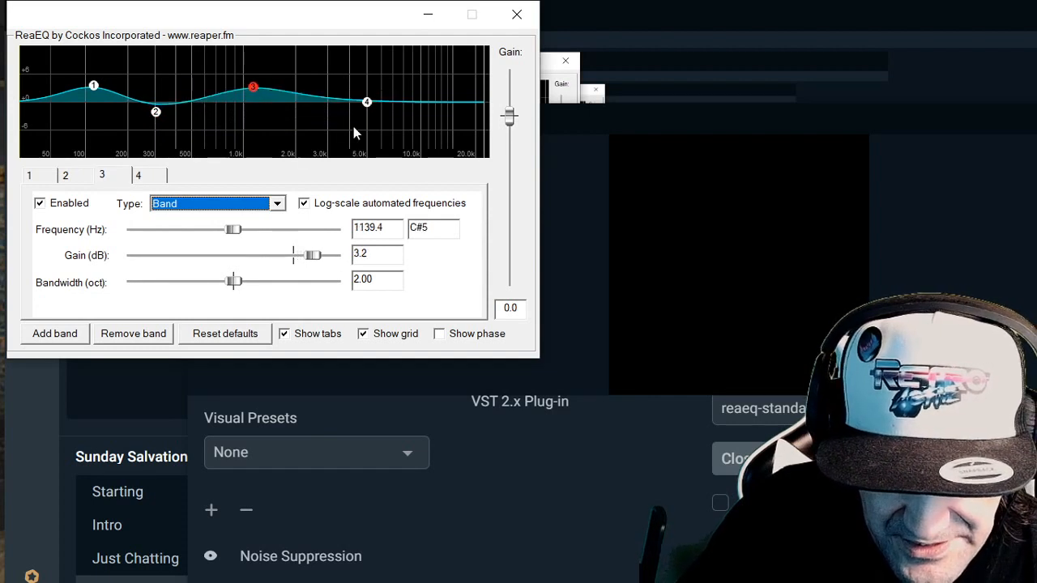
{"action": "left_click_drag", "start_coordinate": [365, 103], "coordinate": [370, 92]}
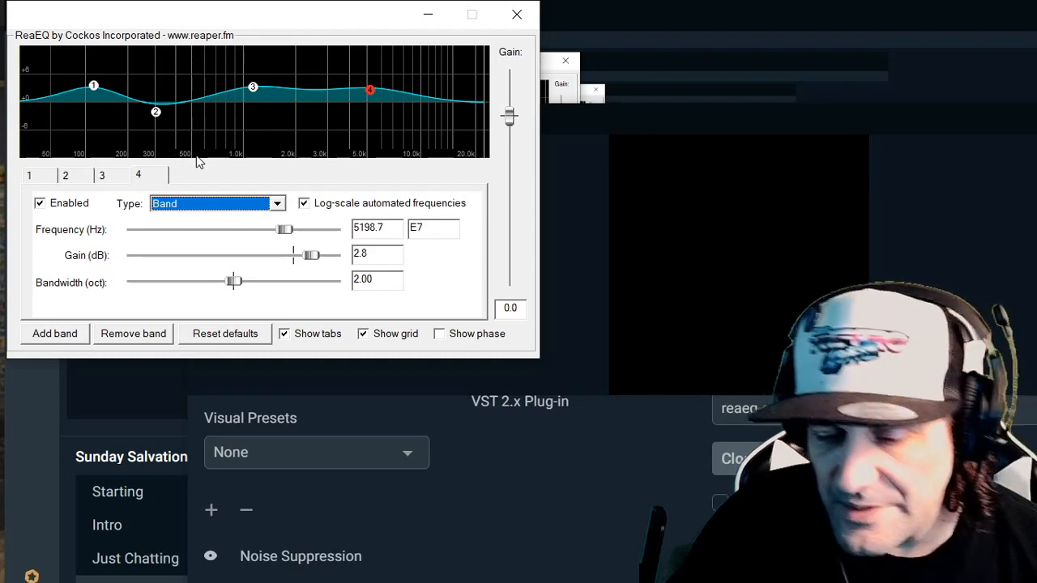
- Lower band 1 to about 2.4 dB, cut band 2 to about -6.0 dB at 313 Hz, and raise band 3 and band 4 (about 4.4 dB)
{"action": "left_click_drag", "start_coordinate": [94, 88], "coordinate": [95, 95]}
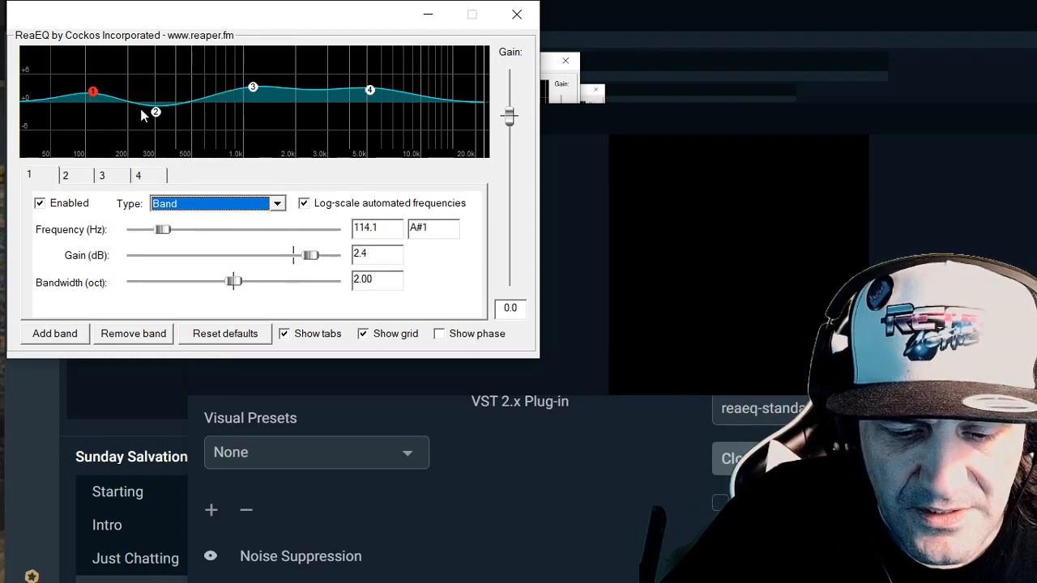
{"action": "left_click_drag", "start_coordinate": [155, 116], "coordinate": [158, 136]}
{"action": "left_click_drag", "start_coordinate": [254, 89], "coordinate": [256, 79]}
{"action": "mouse_move", "coordinate": [371, 87]}
{"action": "left_mouse_down"}
{"action": "mouse_move", "coordinate": [377, 78]}
{"action": "mouse_move", "coordinate": [378, 95]}
{"action": "mouse_move", "coordinate": [364, 99]}
{"action": "mouse_move", "coordinate": [374, 88]}
{"action": "left_mouse_up"}
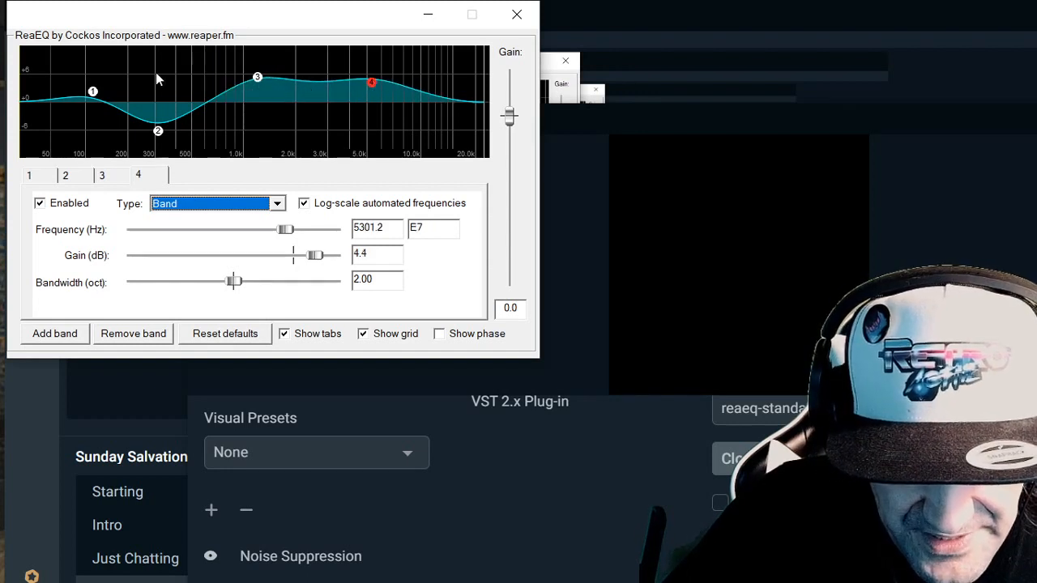
- Move EQ band 3 to a slightly lower frequency and gain, and raise band 1's gain to about 4.5 dB
{"action": "mouse_move", "coordinate": [257, 78]}
{"action": "left_mouse_down"}
{"action": "mouse_move", "coordinate": [260, 121]}
{"action": "mouse_move", "coordinate": [266, 107]}
{"action": "mouse_move", "coordinate": [252, 80]}
{"action": "left_mouse_up"}
{"action": "left_click", "coordinate": [158, 130]}
{"action": "left_click_drag", "start_coordinate": [93, 92], "coordinate": [96, 87]}
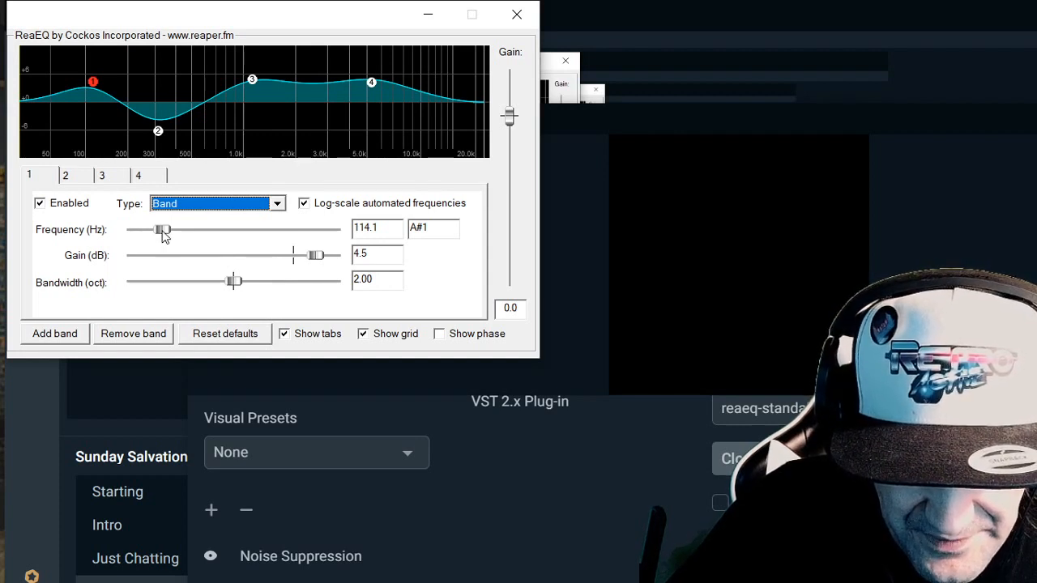
- Set EQ band 1 to about 72.5 Hz with 3.1 dB gain, and set band 2's frequency to about 200.9 Hz
{"action": "left_click_drag", "start_coordinate": [163, 232], "coordinate": [153, 233]}
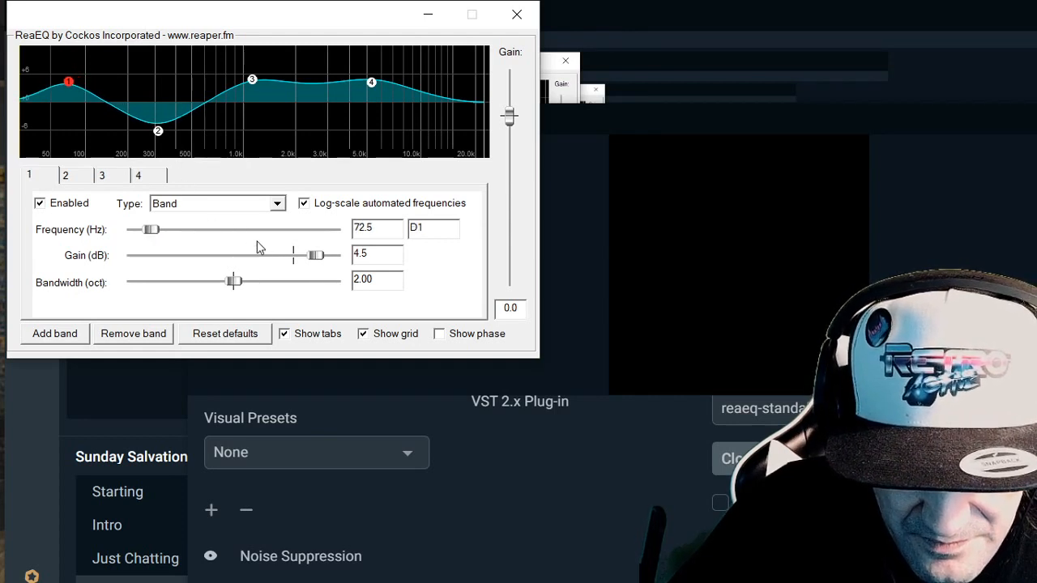
{"action": "left_click_drag", "start_coordinate": [315, 258], "coordinate": [312, 258]}
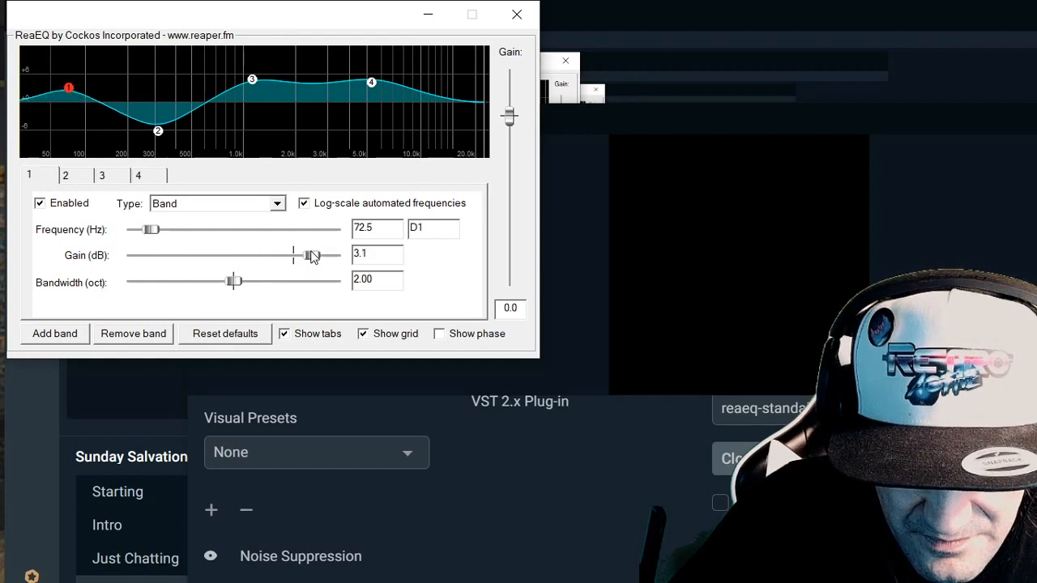
{"action": "left_click", "coordinate": [158, 131]}
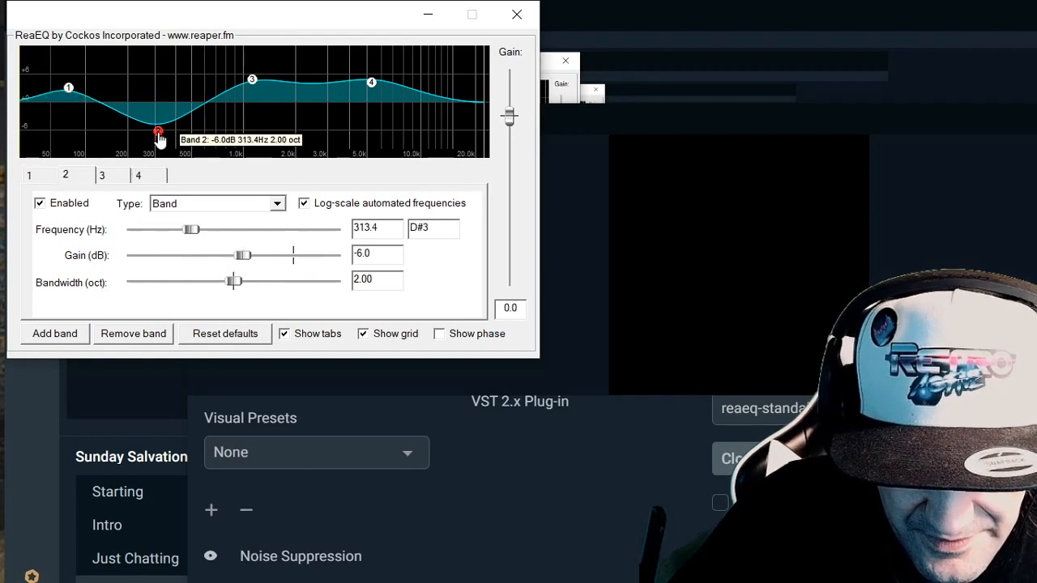
{"action": "left_click_drag", "start_coordinate": [192, 232], "coordinate": [179, 232]}
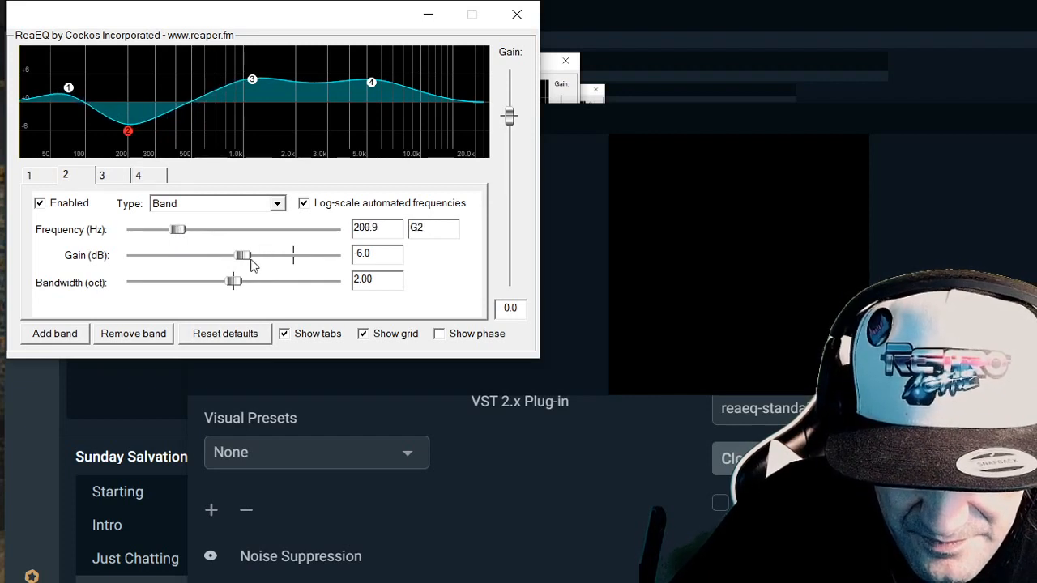
- Reduce EQ band 2's cut to -4.3 dB, lower band 3's boost, and set band 4 to about 1.8 dB at 5405.5 Hz
{"action": "left_click_drag", "start_coordinate": [242, 255], "coordinate": [250, 256]}
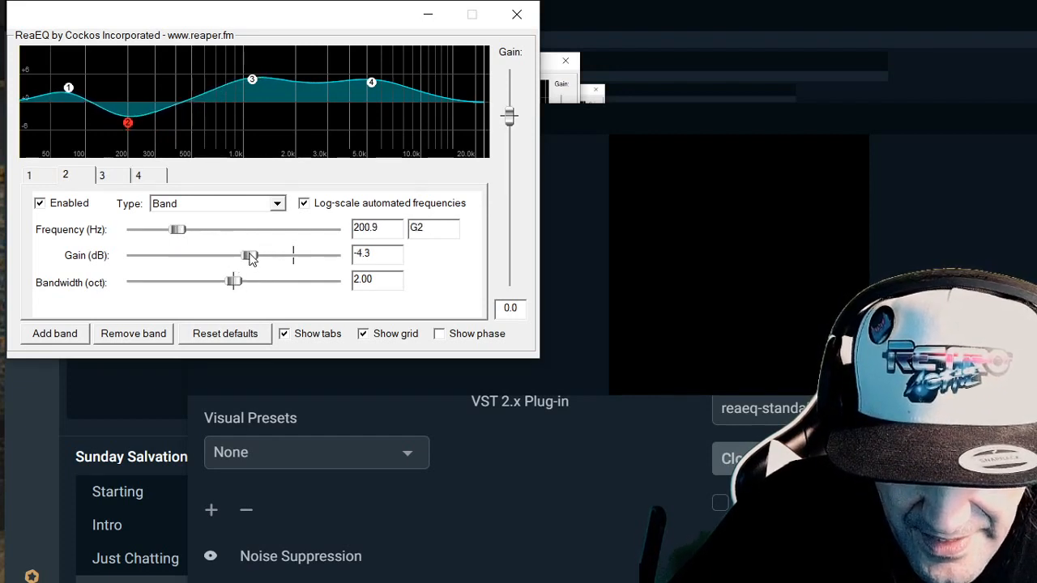
{"action": "left_click_drag", "start_coordinate": [253, 84], "coordinate": [256, 101]}
{"action": "left_click_drag", "start_coordinate": [370, 83], "coordinate": [376, 98]}
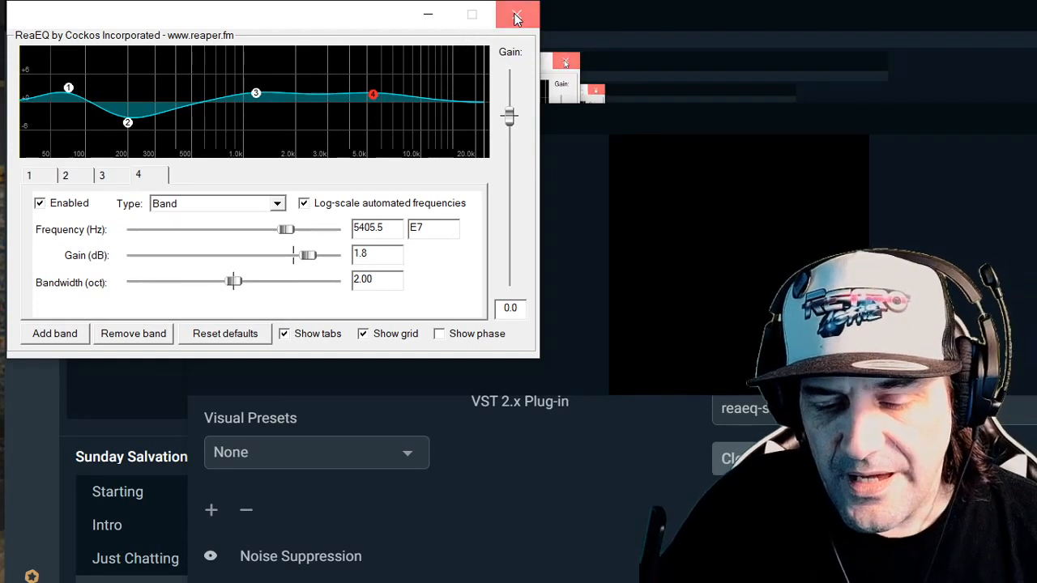
{"action": "left_click", "coordinate": [516, 15]}
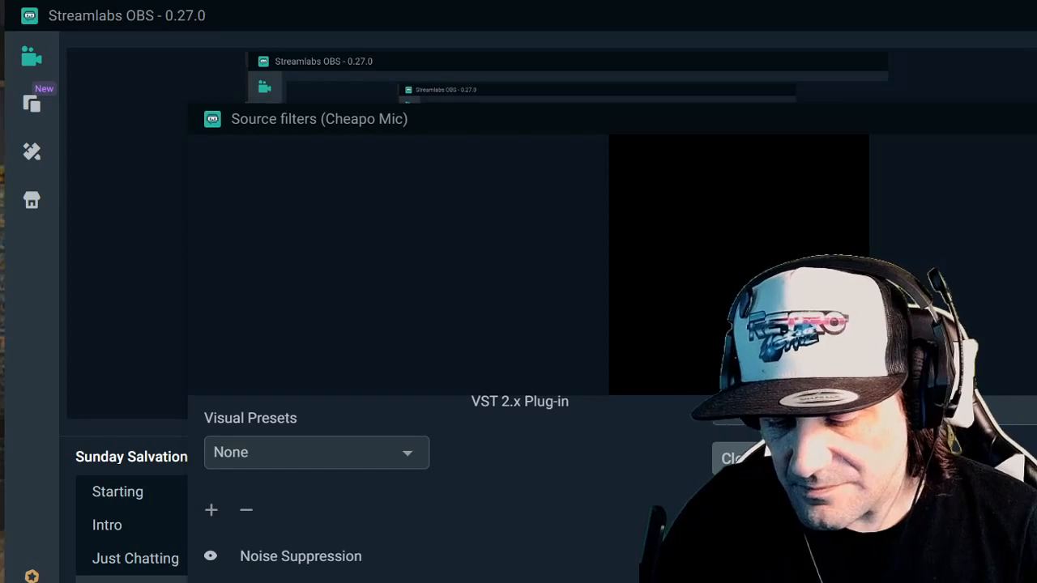
- Close the Cheapo Mic filters and check the sources' volume and monitoring settings in Advanced Audio Settings
{"action": "key", "text": "Escape"}
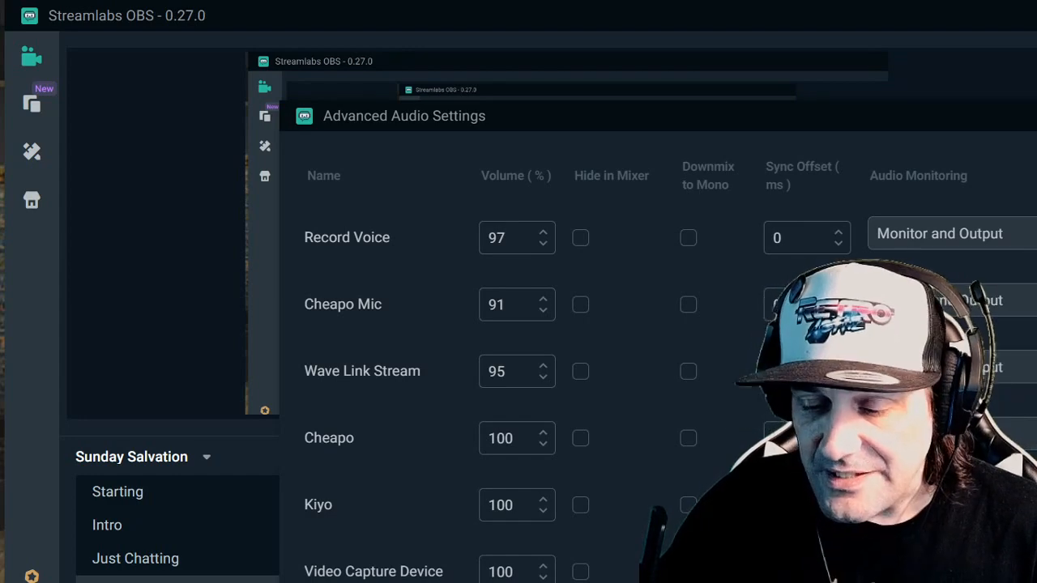
{"action": "key", "text": "Escape"}
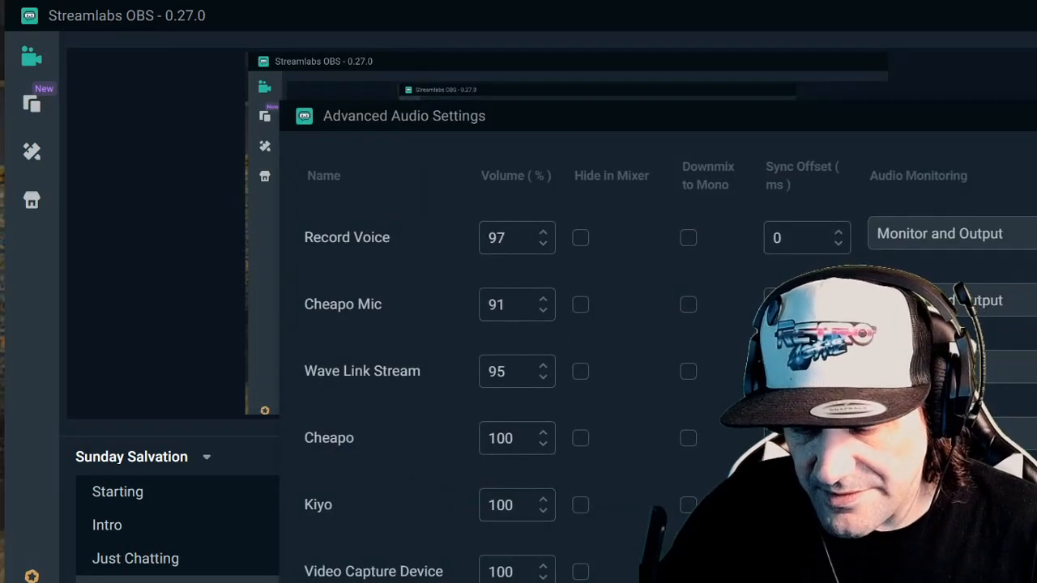
{"action": "key", "text": "Escape"}
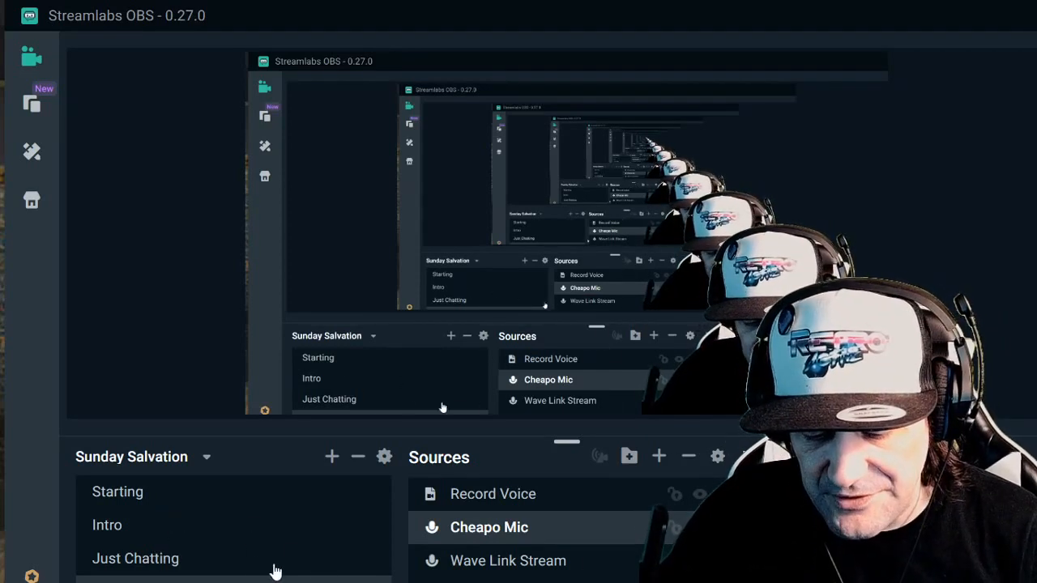
{"action": "left_click", "coordinate": [255, 565]}
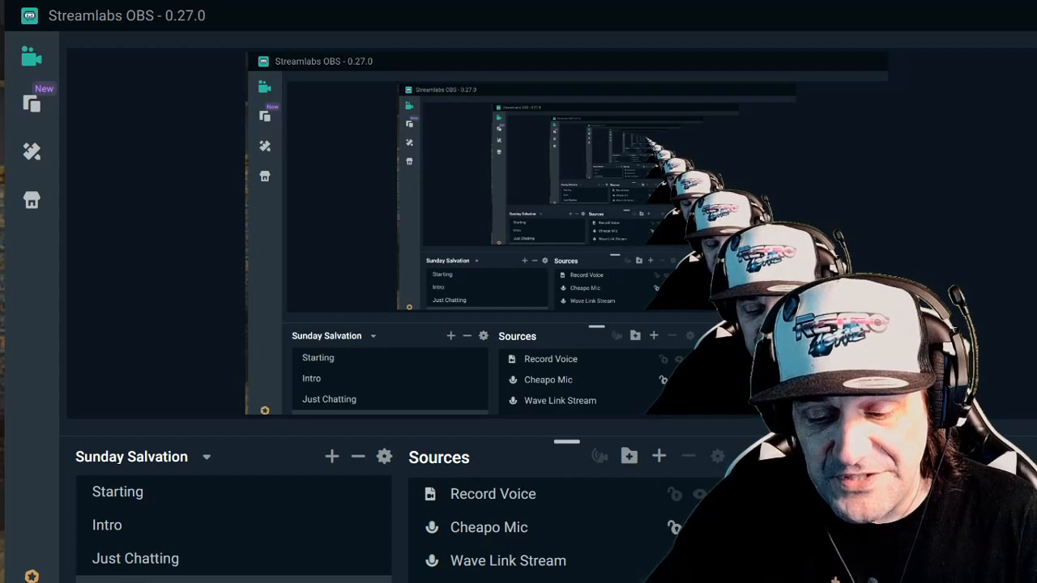
{"action": "left_click", "coordinate": [648, 535]}
{"action": "right_click", "coordinate": [699, 527]}
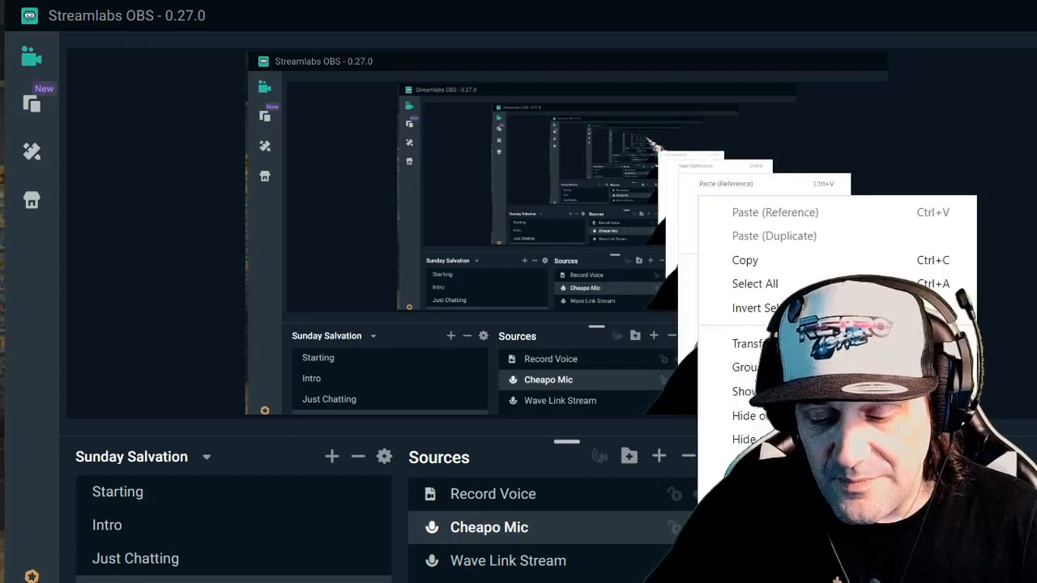
{"action": "mouse_move", "coordinate": [773, 353]}
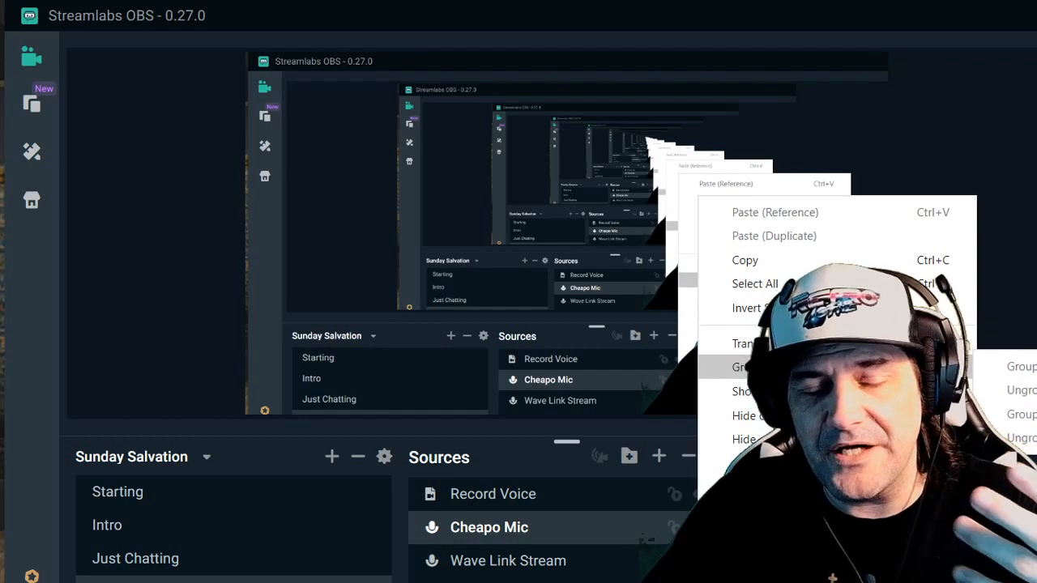
- Open the filters of the Record Voice source and remove its ReaGate and ReaComp filters
{"action": "left_click", "coordinate": [502, 504]}
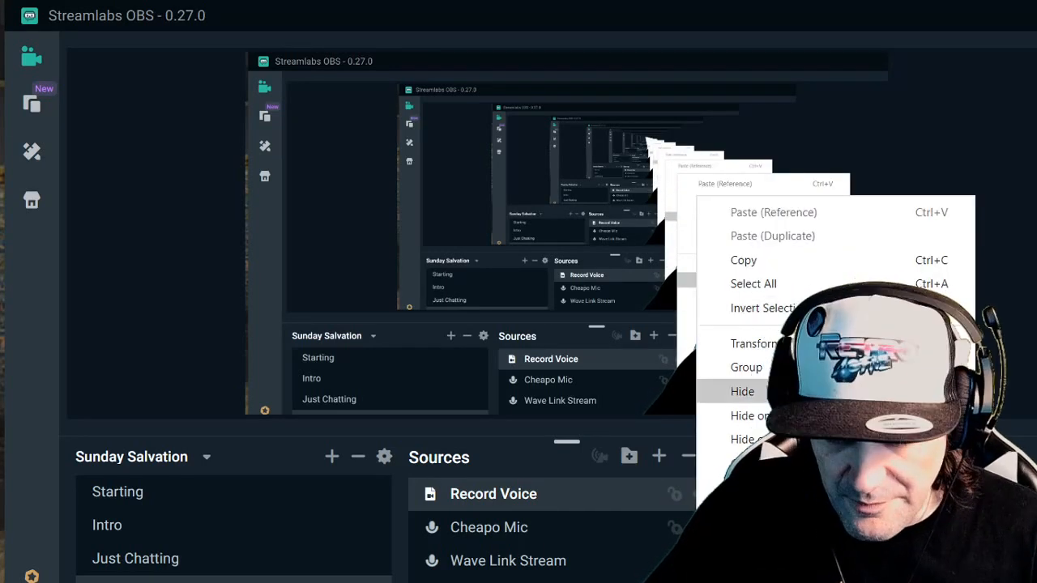
{"action": "left_click", "coordinate": [750, 534]}
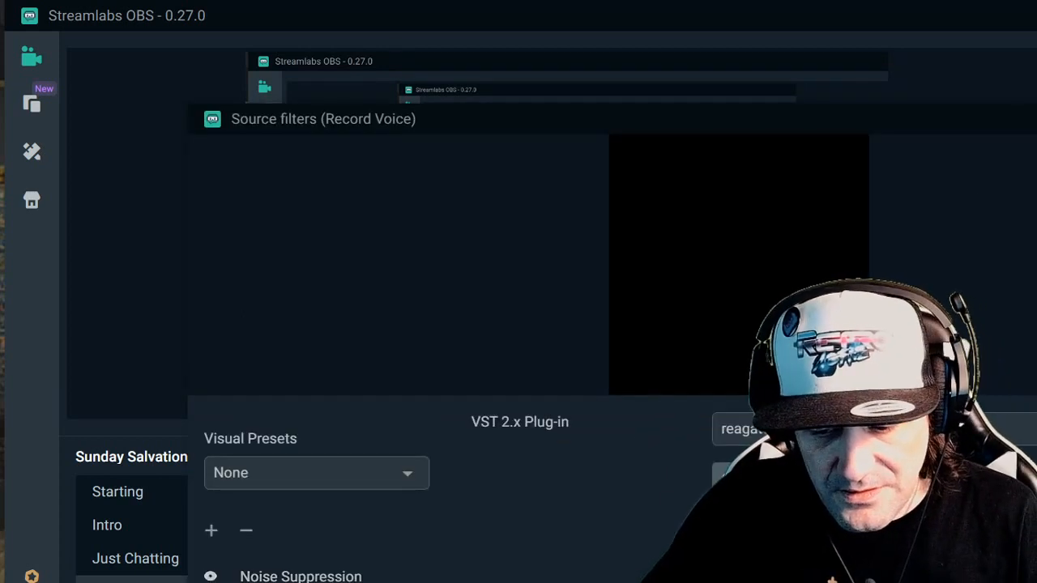
{"action": "left_click", "coordinate": [251, 543]}
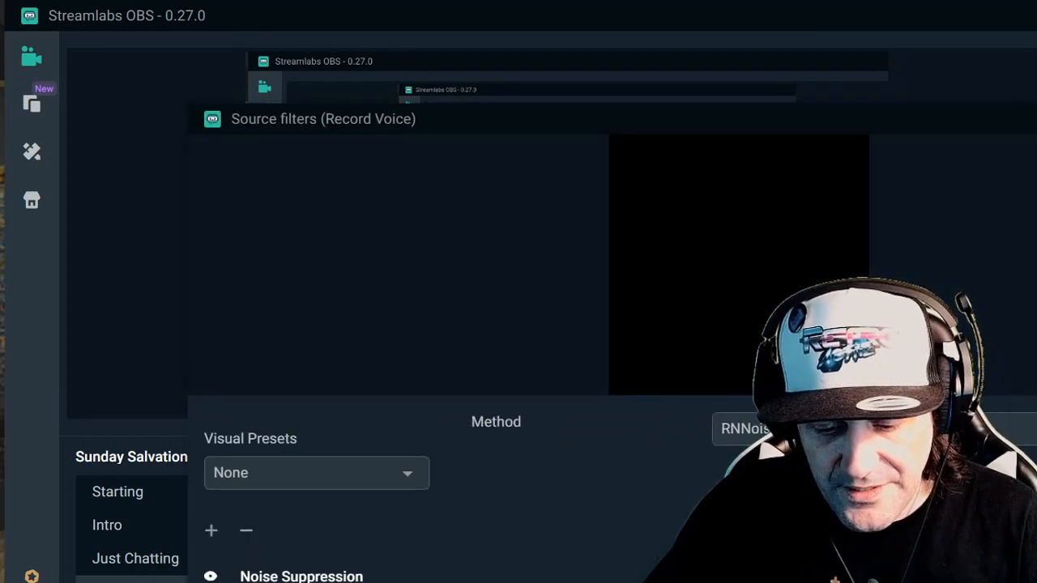
{"action": "left_click", "coordinate": [284, 582]}
{"action": "left_click", "coordinate": [249, 535]}
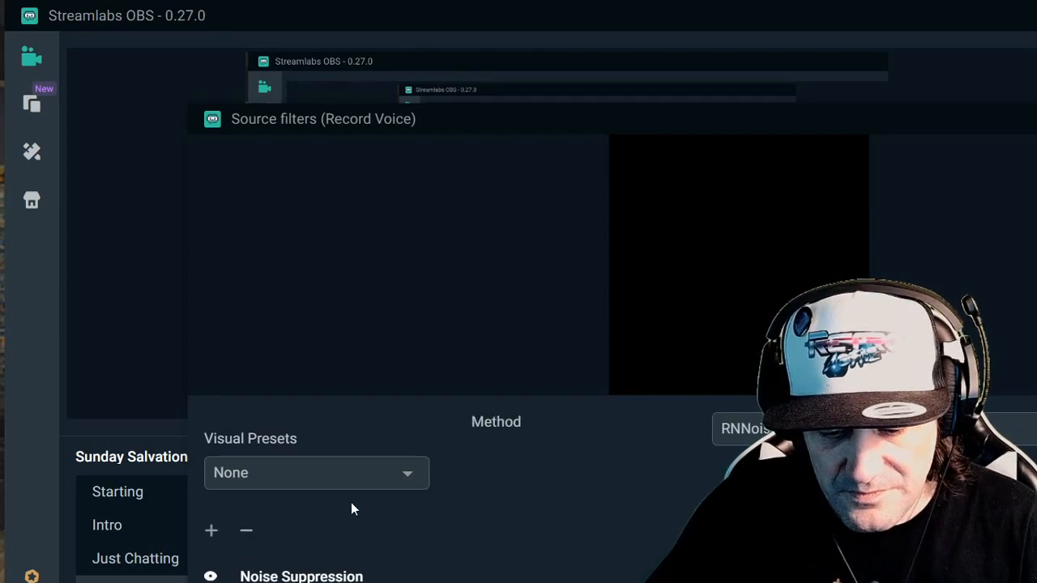
- Add a Noise Gate filter with its default name to the Record Voice source
{"action": "left_click", "coordinate": [209, 531]}
{"action": "left_click", "coordinate": [633, 258]}
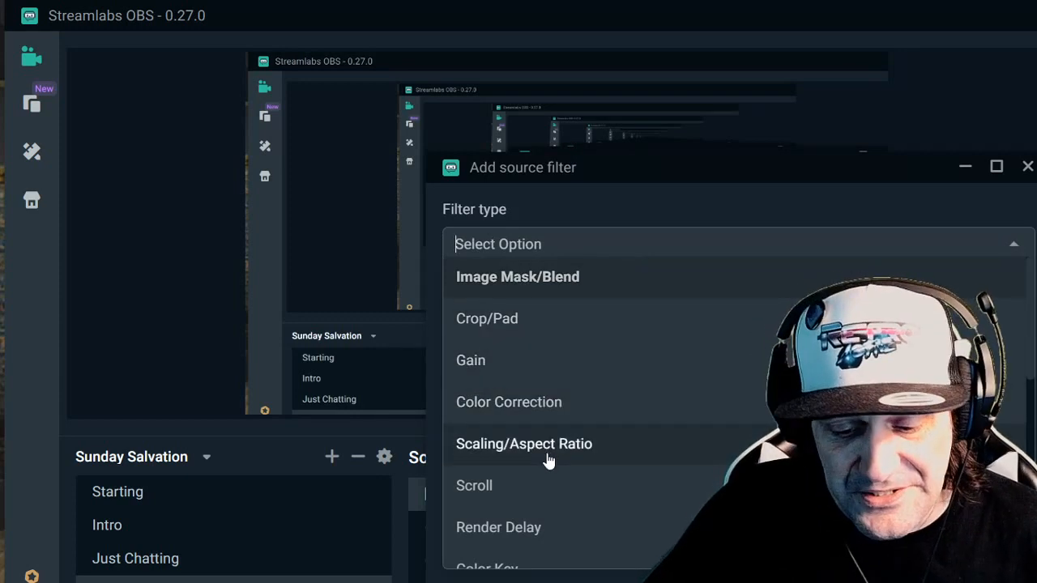
{"action": "scroll", "coordinate": [548, 459], "scroll_direction": "down", "scroll_amount": 1}
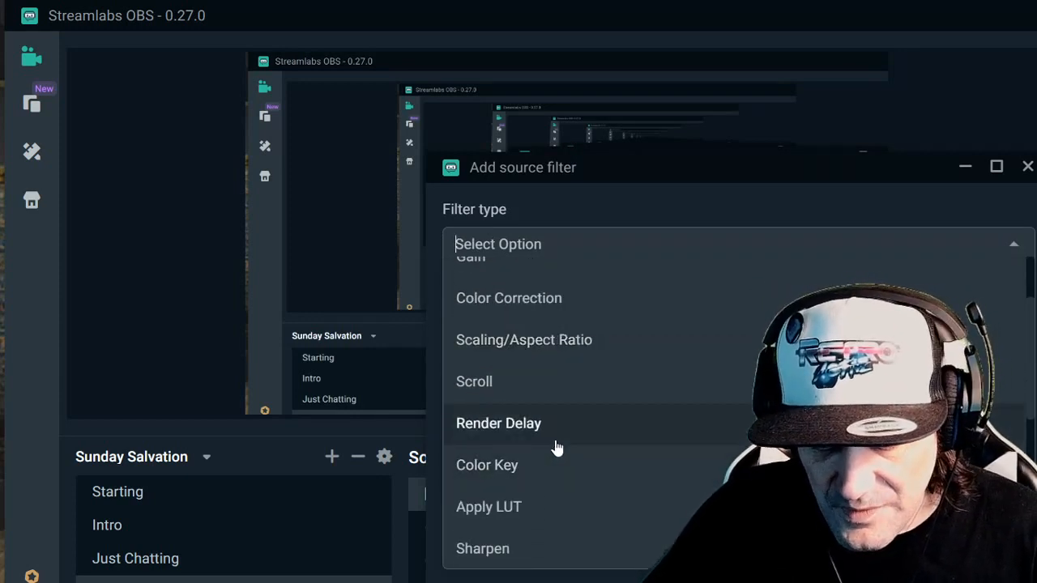
{"action": "scroll", "coordinate": [555, 447], "scroll_direction": "down", "scroll_amount": 1}
{"action": "scroll", "coordinate": [559, 497], "scroll_direction": "down", "scroll_amount": 1}
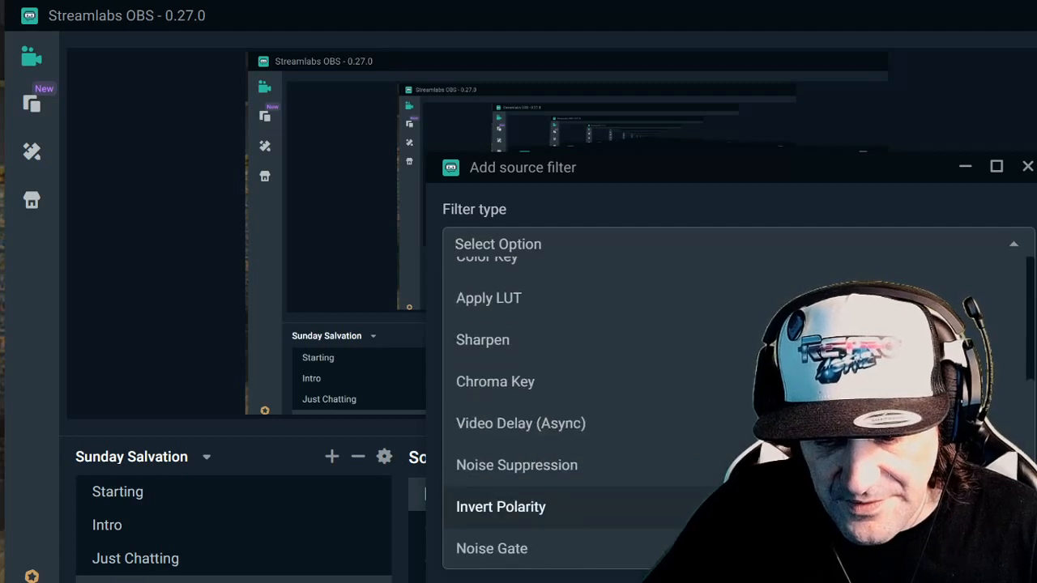
{"action": "scroll", "coordinate": [664, 463], "scroll_direction": "down", "scroll_amount": 1}
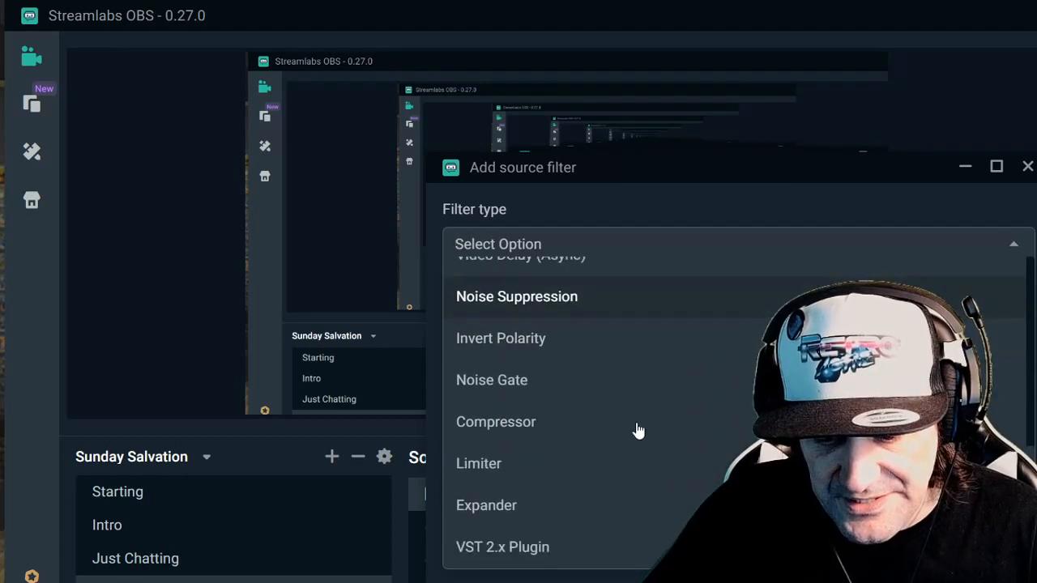
{"action": "left_click", "coordinate": [619, 393]}
{"action": "key", "text": "Return"}
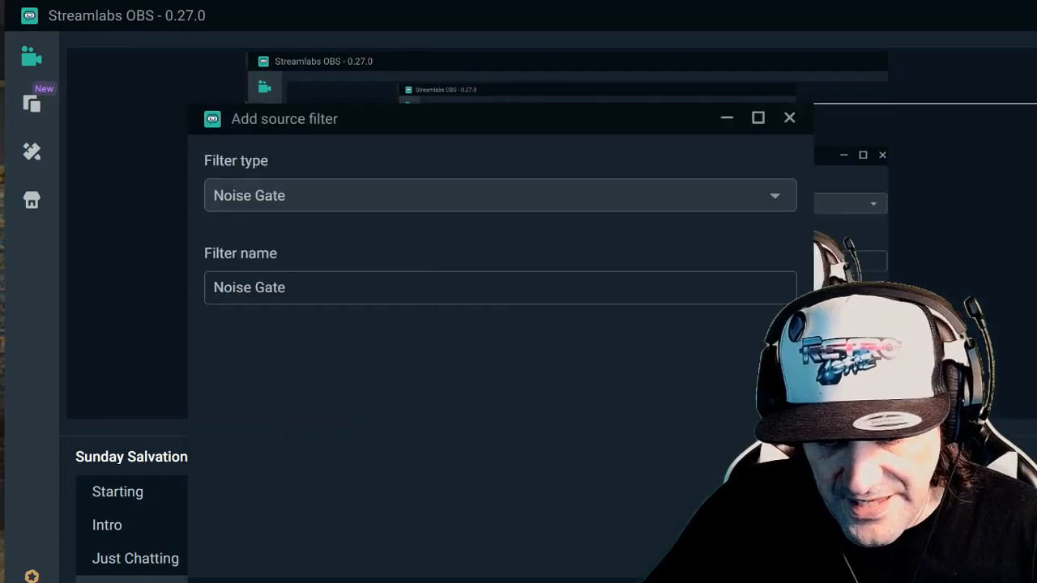
- Add a Compressor filter to the Record Voice source
{"action": "left_click", "coordinate": [212, 531]}
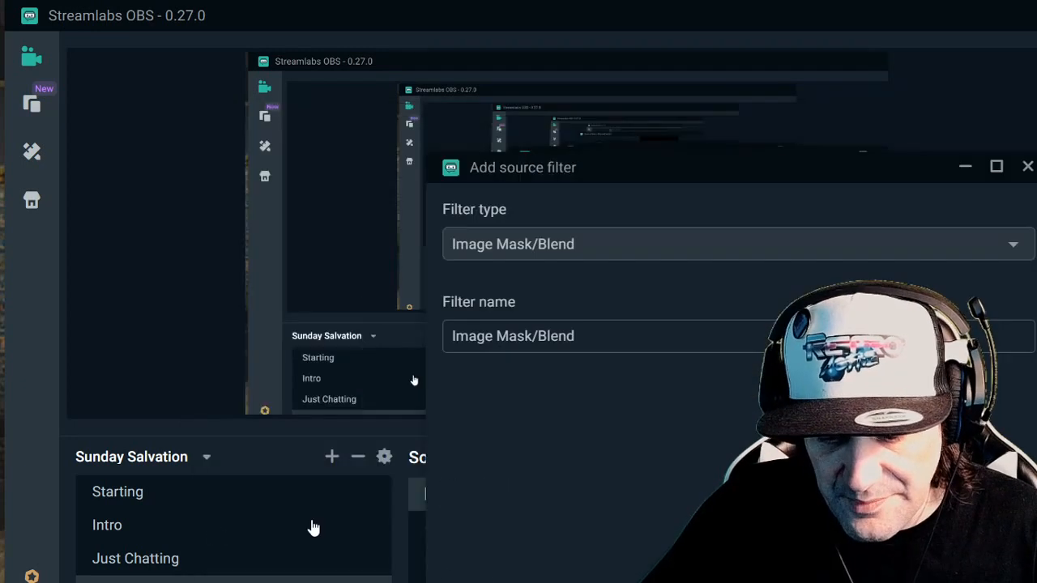
{"action": "left_click", "coordinate": [648, 244]}
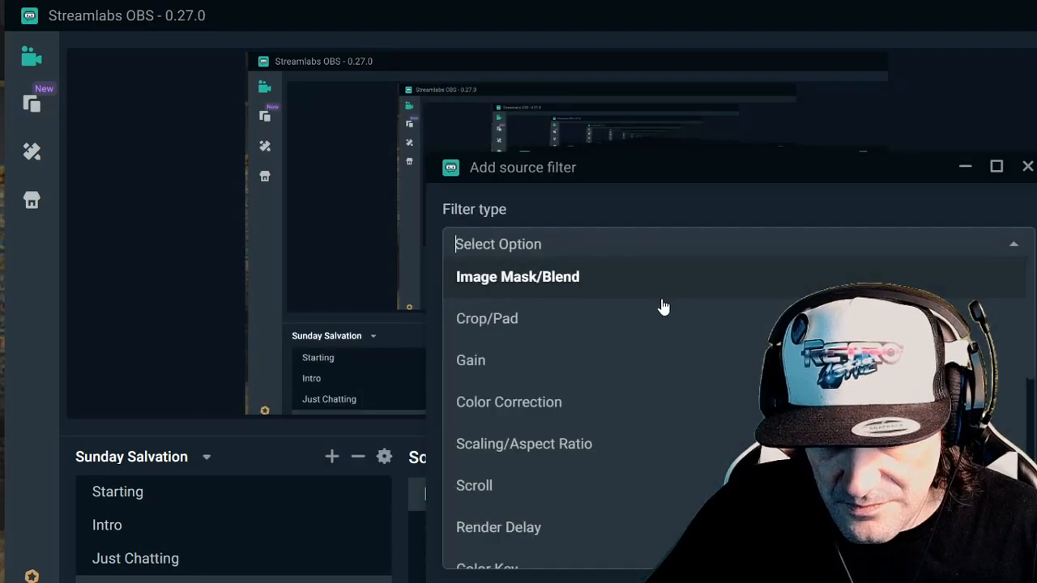
{"action": "scroll", "coordinate": [660, 388], "scroll_direction": "down", "scroll_amount": 6}
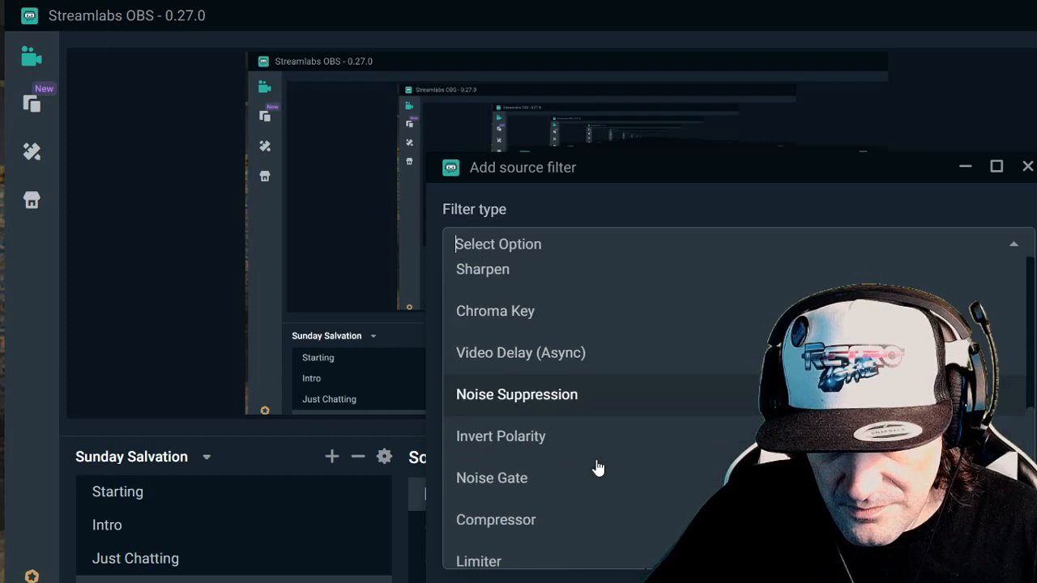
{"action": "left_click", "coordinate": [598, 446]}
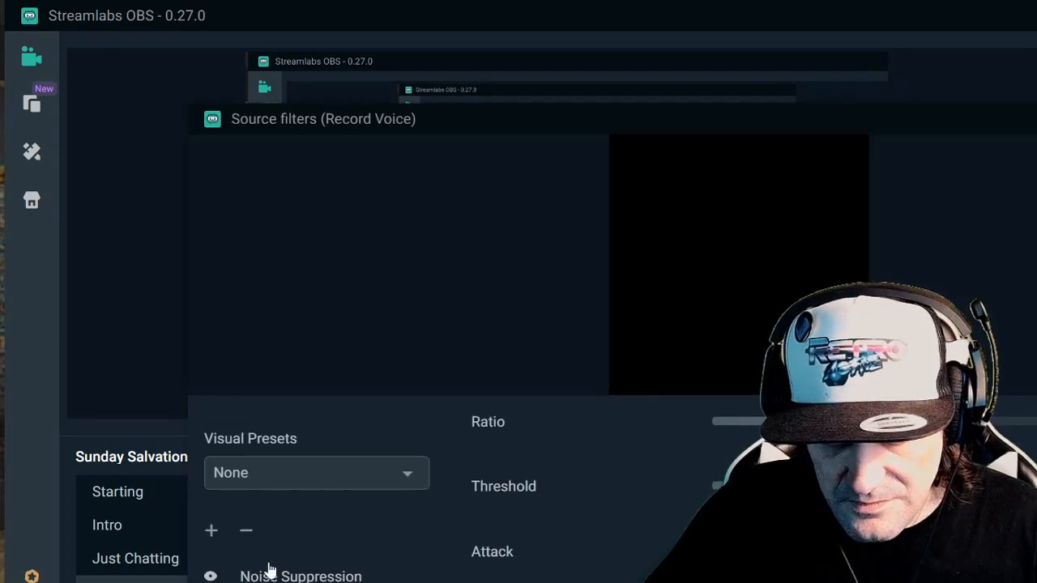
- View the settings of the ReaEQ and Noise Gate filters on Record Voice, and close the filters window
{"action": "scroll", "coordinate": [316, 518], "scroll_direction": "down", "scroll_amount": 1}
{"action": "left_click", "coordinate": [300, 581]}
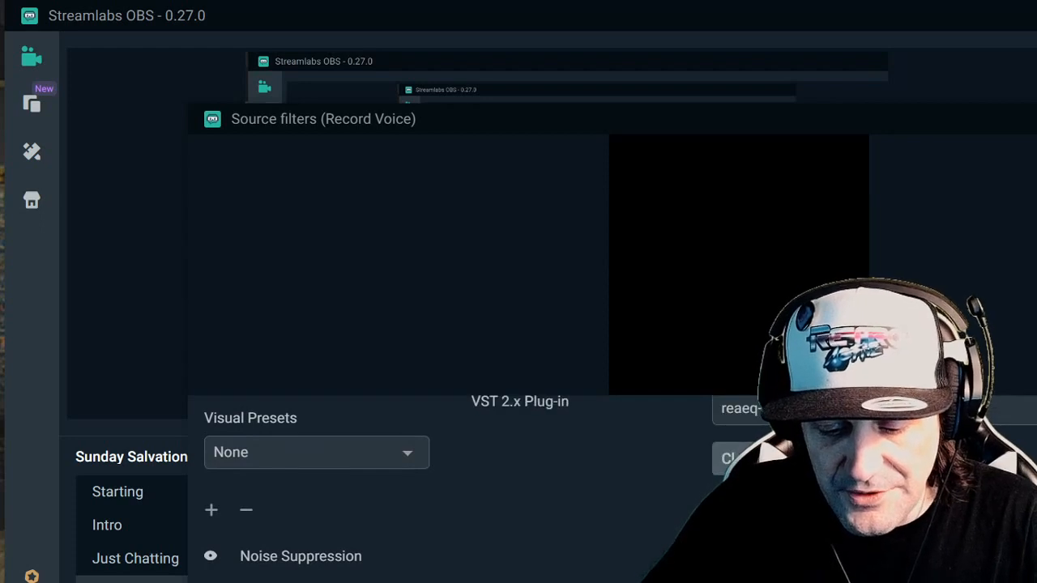
{"action": "left_click", "coordinate": [300, 582]}
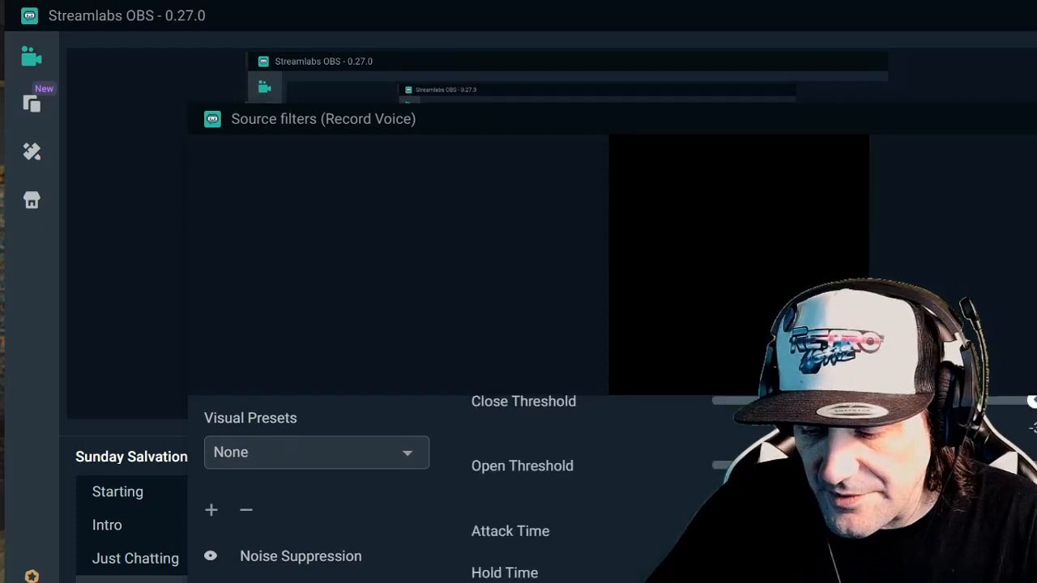
{"action": "key", "text": "Escape"}
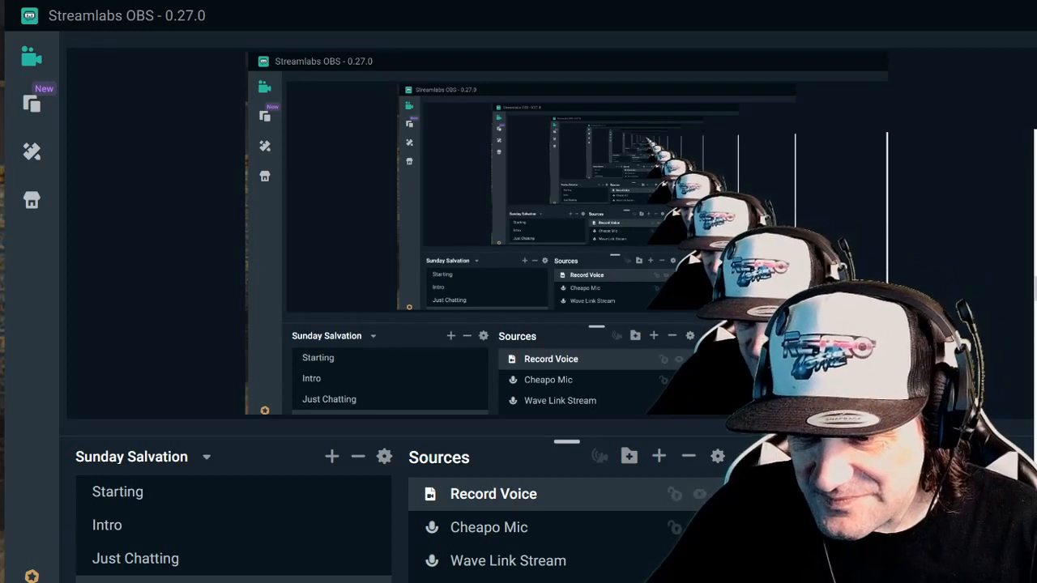
- Reopen the Record Voice filters and compare the settings of the ReaEQ, Compressor and Noise Gate filters
{"action": "left_click", "coordinate": [1035, 288]}
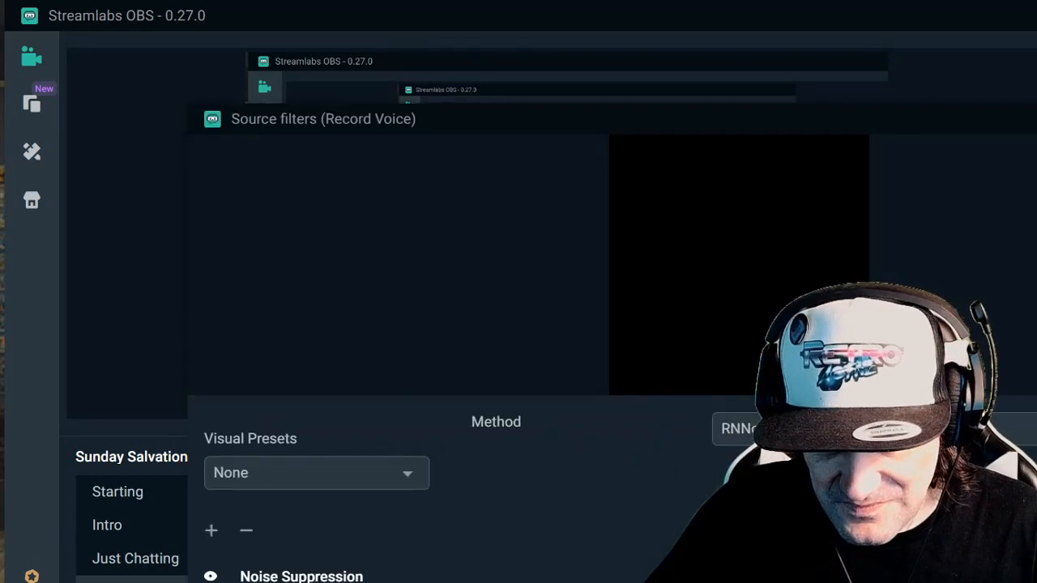
{"action": "scroll", "coordinate": [292, 577], "scroll_direction": "down", "scroll_amount": 1}
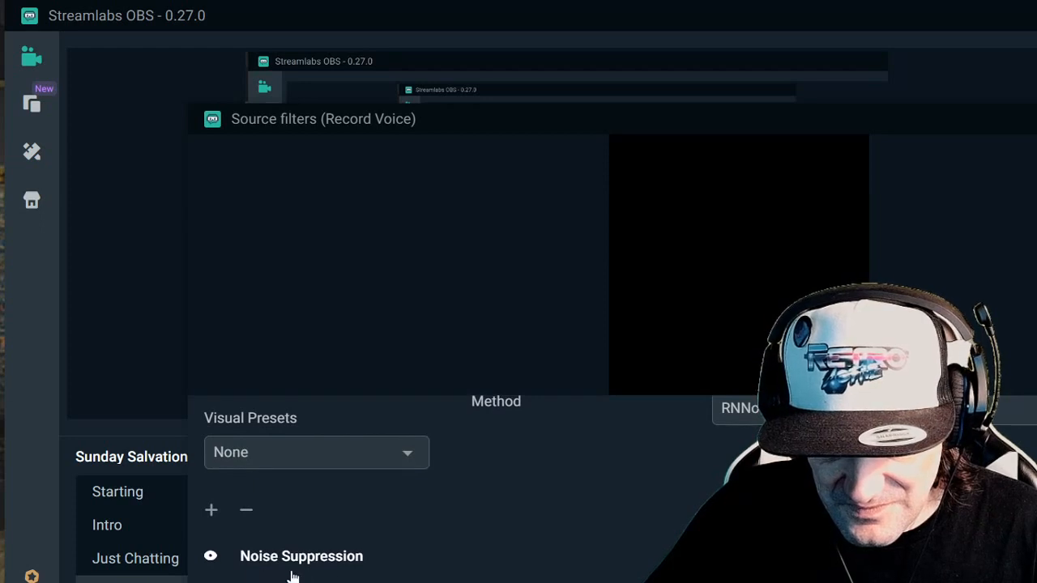
{"action": "left_click", "coordinate": [292, 582]}
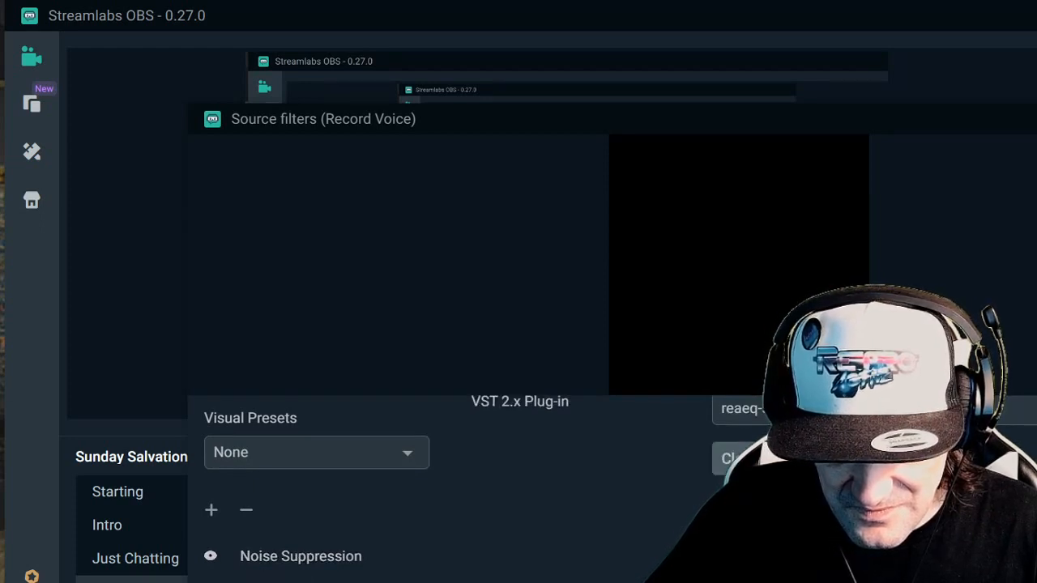
{"action": "left_click", "coordinate": [293, 582]}
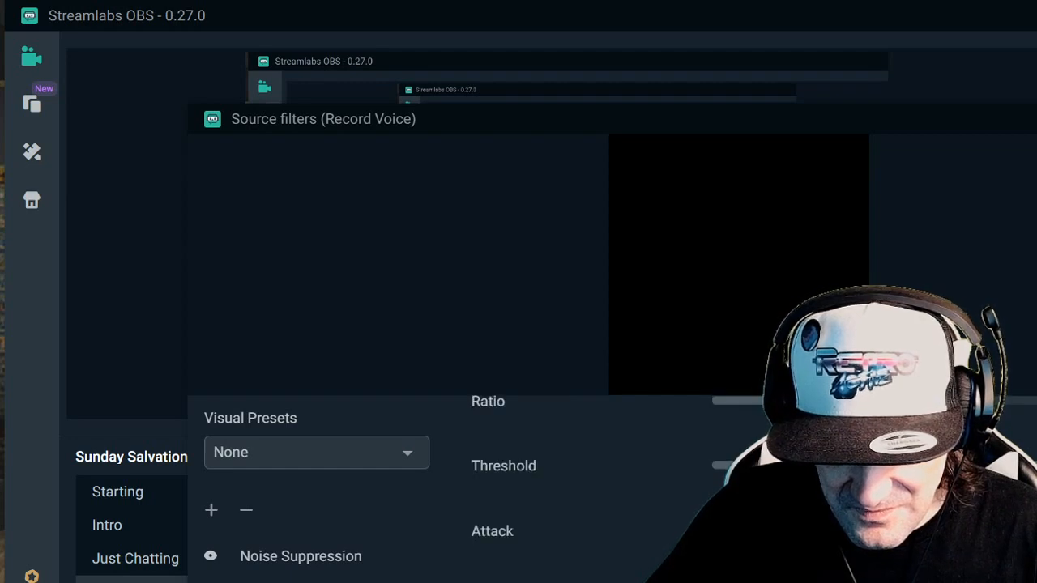
{"action": "left_click", "coordinate": [292, 582]}
{"action": "scroll", "coordinate": [293, 582], "scroll_direction": "up", "scroll_amount": 1}
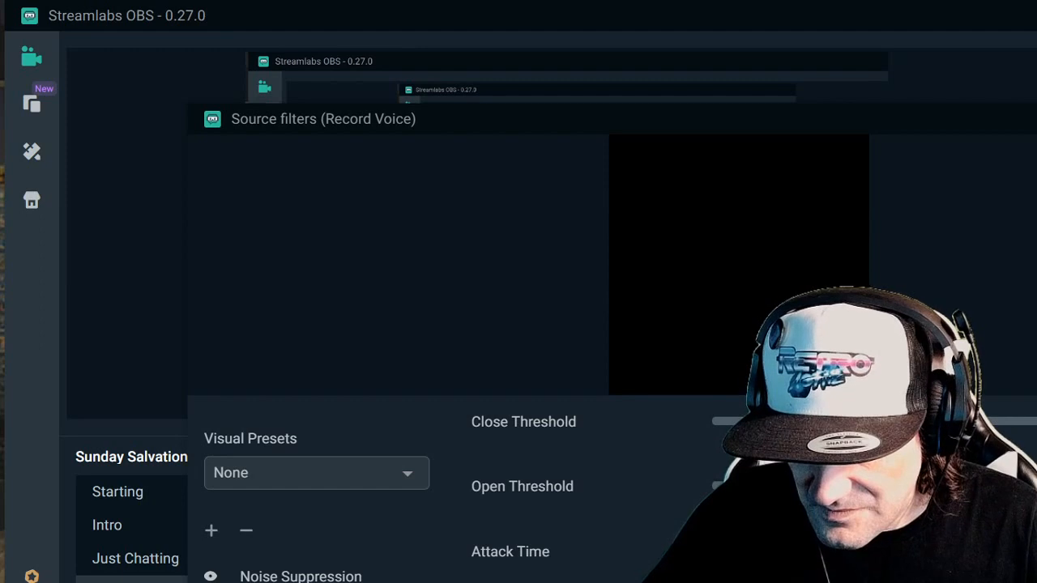
{"action": "left_click", "coordinate": [277, 582]}
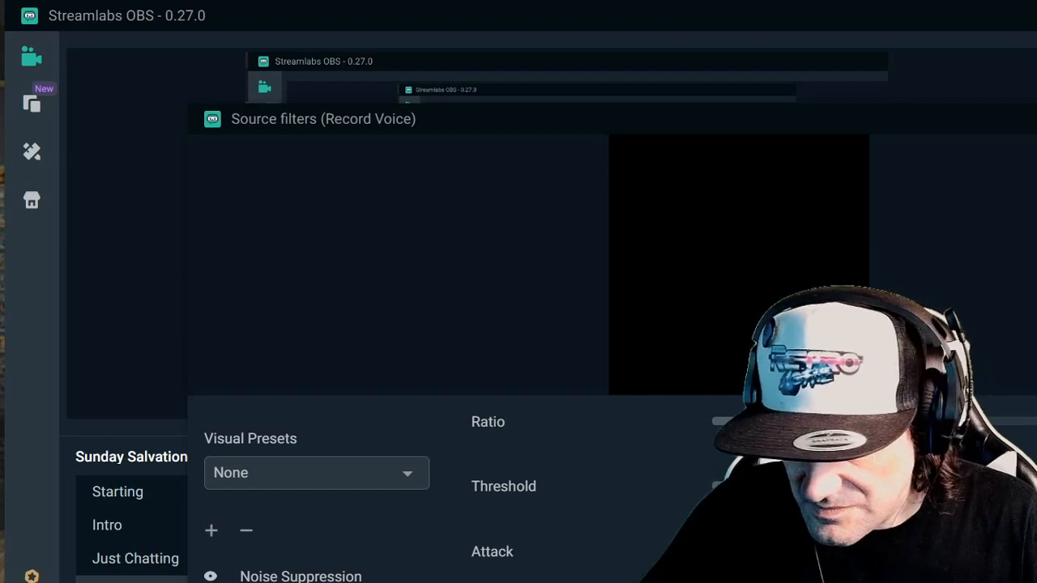
{"action": "key", "text": "Escape"}
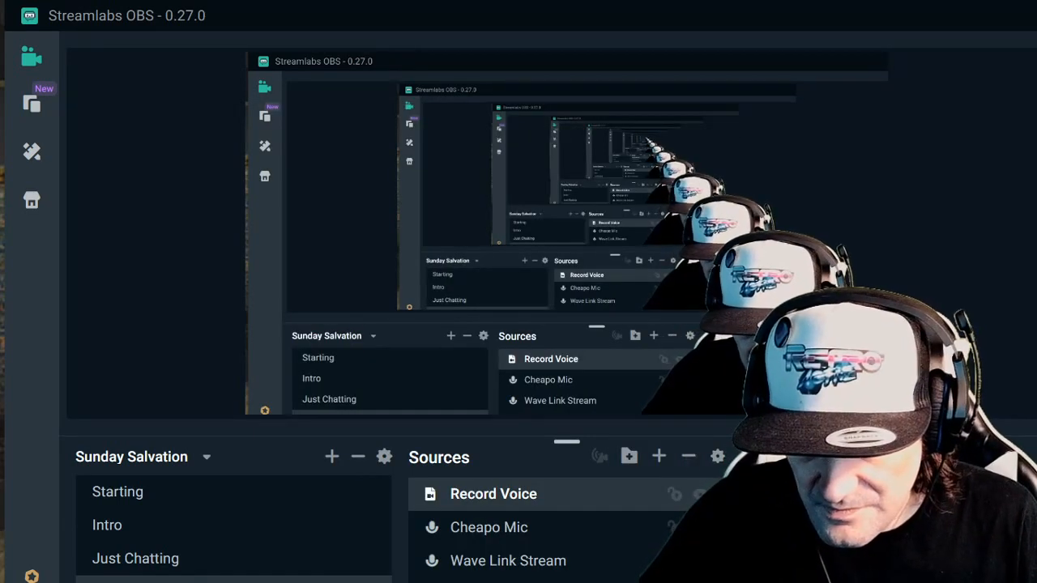
- Bring the Record Voice filters back up, select the ReaEQ filter and move the filters window upward to expose the filter list
{"action": "key", "text": "alt+Tab"}
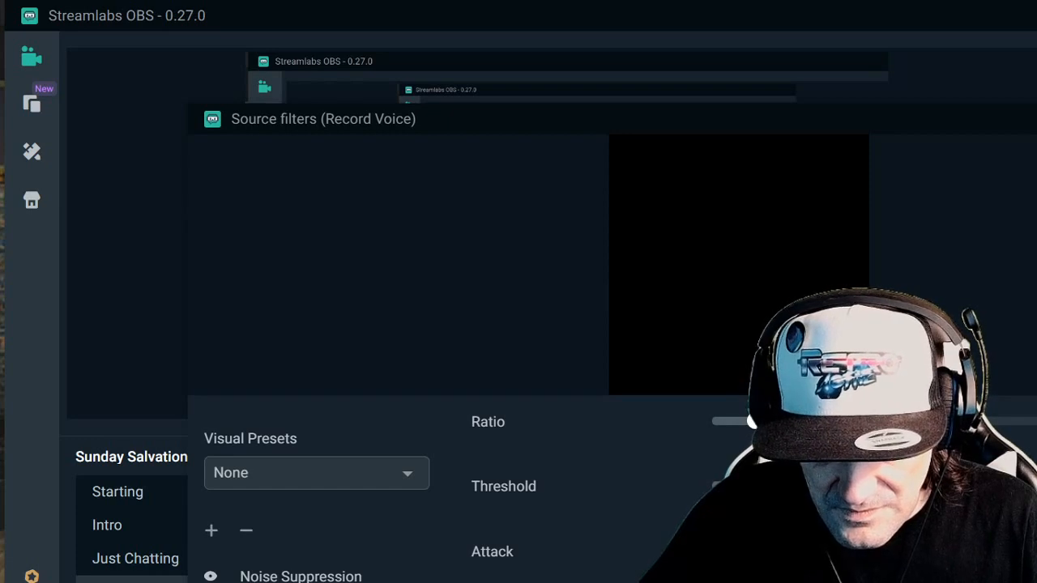
{"action": "scroll", "coordinate": [316, 526], "scroll_direction": "down", "scroll_amount": 1}
{"action": "left_click", "coordinate": [301, 581]}
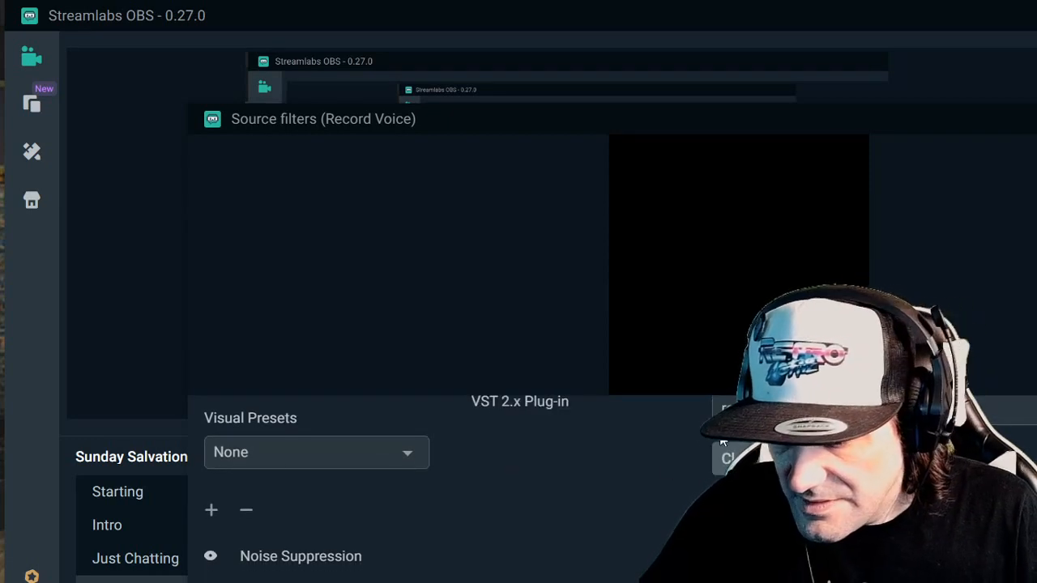
{"action": "left_click_drag", "start_coordinate": [748, 127], "coordinate": [741, 57]}
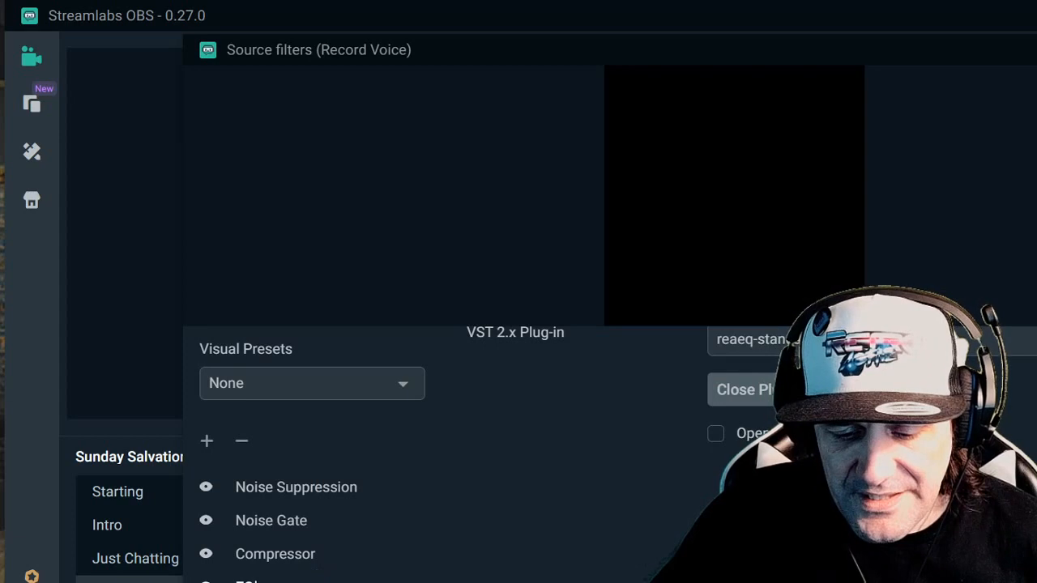
- Reshape Record Voice's ReaEQ curve: raise band 1, deepen band 2's cut, and move band 3 to about 1174 Hz at 4.1 dB gain
{"action": "left_click", "coordinate": [789, 389]}
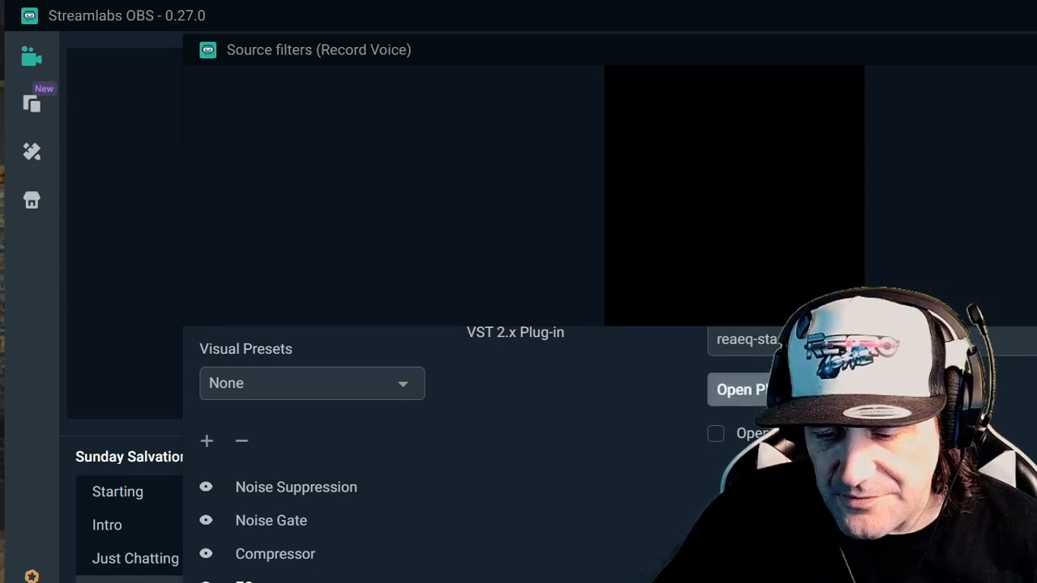
{"action": "left_click", "coordinate": [789, 390]}
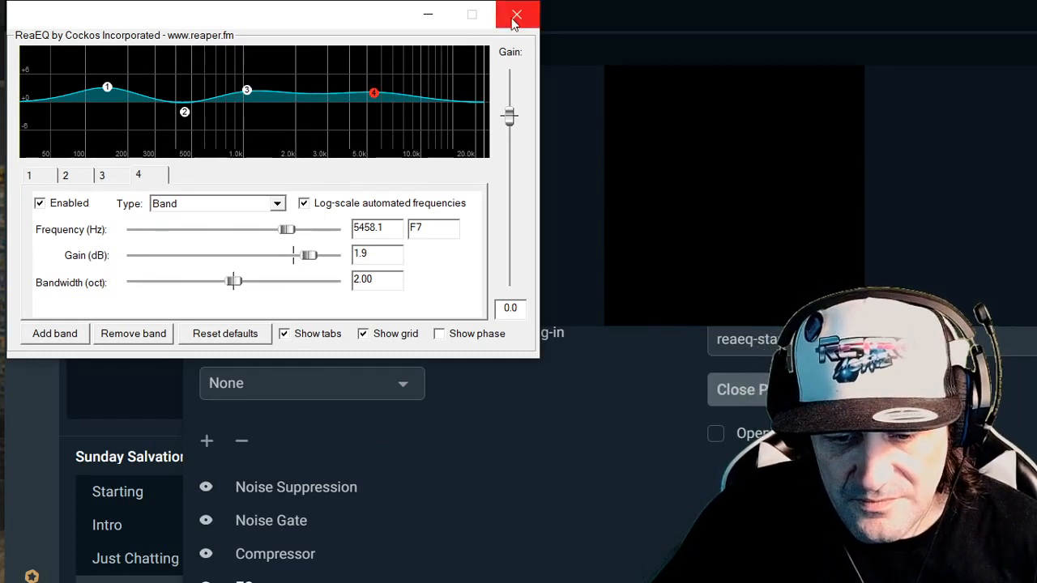
{"action": "left_click", "coordinate": [185, 114]}
{"action": "left_click_drag", "start_coordinate": [184, 118], "coordinate": [184, 120]}
{"action": "left_click_drag", "start_coordinate": [107, 89], "coordinate": [110, 86]}
{"action": "left_click_drag", "start_coordinate": [184, 119], "coordinate": [184, 126]}
{"action": "mouse_move", "coordinate": [247, 91]}
{"action": "left_mouse_down"}
{"action": "mouse_move", "coordinate": [260, 95]}
{"action": "mouse_move", "coordinate": [256, 87]}
{"action": "left_mouse_up"}
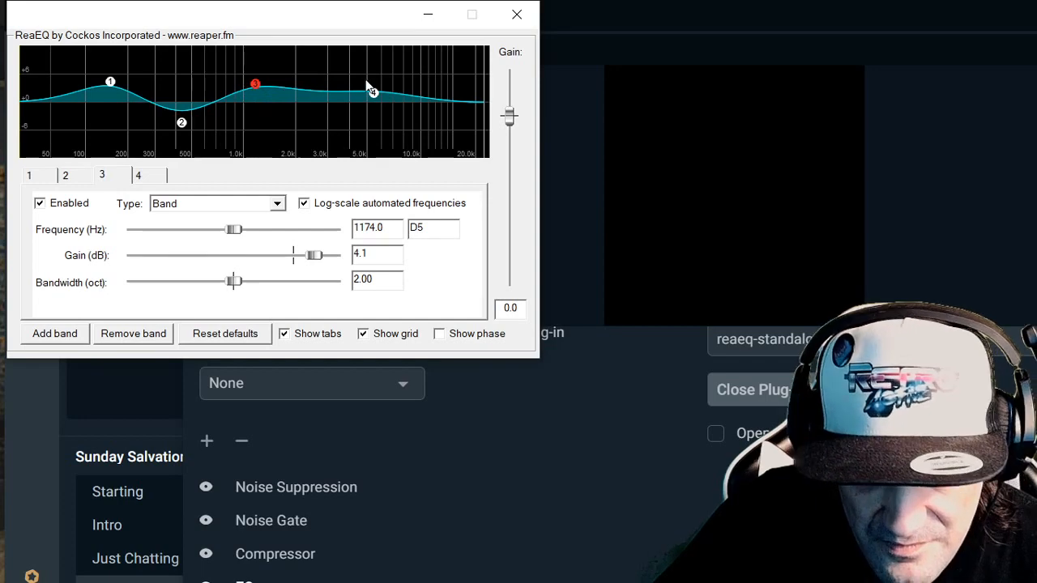
{"action": "left_click", "coordinate": [528, 19]}
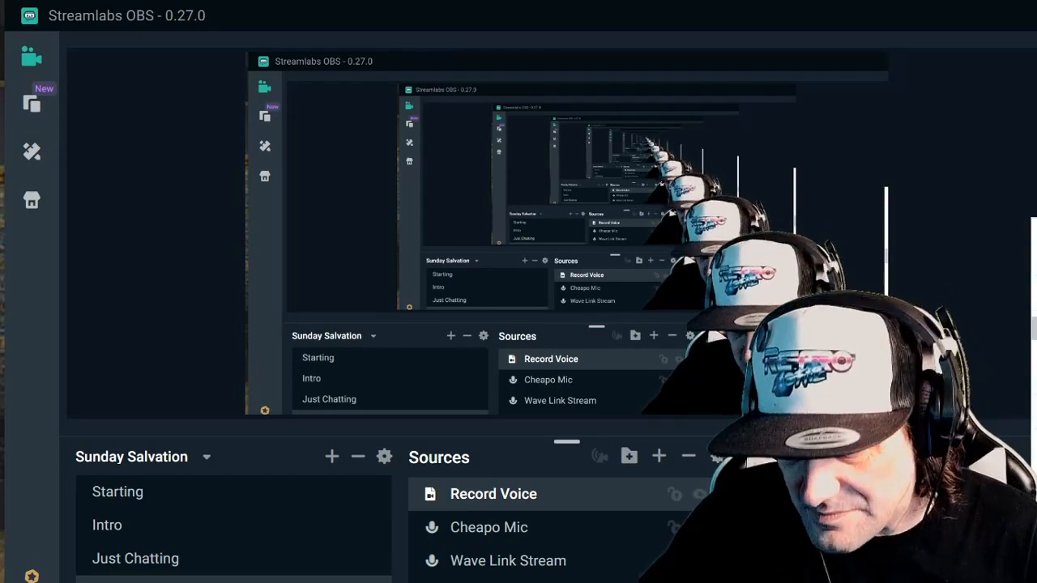
- Remove all filters, including Noise Suppression, from the Cheapo Mic source and close its filters window
{"action": "left_click", "coordinate": [1035, 328]}
{"action": "scroll", "coordinate": [264, 567], "scroll_direction": "down", "scroll_amount": 1}
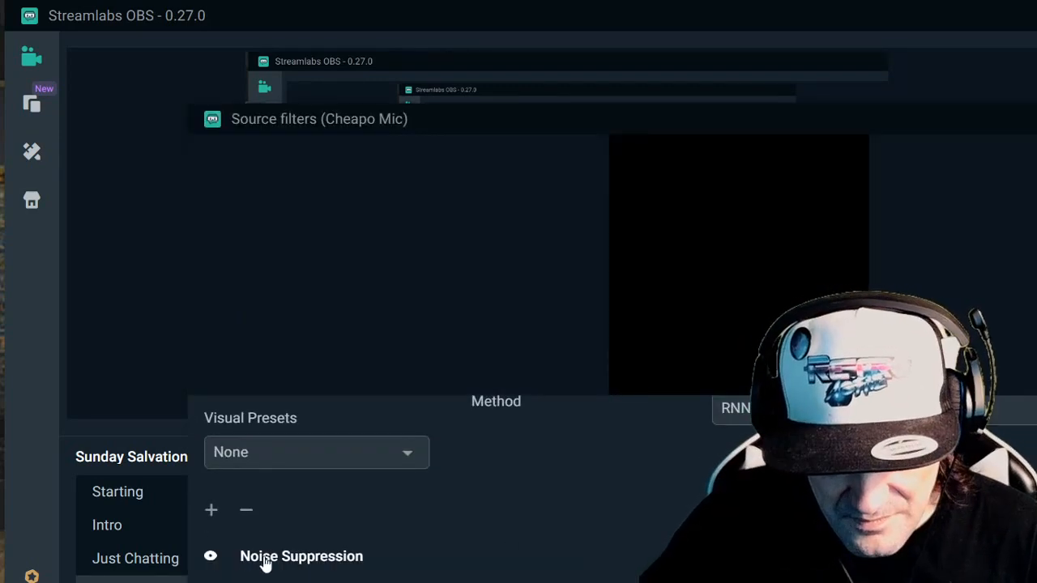
{"action": "left_click", "coordinate": [263, 580]}
{"action": "left_click", "coordinate": [247, 510]}
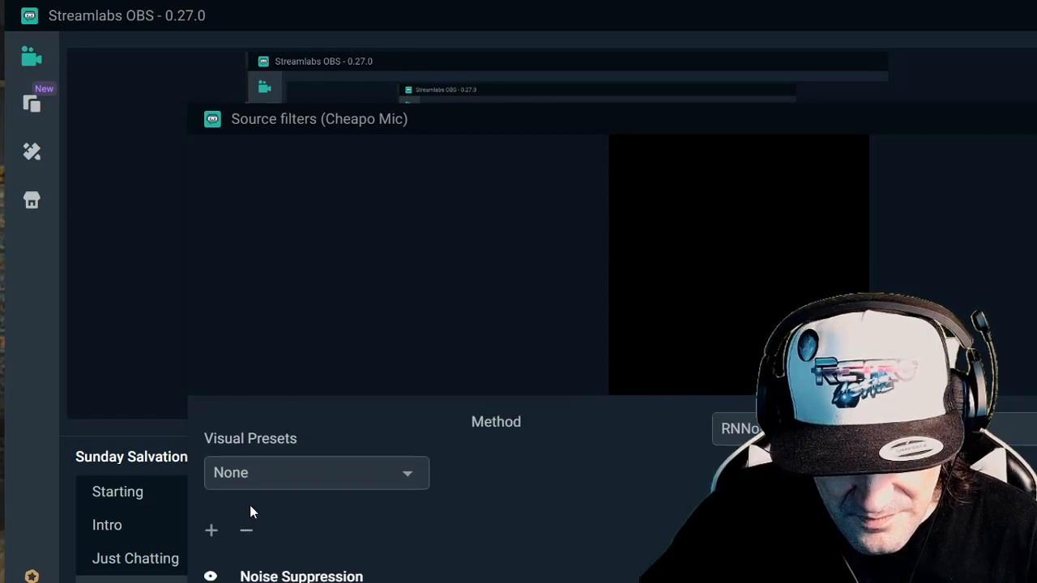
{"action": "left_click", "coordinate": [243, 582]}
{"action": "left_click", "coordinate": [246, 531]}
{"action": "left_click", "coordinate": [246, 582]}
{"action": "left_click", "coordinate": [246, 531]}
{"action": "left_click", "coordinate": [246, 531]}
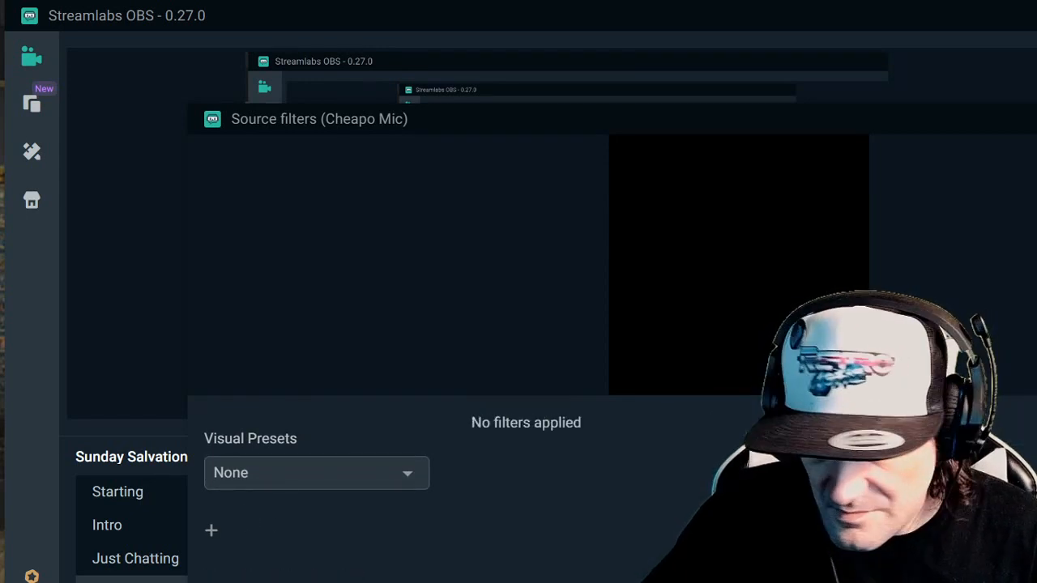
{"action": "key", "text": "Escape"}
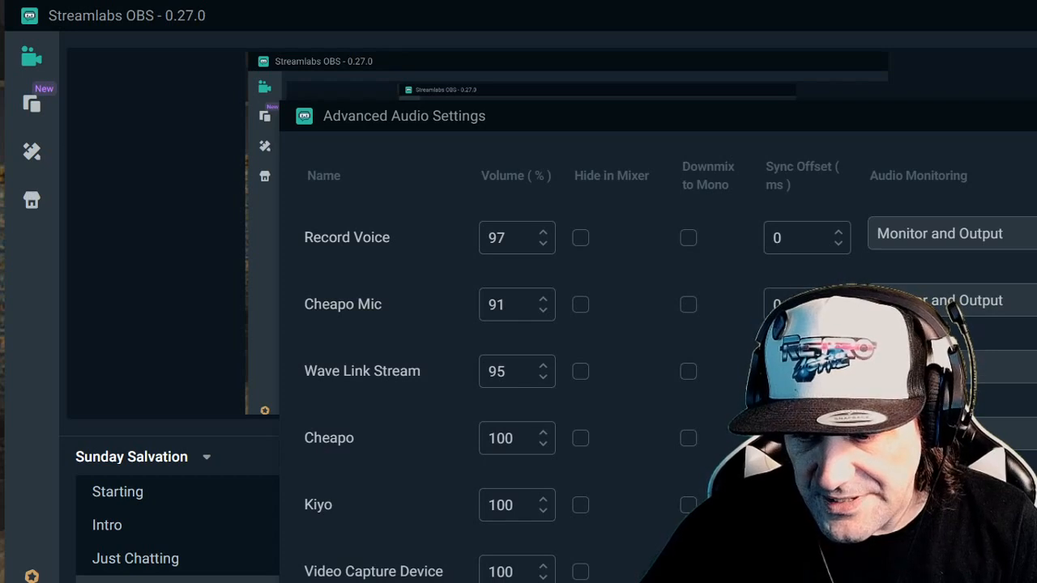
- Review the volume and audio monitoring settings of the sources in the advanced audio settings
{"action": "key", "text": "Escape"}
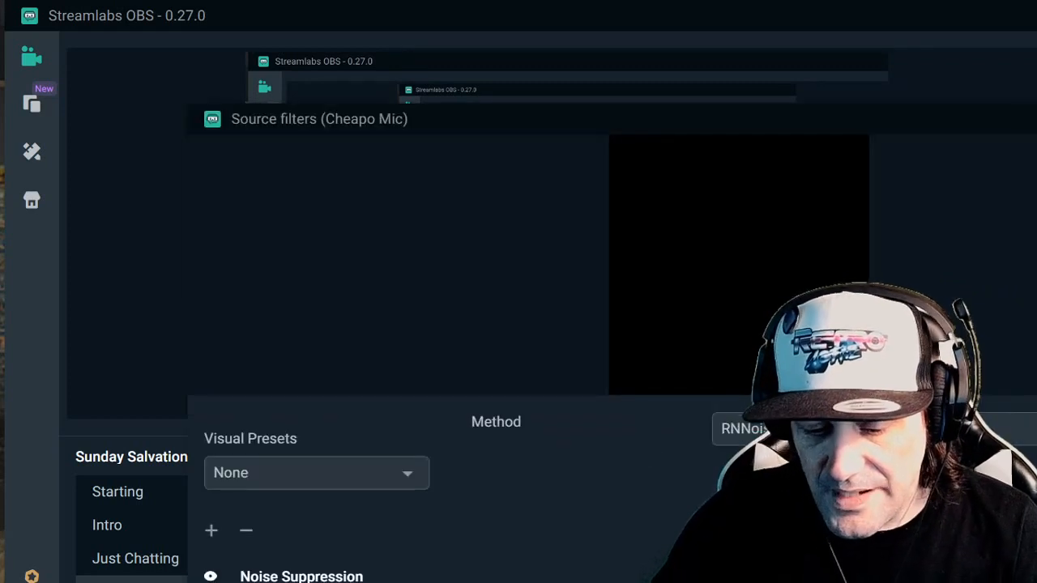
{"action": "scroll", "coordinate": [519, 489], "scroll_direction": "down", "scroll_amount": 1}
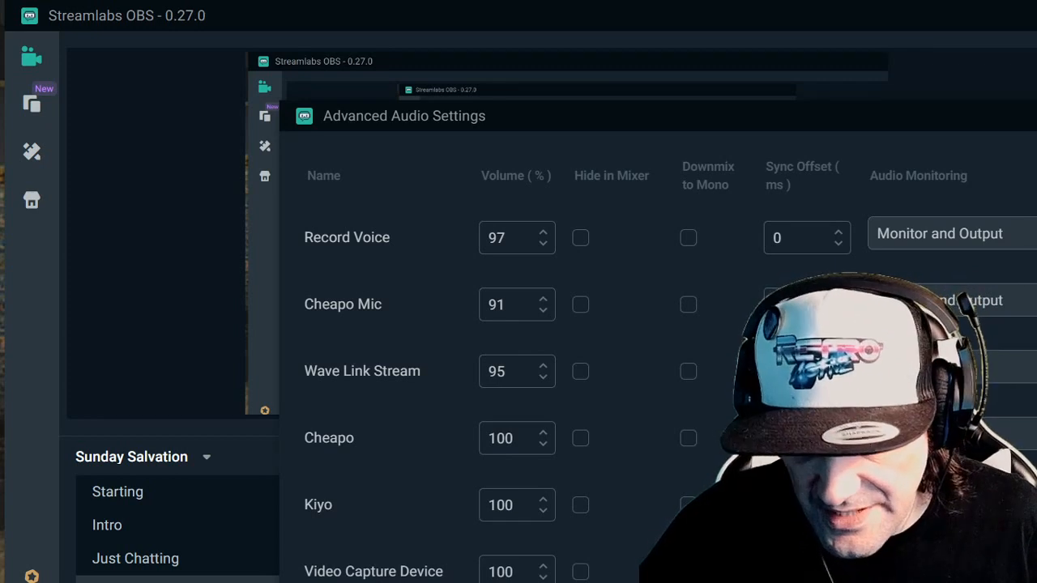
{"action": "key", "text": "Escape"}
- Switch the Cheapo Mic source's device to Microphone (2- Razer Kiyo)
{"action": "double_click", "coordinate": [601, 532]}
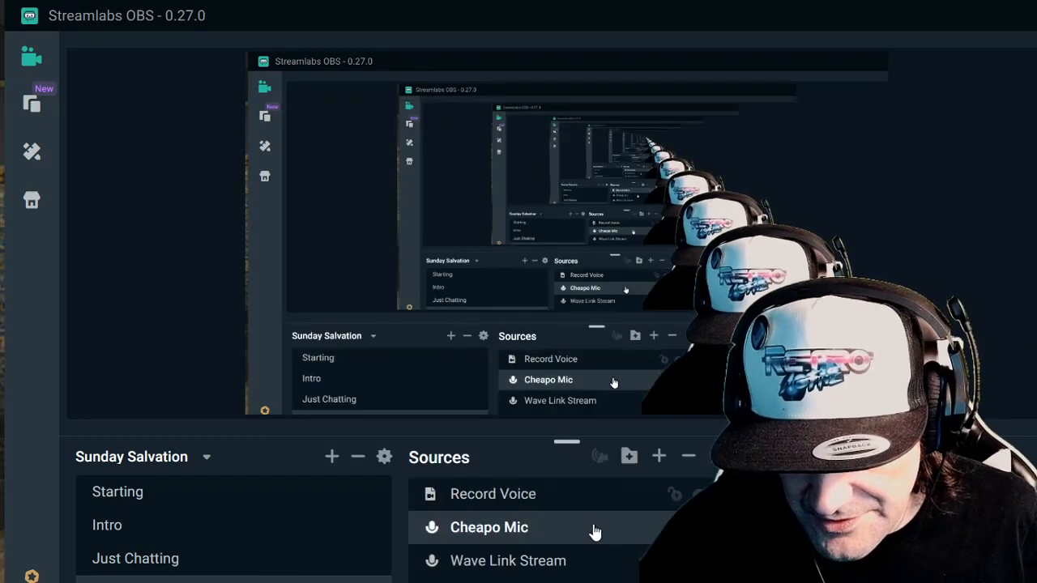
{"action": "left_click", "coordinate": [648, 377]}
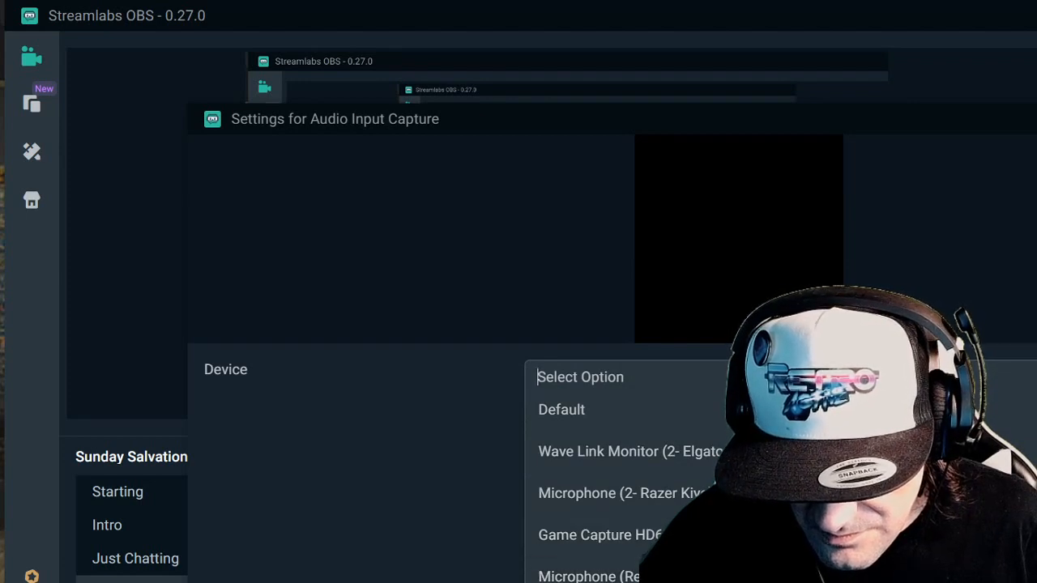
{"action": "left_click", "coordinate": [670, 509]}
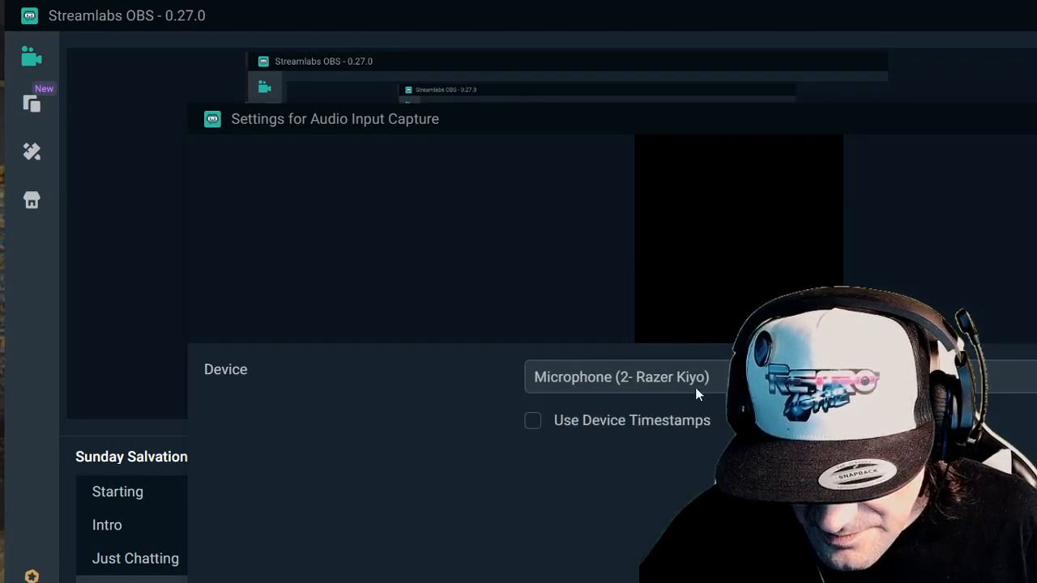
{"action": "left_click_drag", "start_coordinate": [759, 117], "coordinate": [769, 87]}
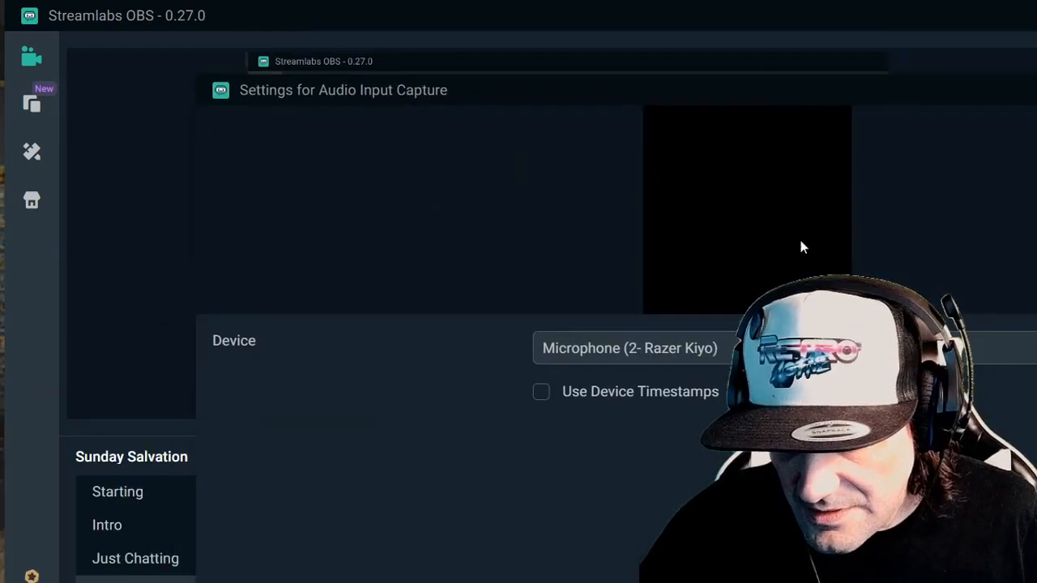
{"action": "left_click", "coordinate": [1029, 573]}
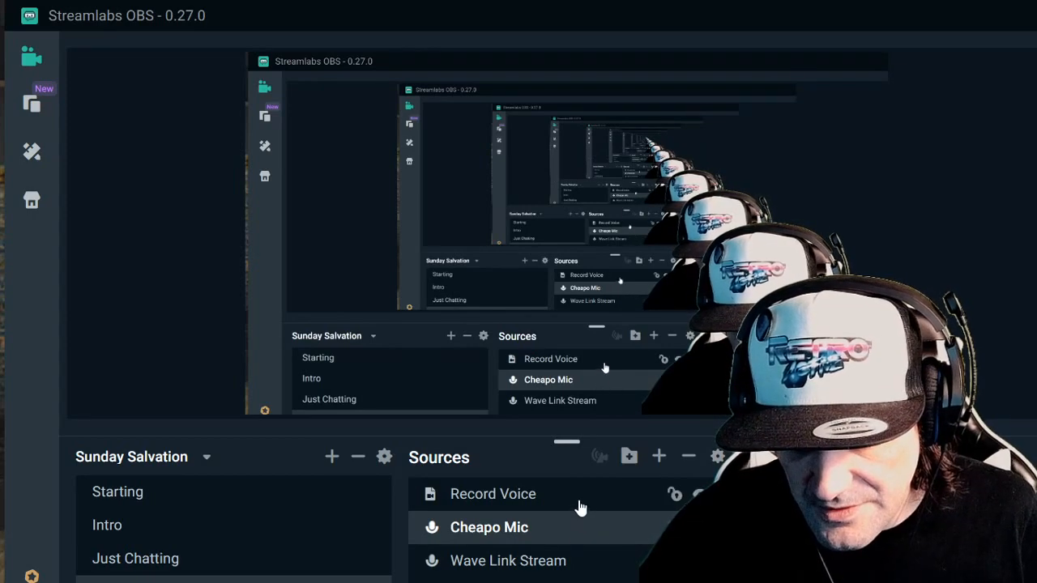
- Replace the Cheapo Mic source with a new source named Audio Input Capture that uses the Microphone (USB Camera) device
{"action": "key", "text": "Delete"}
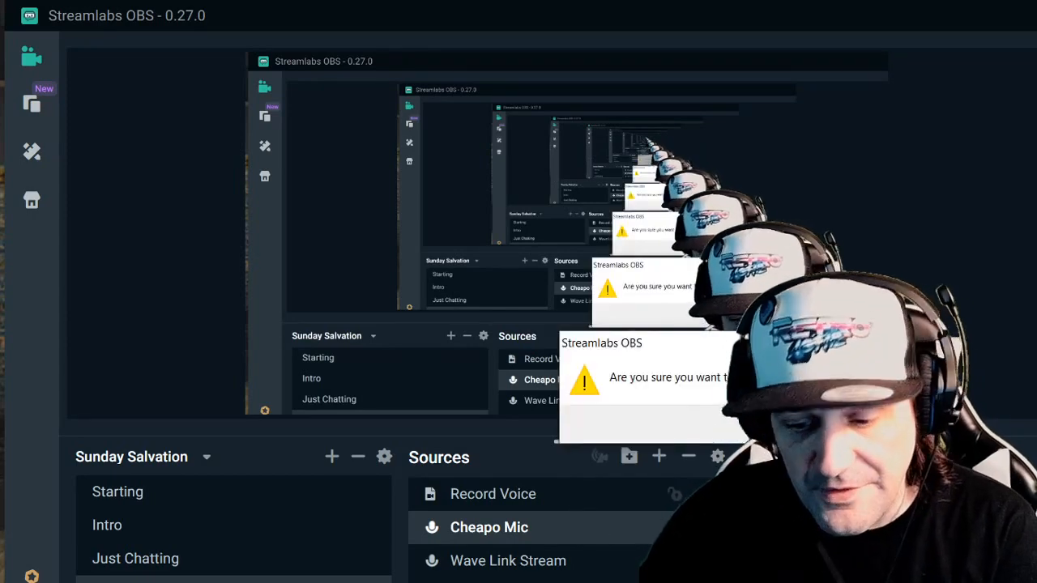
{"action": "key", "text": "Return"}
{"action": "left_click", "coordinate": [658, 458]}
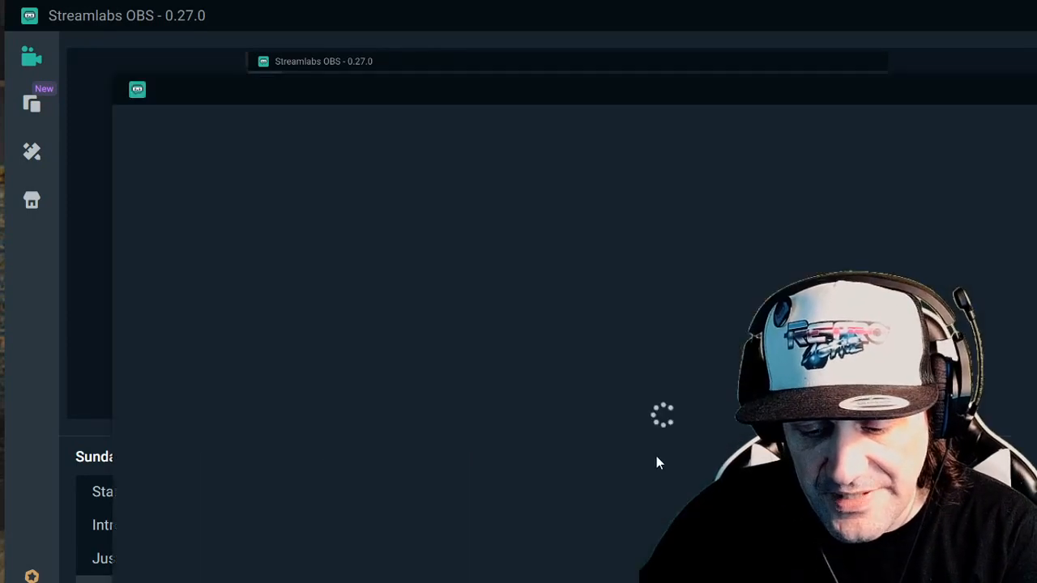
{"action": "left_click", "coordinate": [278, 580]}
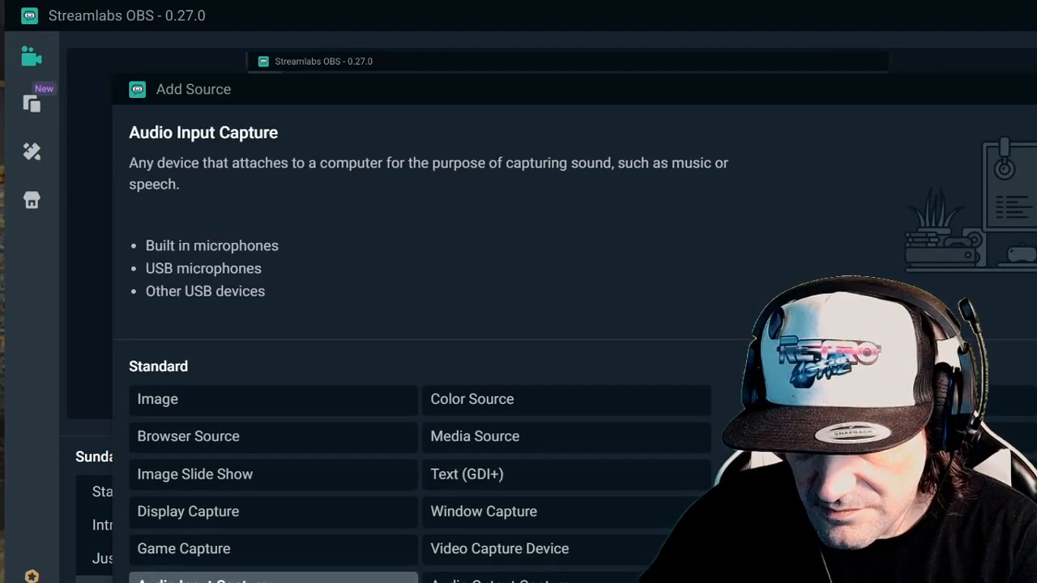
{"action": "left_click", "coordinate": [1029, 577]}
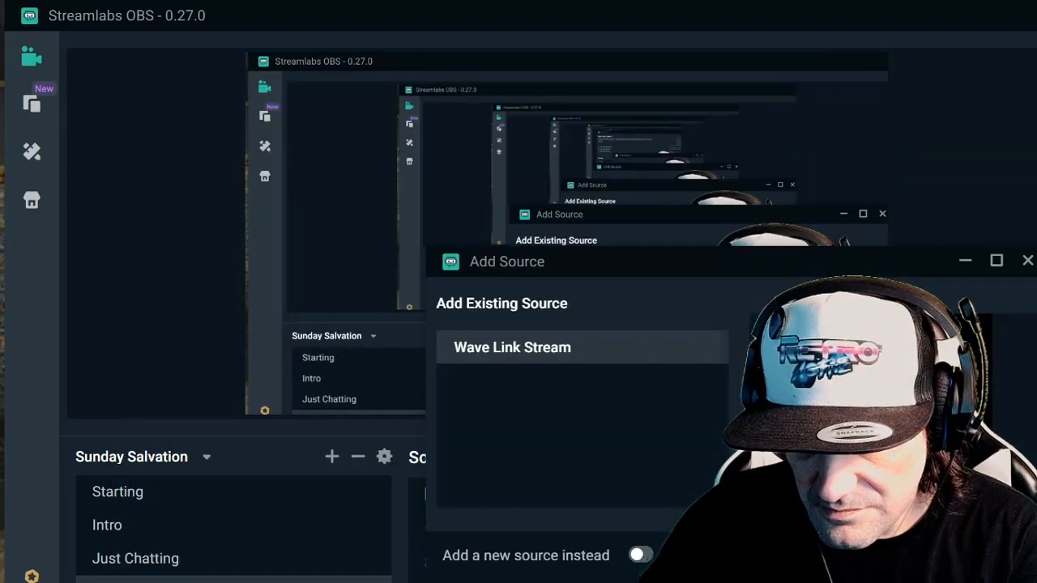
{"action": "left_click", "coordinate": [642, 556]}
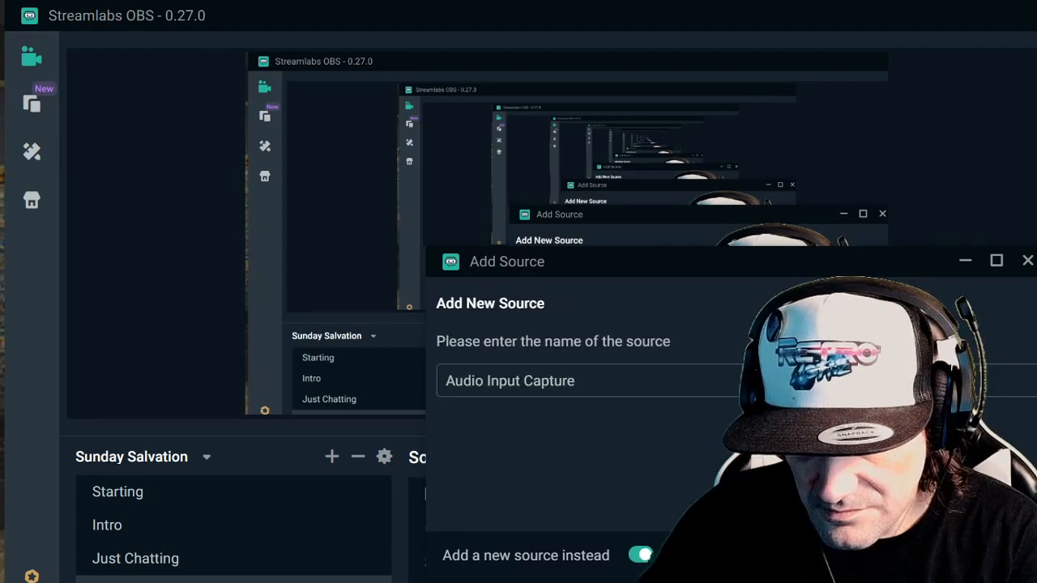
{"action": "left_click", "coordinate": [993, 556]}
{"action": "left_click", "coordinate": [778, 376]}
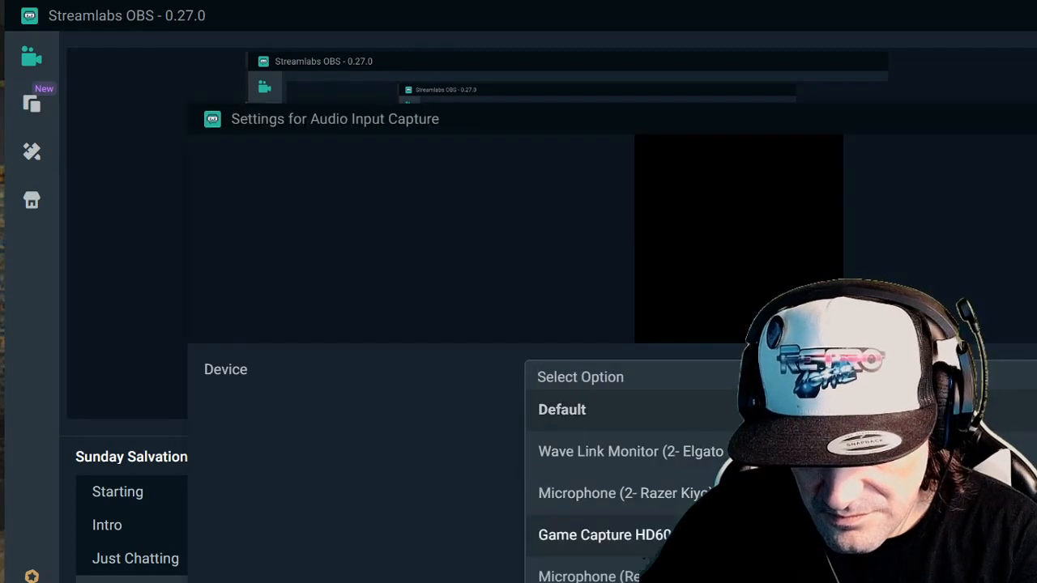
{"action": "left_click", "coordinate": [778, 577]}
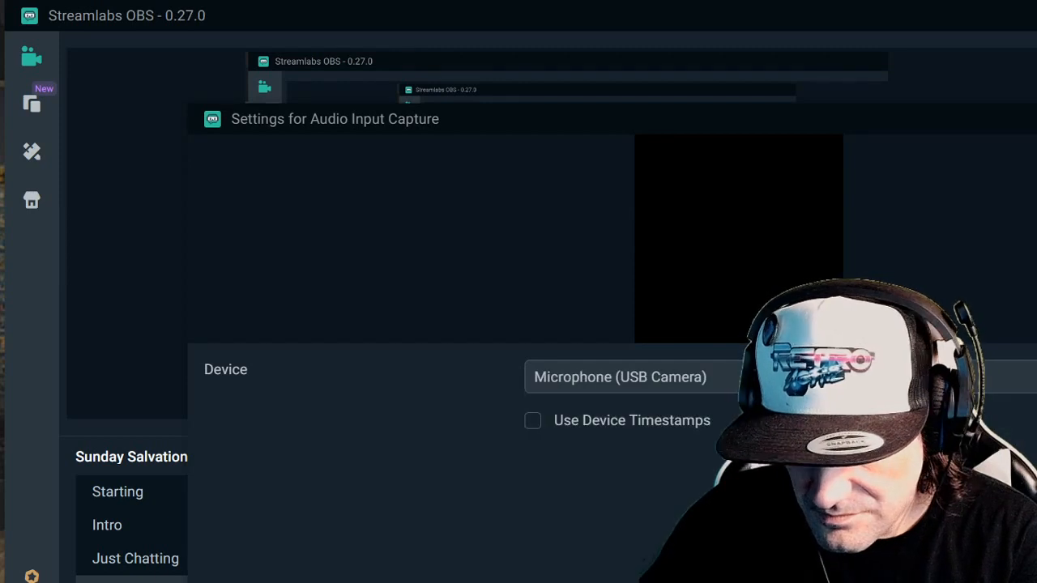
{"action": "key", "text": "Escape"}
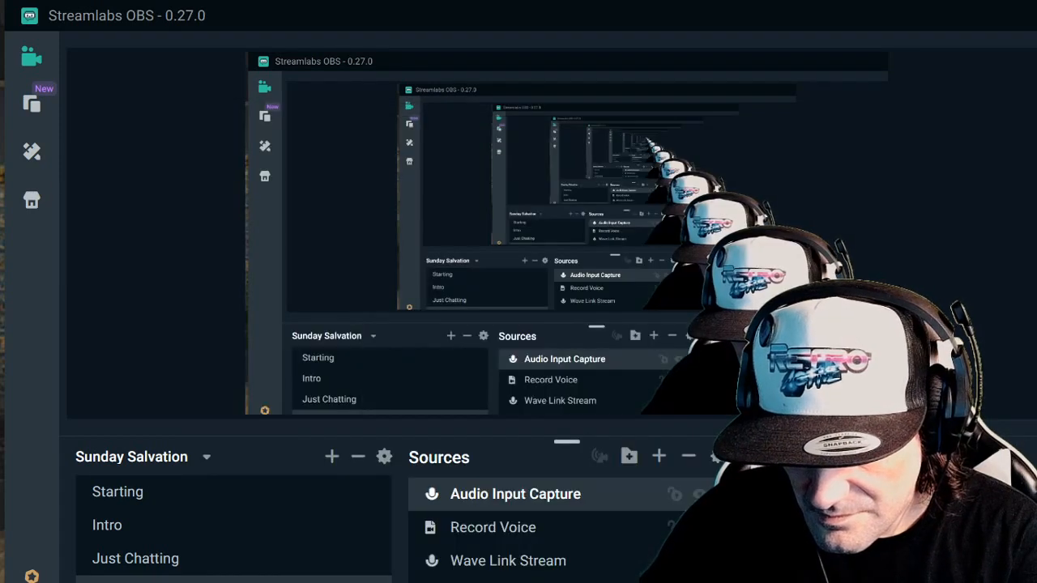
- Set the audio monitoring of the Audio Input Capture source to Monitor and Output
{"action": "left_click", "coordinate": [1036, 457]}
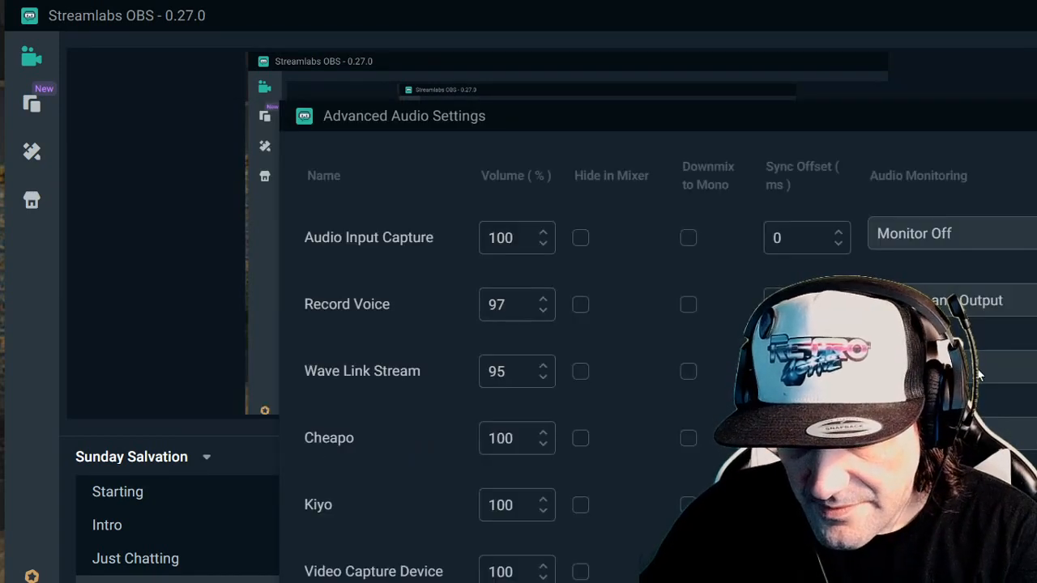
{"action": "left_click", "coordinate": [969, 243]}
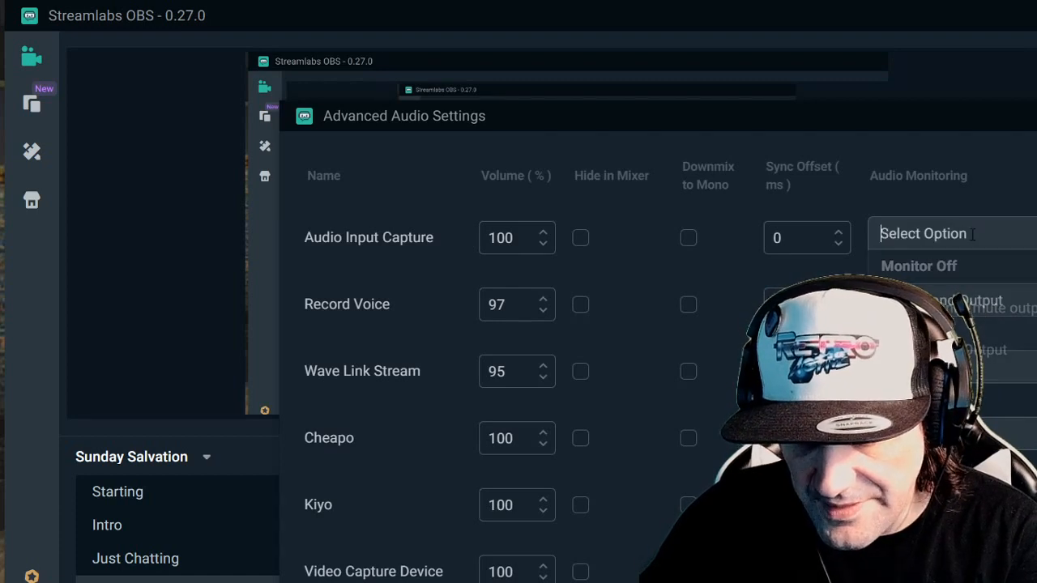
{"action": "left_click", "coordinate": [983, 347]}
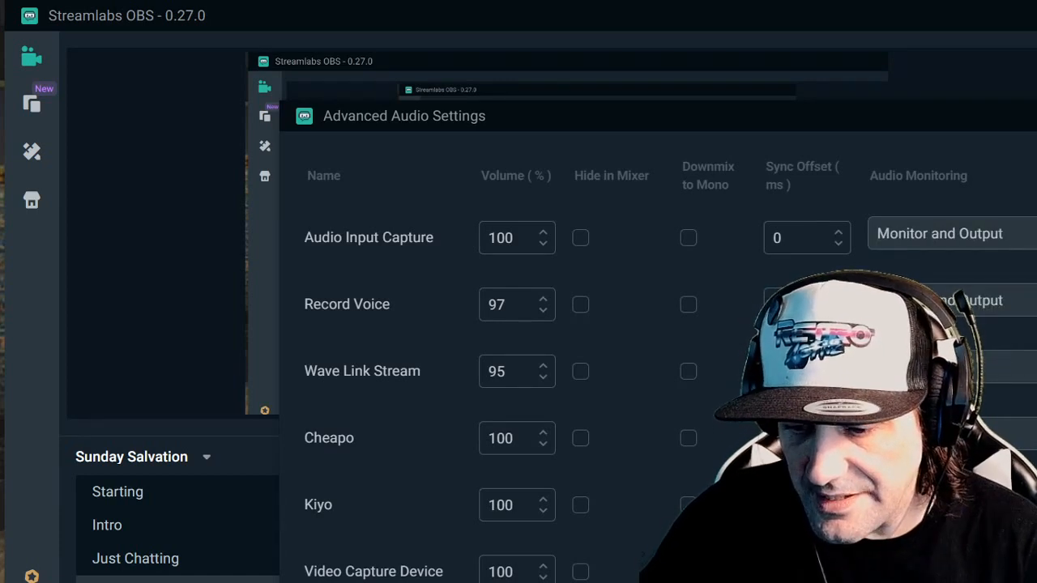
{"action": "key", "text": "Escape"}
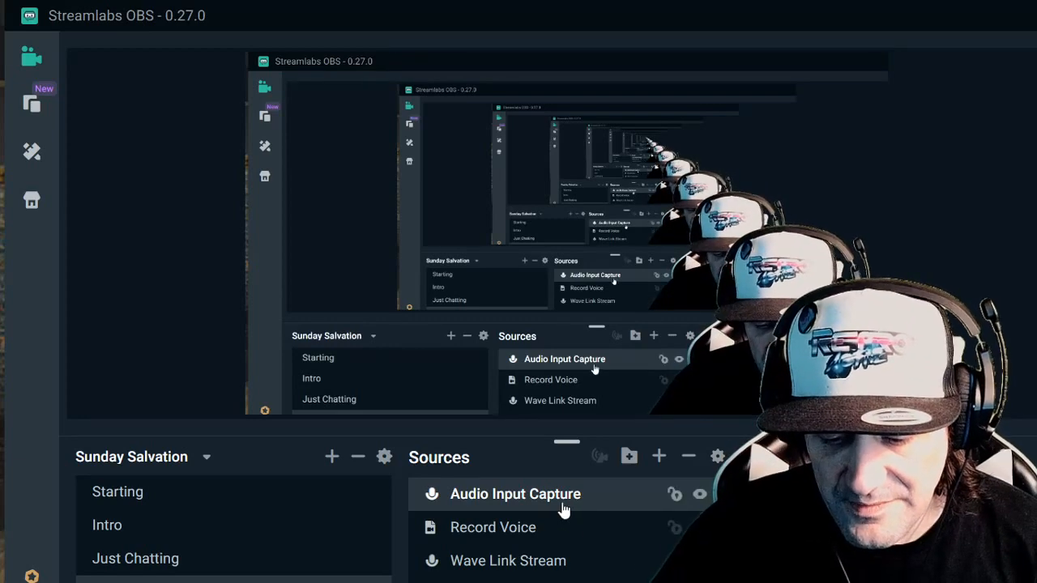
- Check the device choices for the Audio Input Capture source, keeping Microphone (USB Camera) selected
{"action": "double_click", "coordinate": [565, 509]}
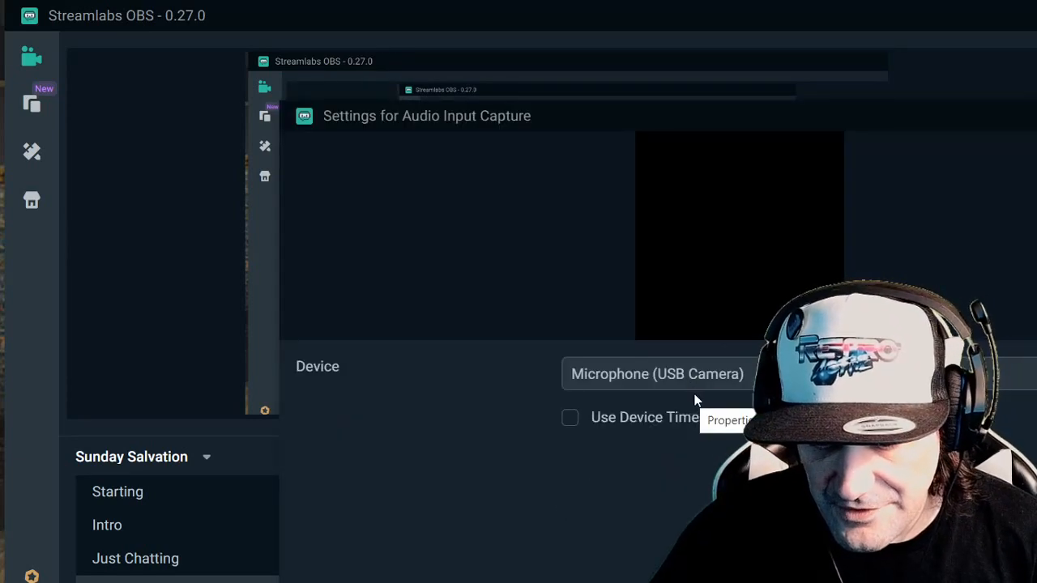
{"action": "left_click", "coordinate": [689, 379]}
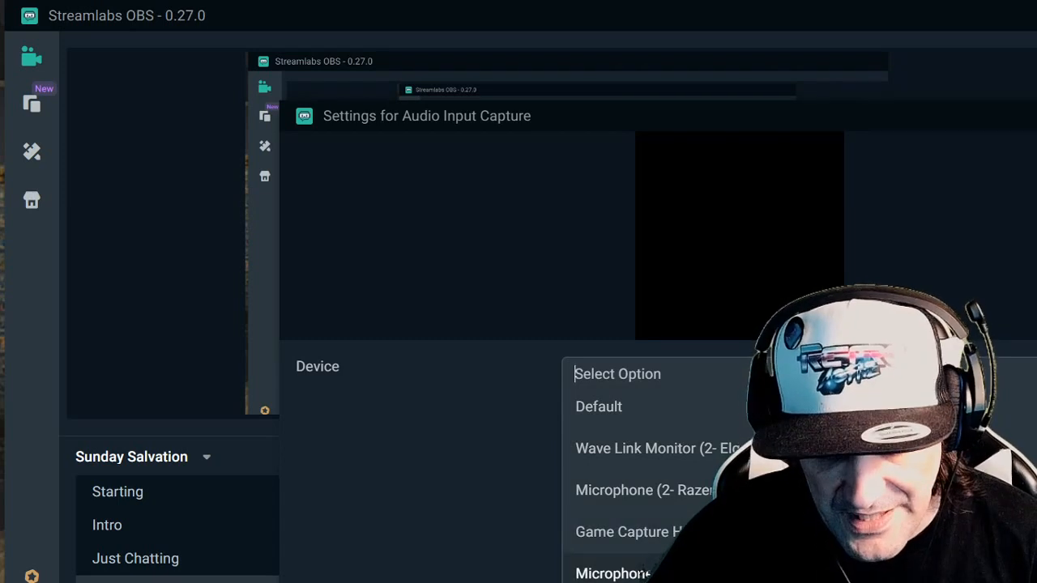
{"action": "scroll", "coordinate": [689, 535], "scroll_direction": "down", "scroll_amount": 1}
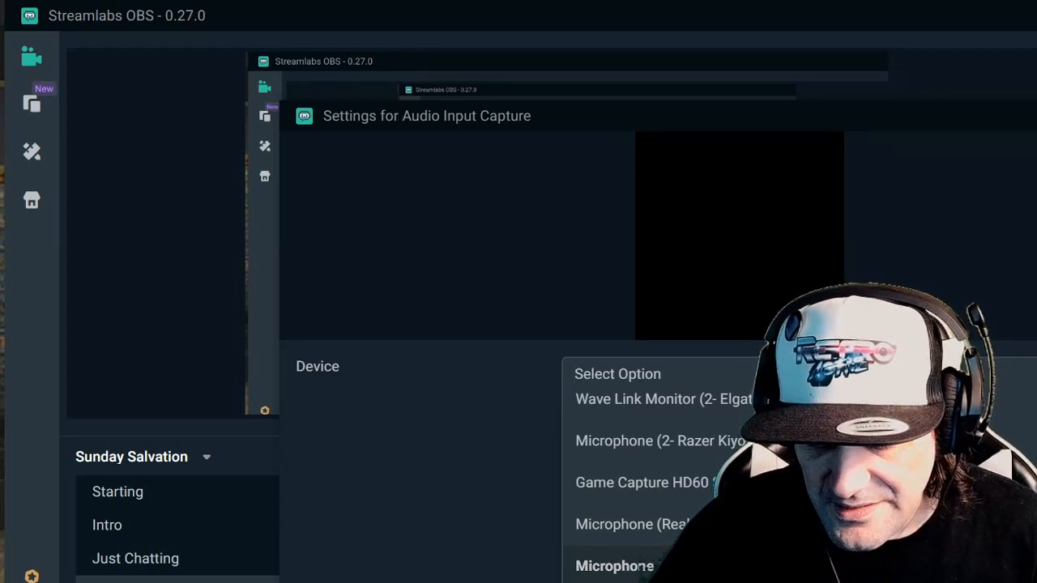
{"action": "left_click", "coordinate": [689, 566]}
{"action": "left_click", "coordinate": [1029, 577]}
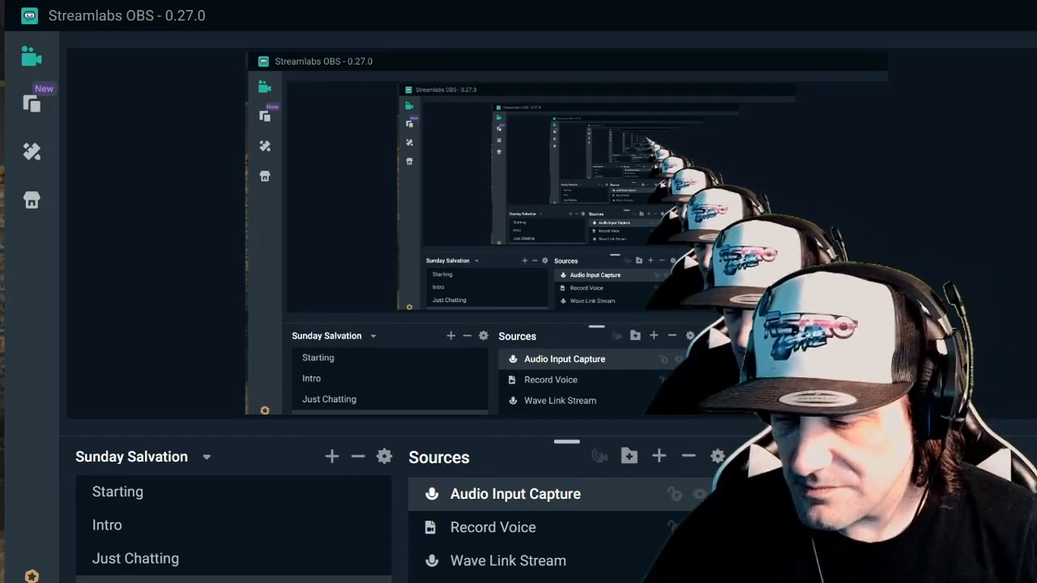
- Start exiting the program
{"action": "key", "text": "alt+F4"}
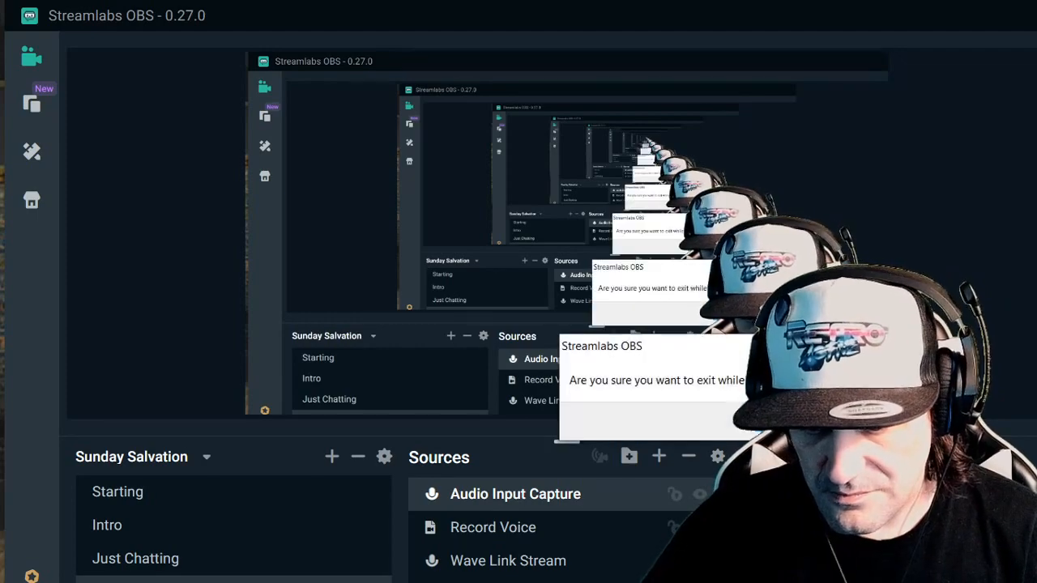